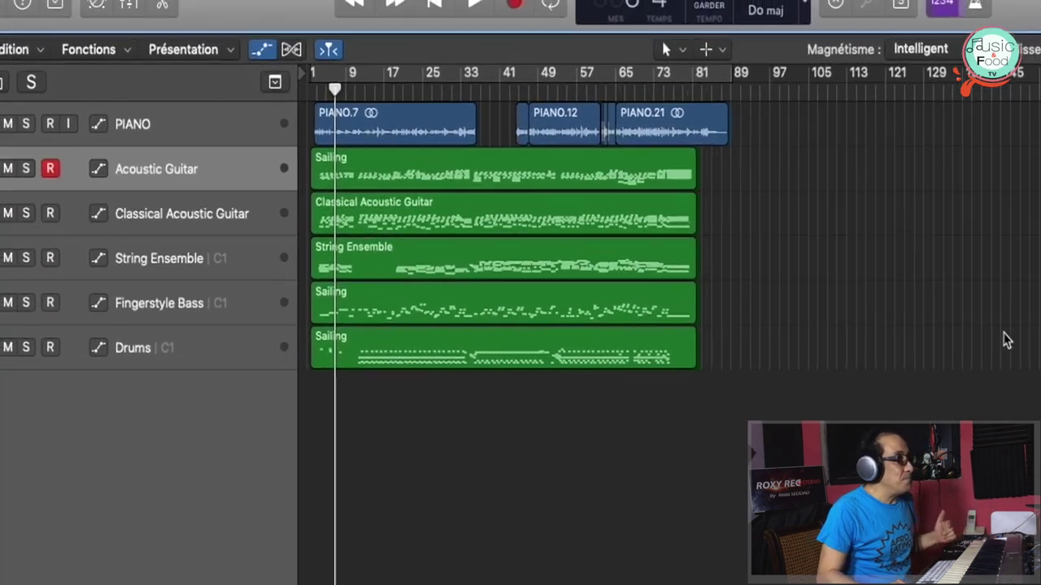
# Play back the existing arrangement and select its tracks one after another, from PIANO down to Drums
pyautogui.press('space')
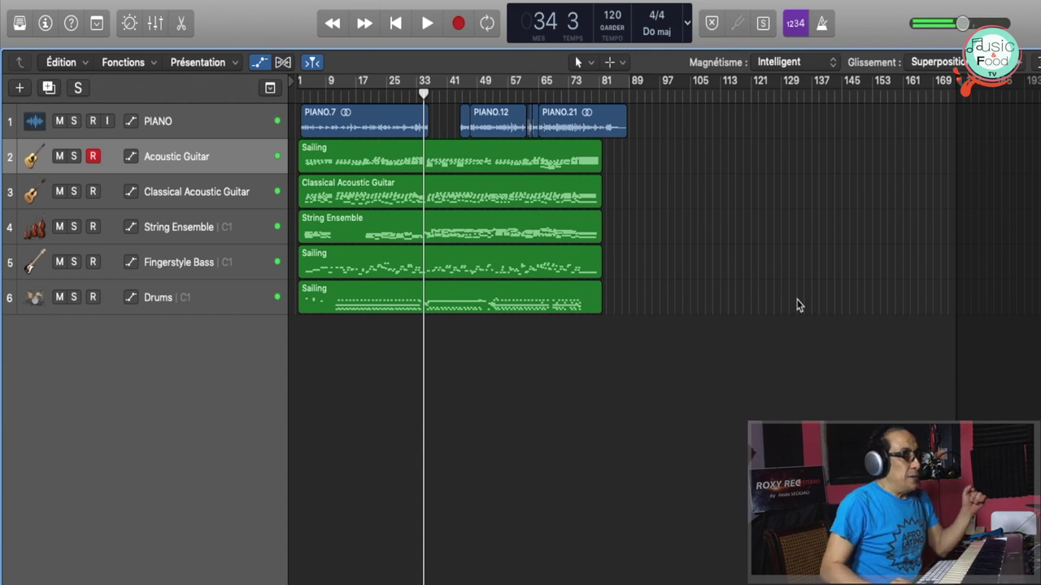
pyautogui.press('space')
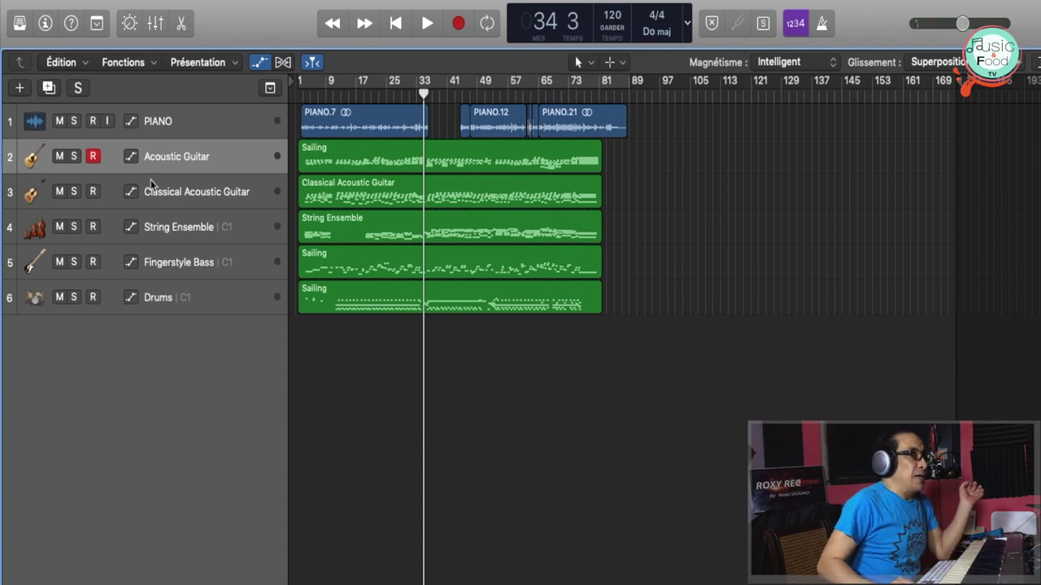
pyautogui.click(204, 126)
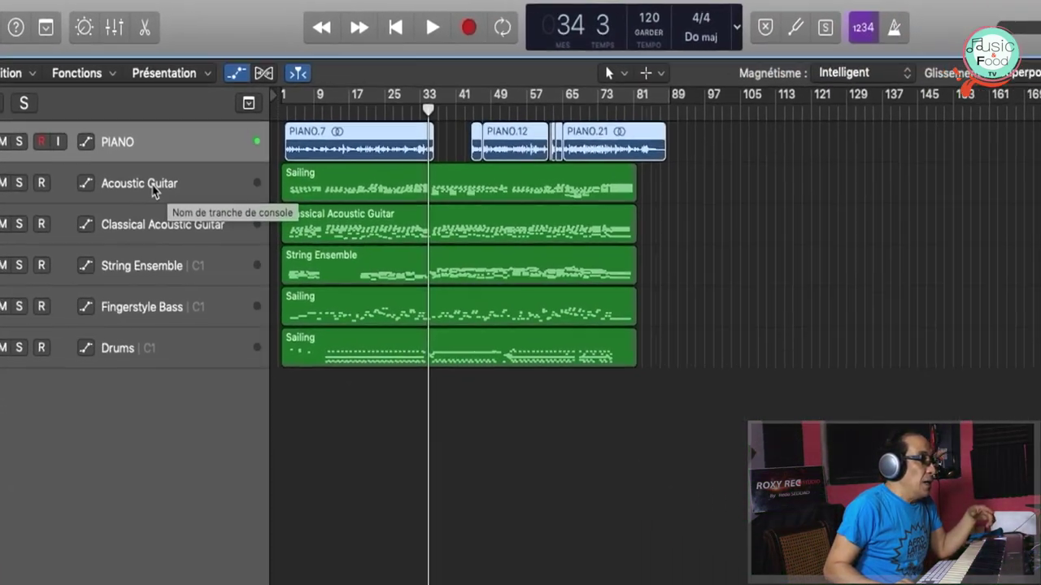
pyautogui.click(205, 234)
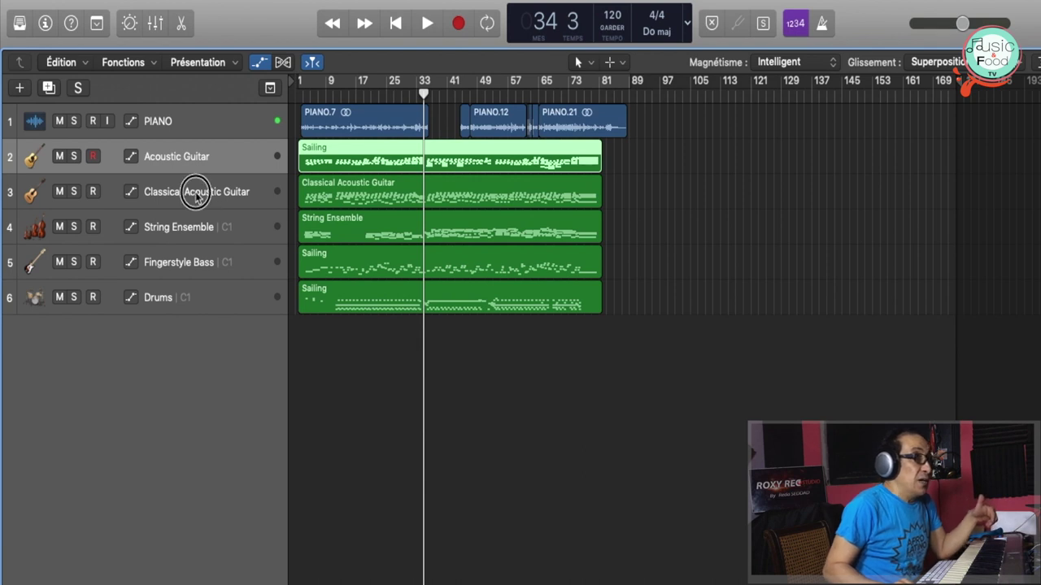
pyautogui.click(196, 195)
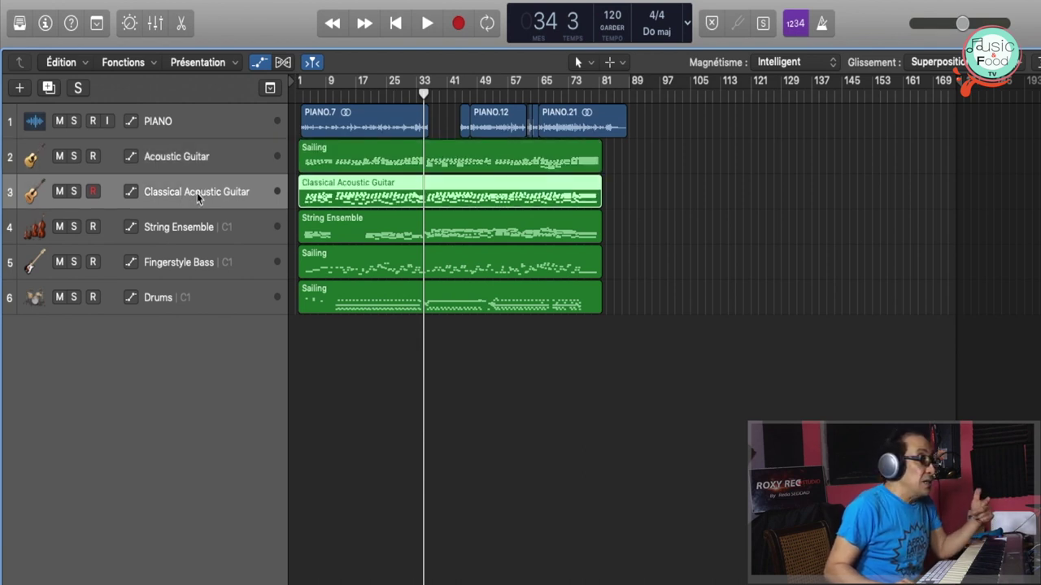
pyautogui.click(191, 230)
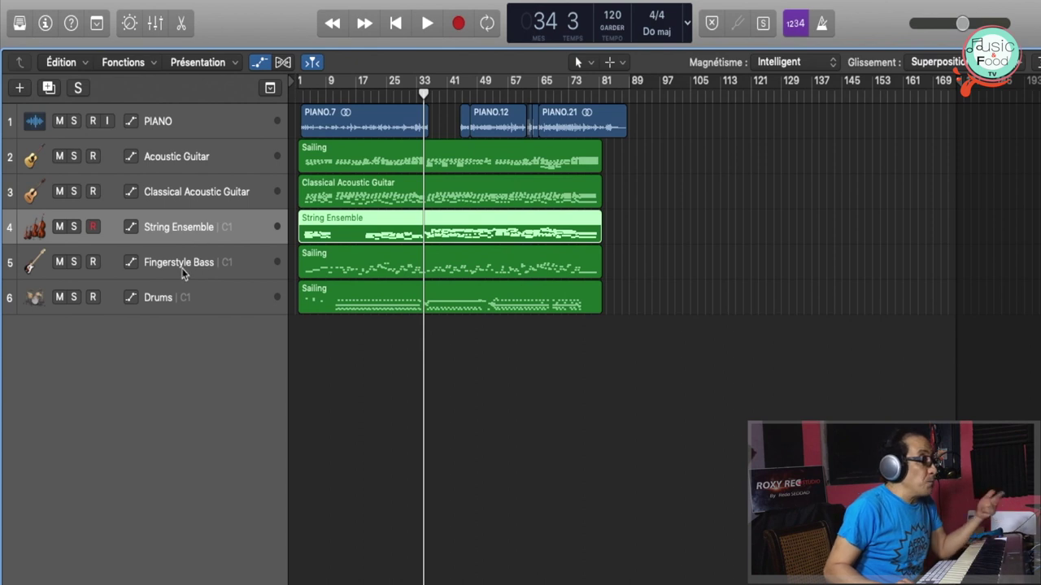
pyautogui.click(173, 266)
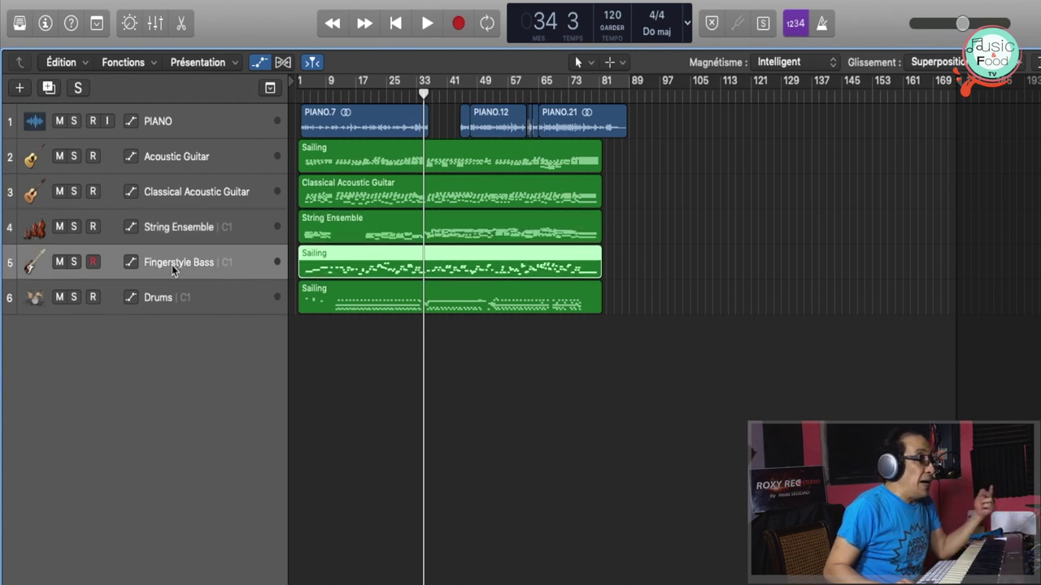
pyautogui.click(197, 301)
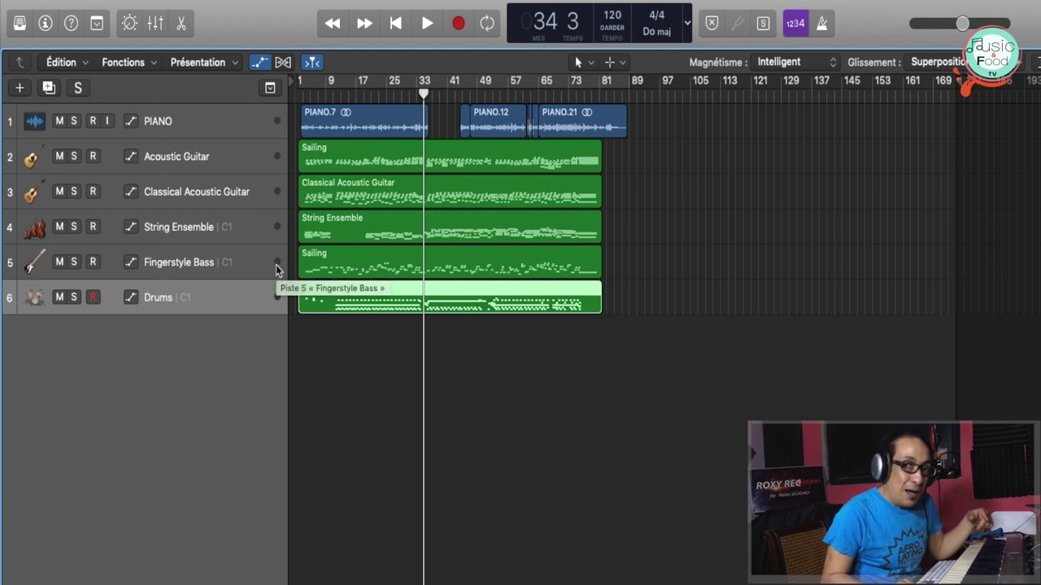
pyautogui.moveTo(235, 4)
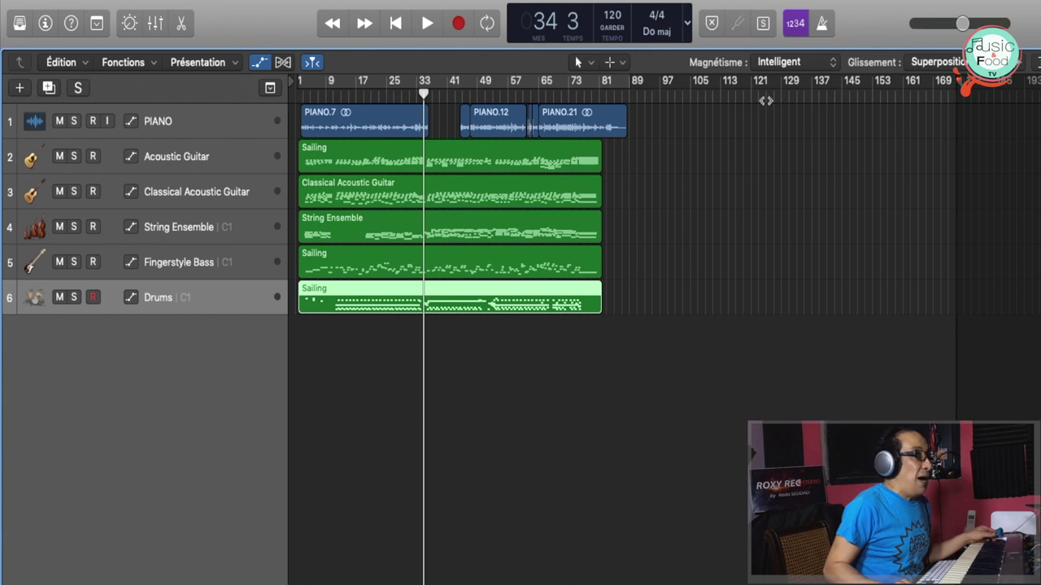
pyautogui.click(841, 227)
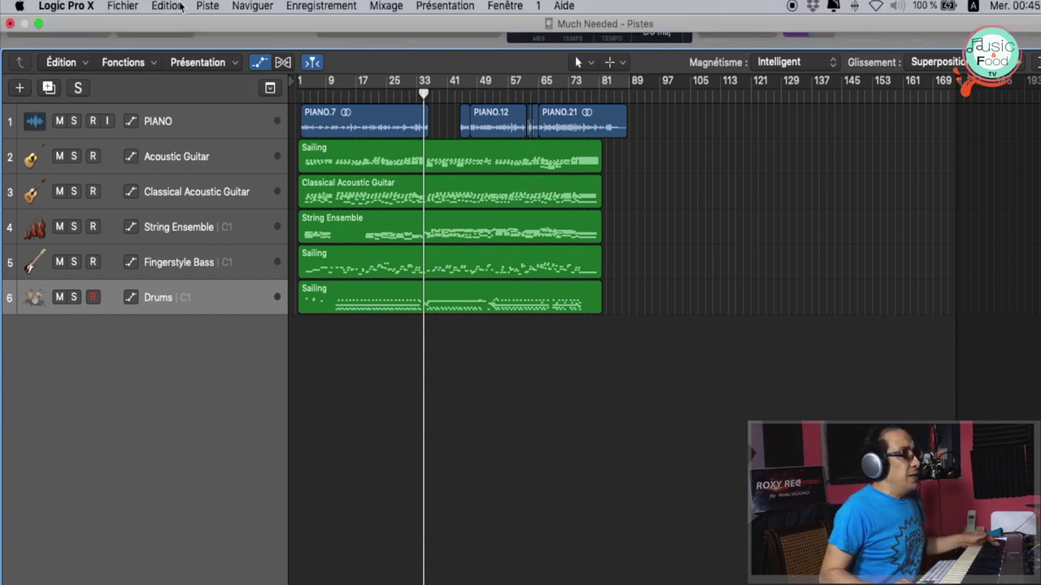
# Start a new project, saving and closing Much Needed, and add one software instrument track with an empty channel strip
pyautogui.click(166, 6)
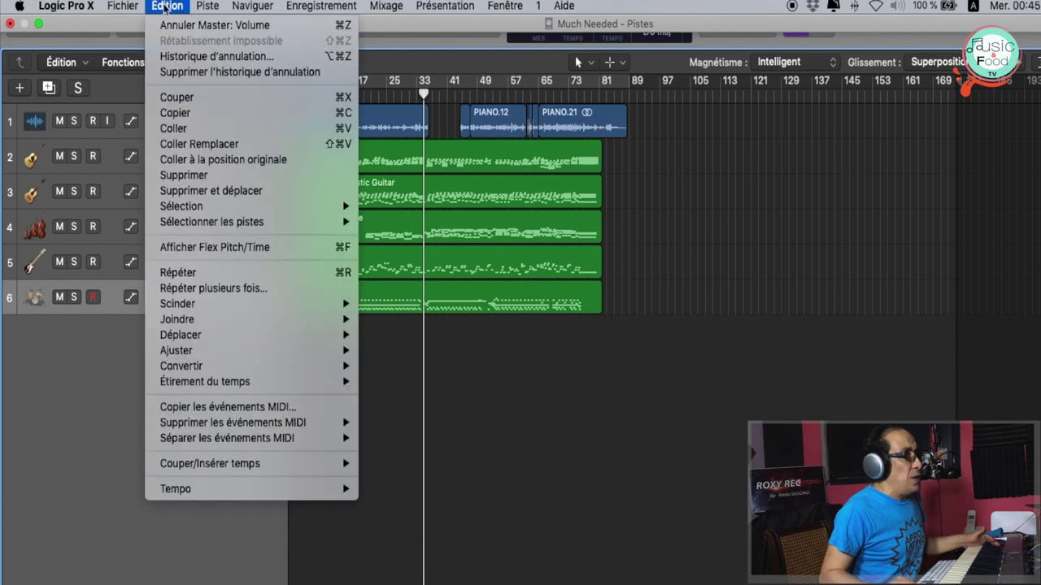
pyautogui.moveTo(122, 6)
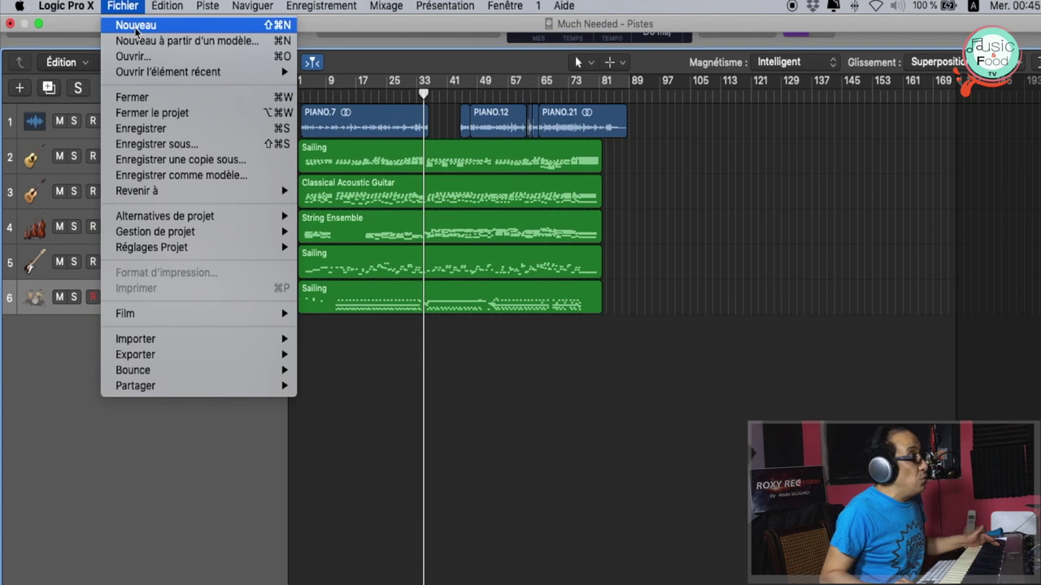
pyautogui.click(136, 27)
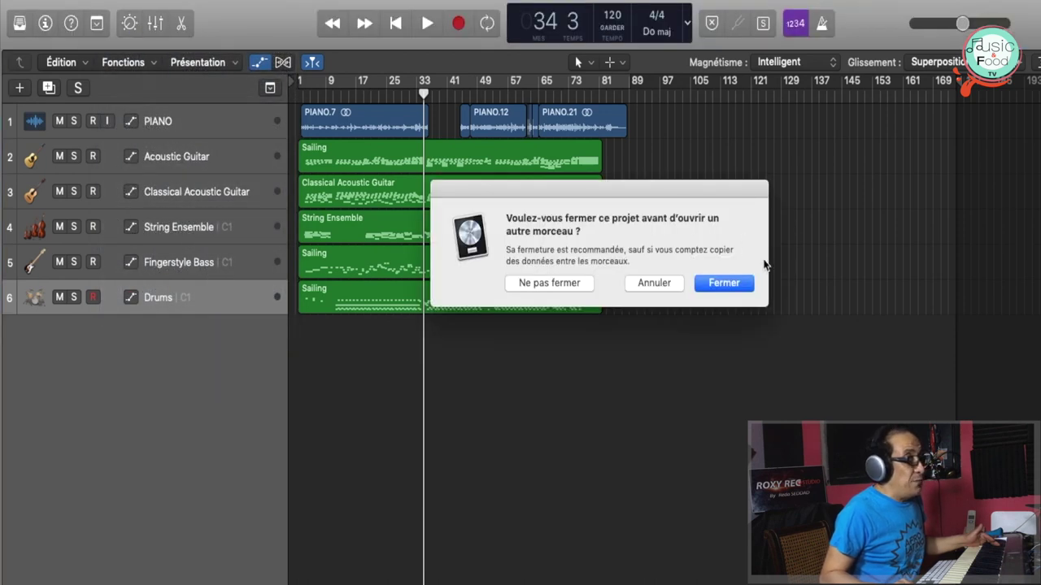
pyautogui.click(726, 285)
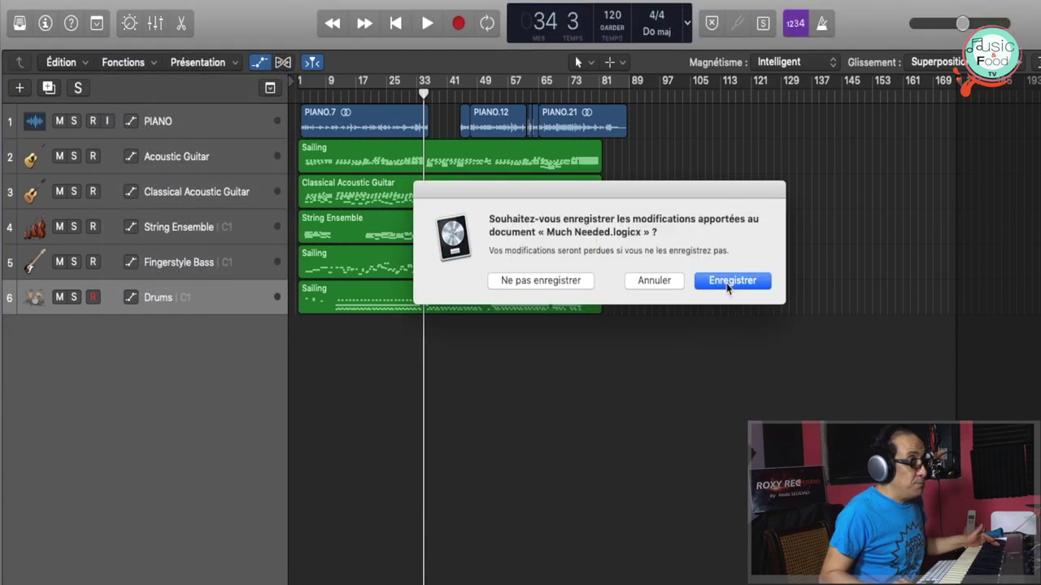
pyautogui.click(725, 282)
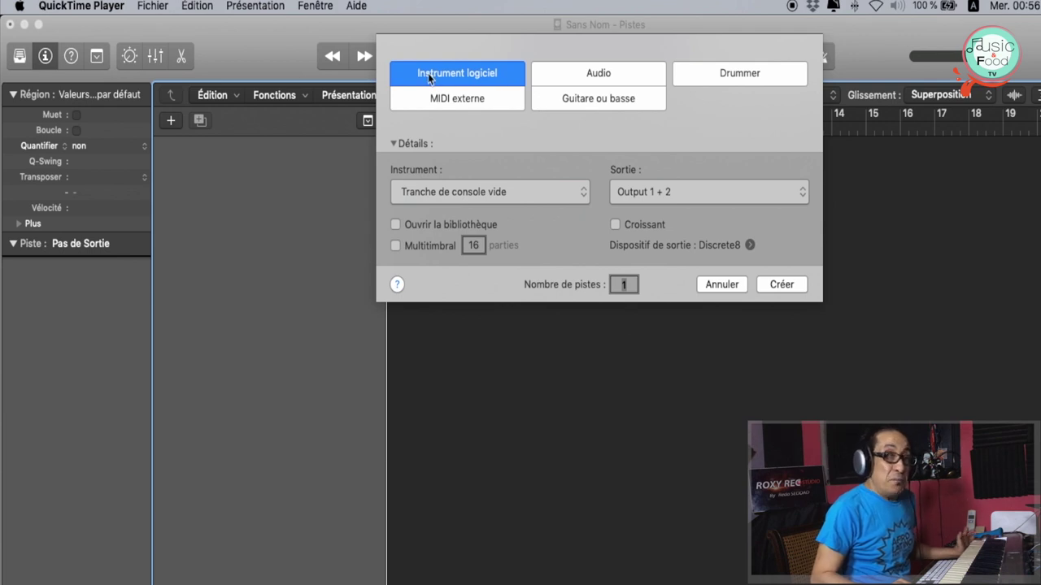
pyautogui.click(781, 284)
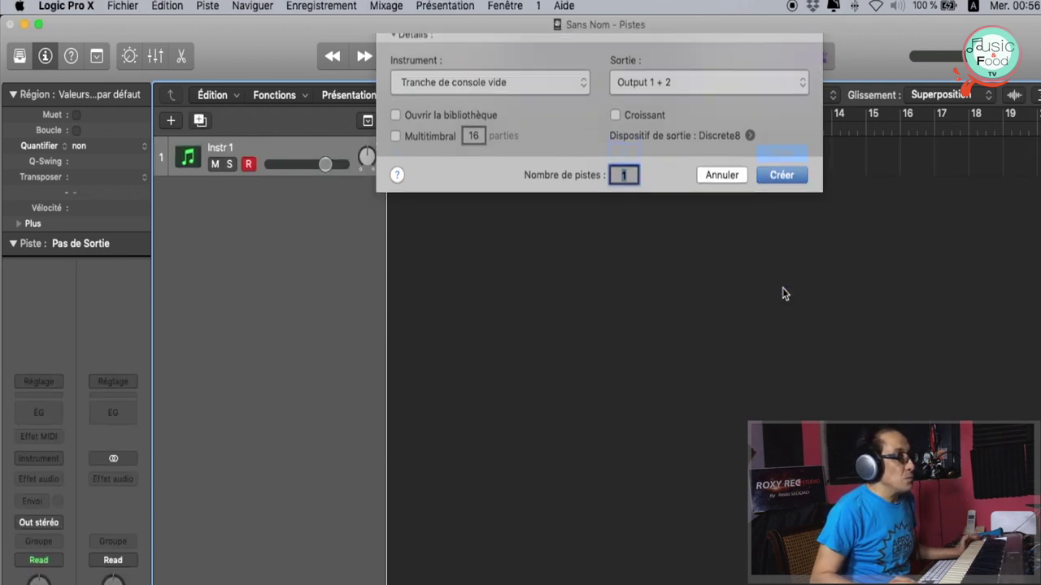
pyautogui.click(39, 25)
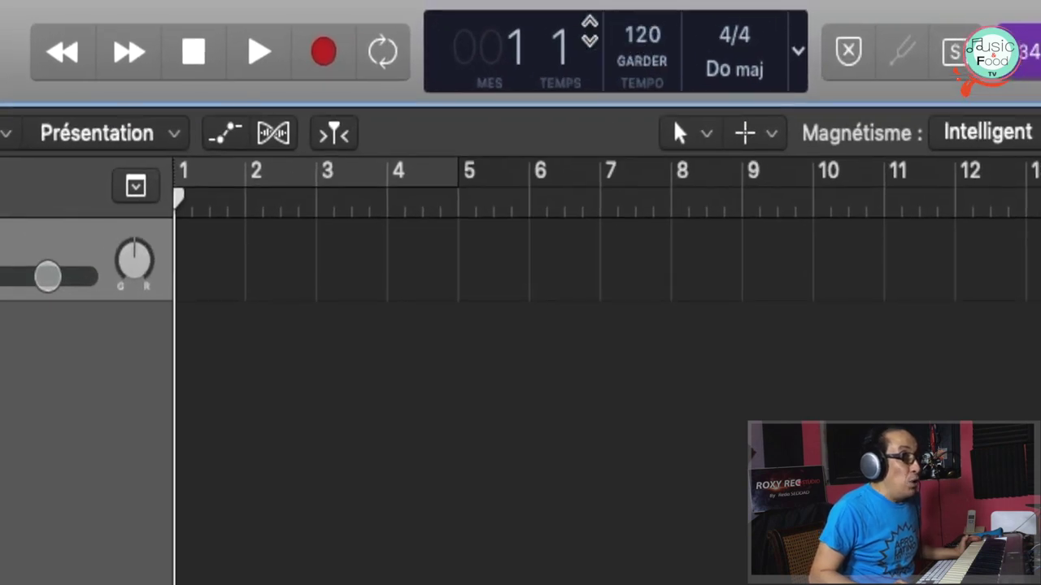
# Switch the transport display to its detailed layout with time code and locators, and set the project tempo to 60
pyautogui.click(798, 61)
pyautogui.click(822, 286)
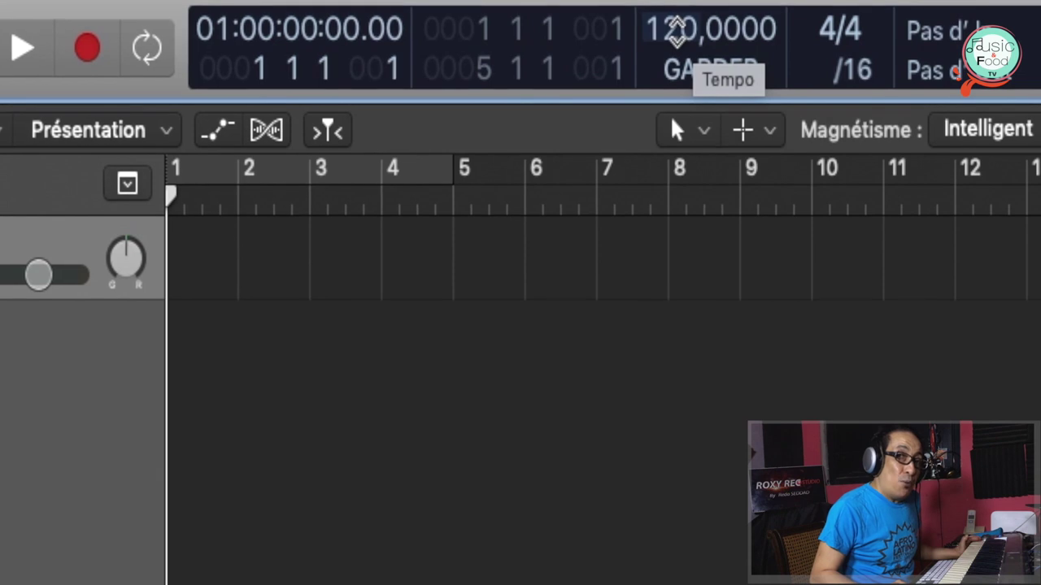
pyautogui.doubleClick(676, 31)
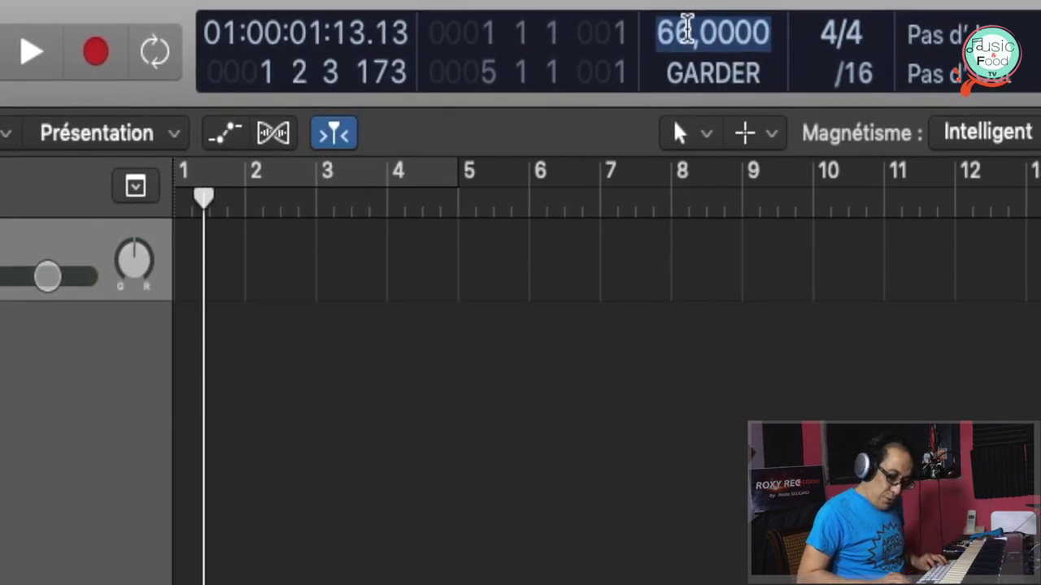
pyautogui.write('60')
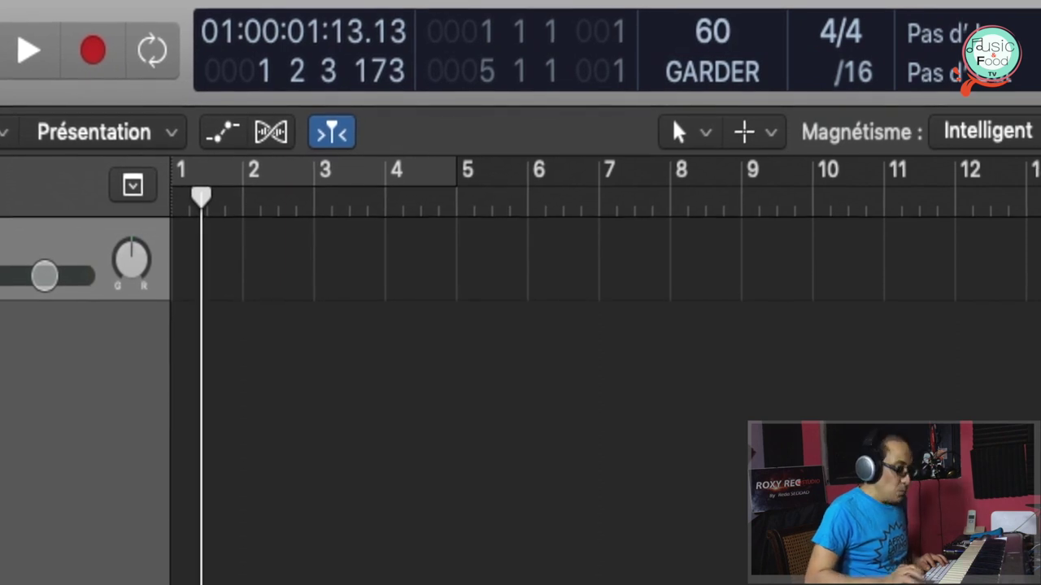
pyautogui.press('Return')
pyautogui.press('Return')
# Play the empty project from the start to check the tempo, and return the playhead to the beginning
pyautogui.press('space')
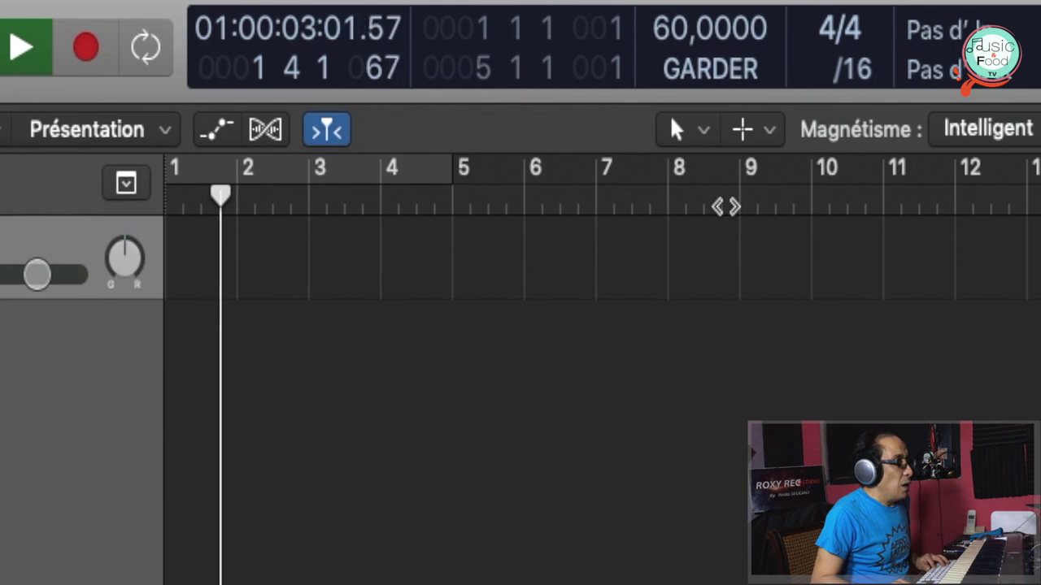
pyautogui.press('space')
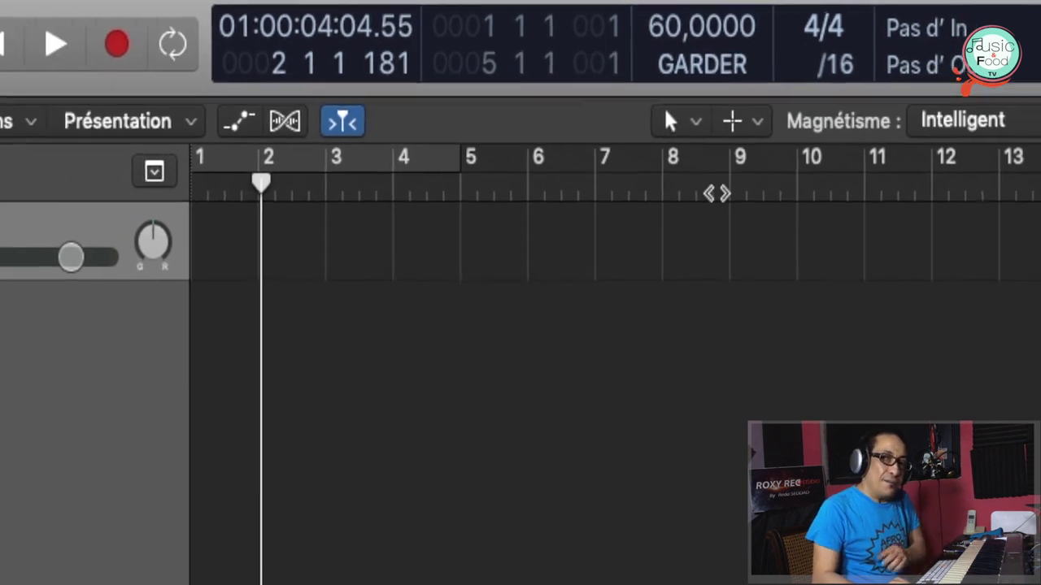
pyautogui.press('i')
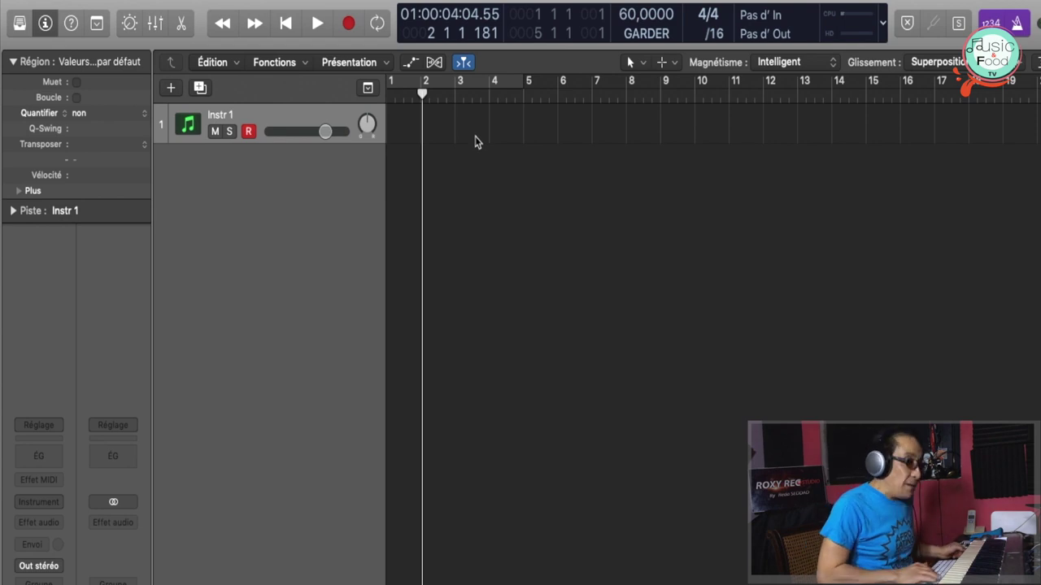
pyautogui.press('Return')
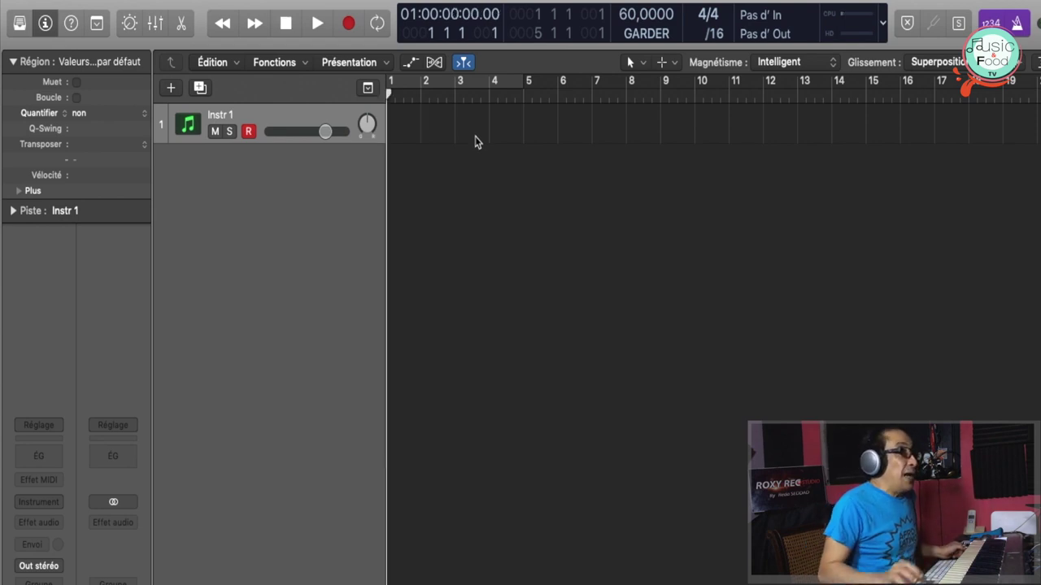
# Rename the Instr 1 track as Piano
pyautogui.click(246, 118)
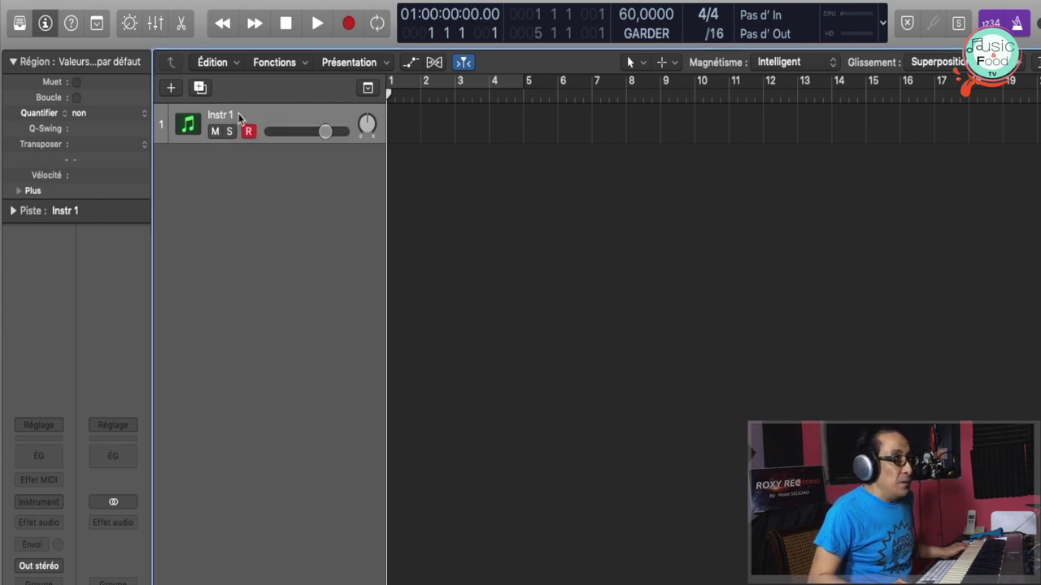
pyautogui.doubleClick(239, 115)
pyautogui.write('Piano')
pyautogui.press('Return')
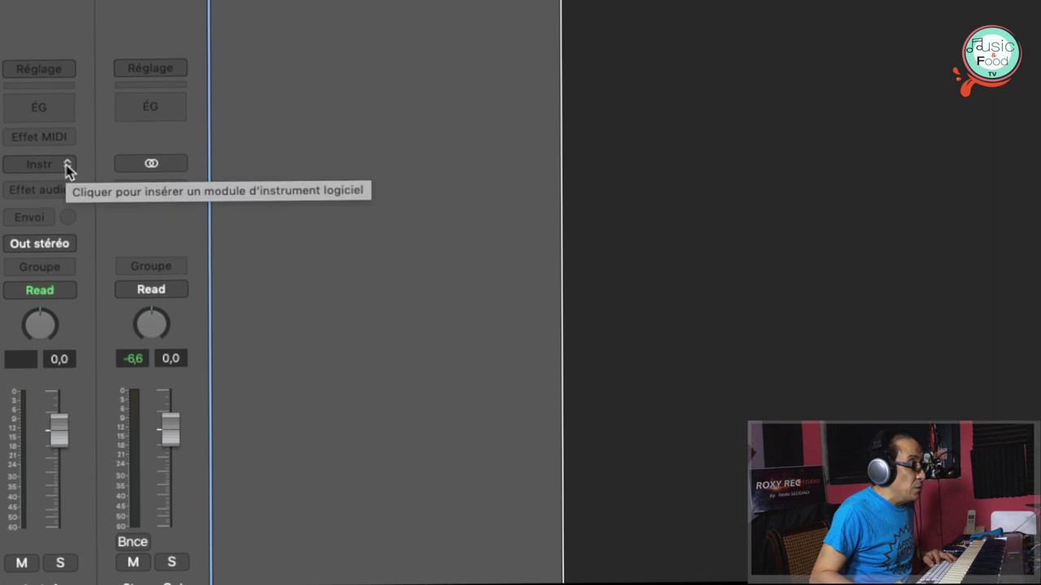
# Insert the EXS24 sampler in stereo as the software instrument on the piano track
pyautogui.click(69, 166)
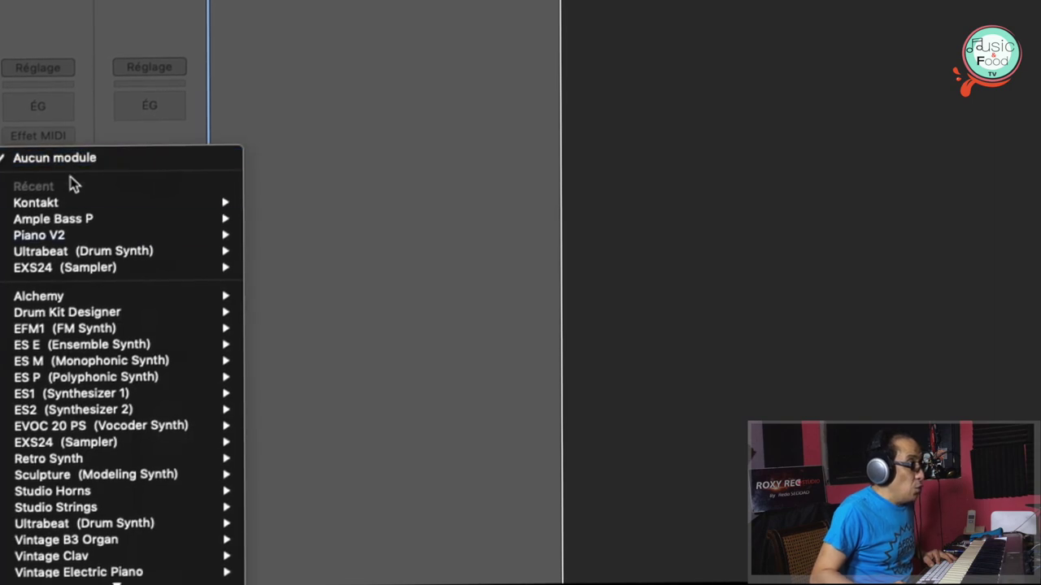
pyautogui.moveTo(99, 412)
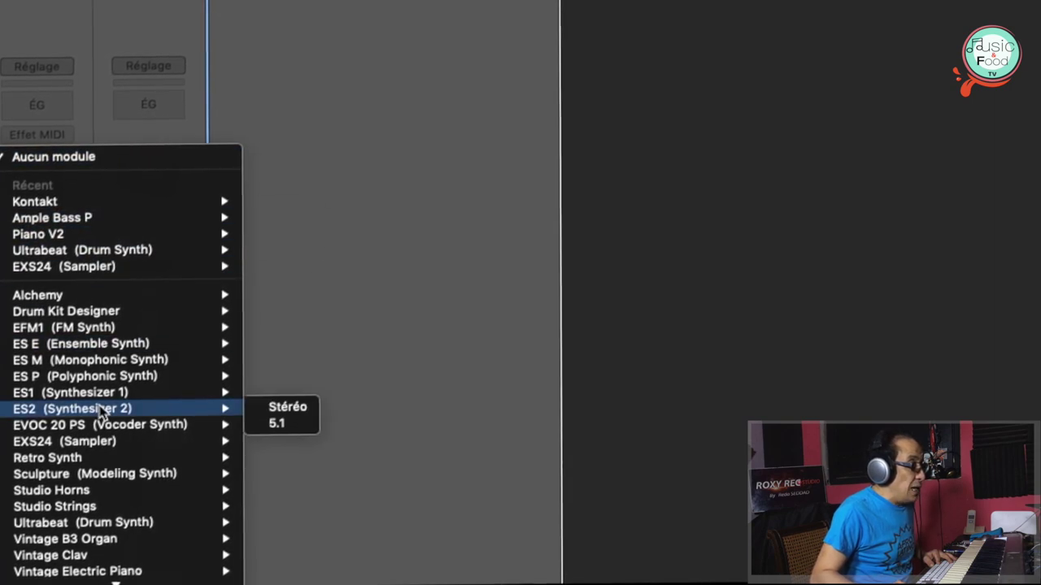
pyautogui.moveTo(99, 440)
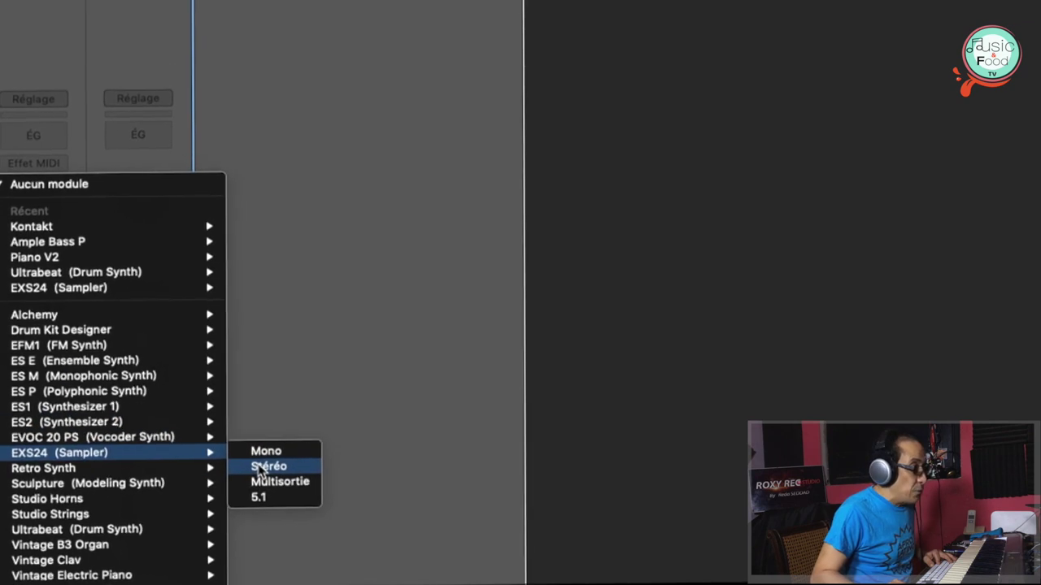
pyautogui.click(281, 455)
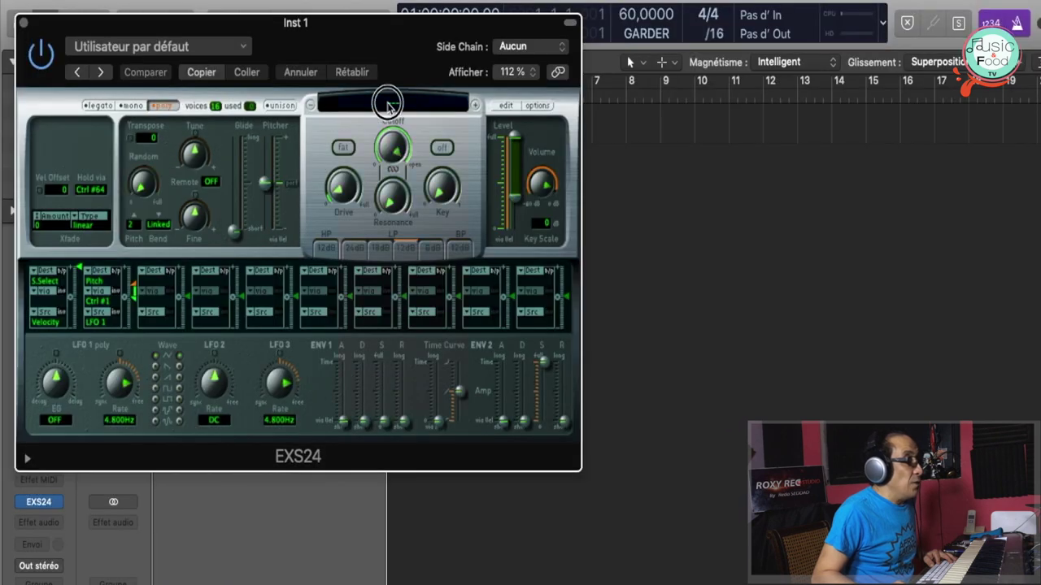
# Load the Steinway Piano 2 sound from the Acoustic Pianos category into the EXS24 sampler
pyautogui.click(388, 105)
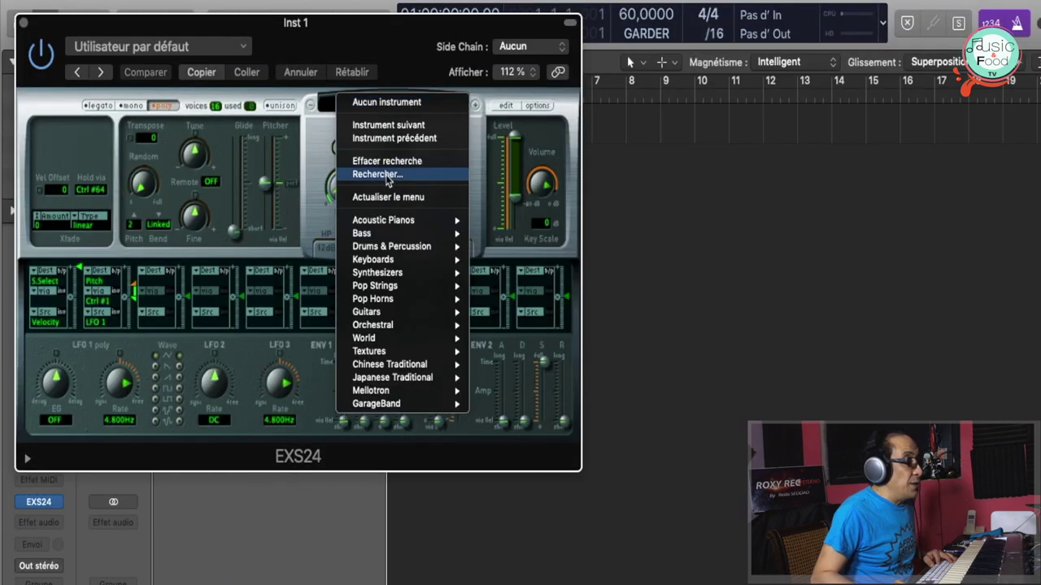
pyautogui.moveTo(380, 238)
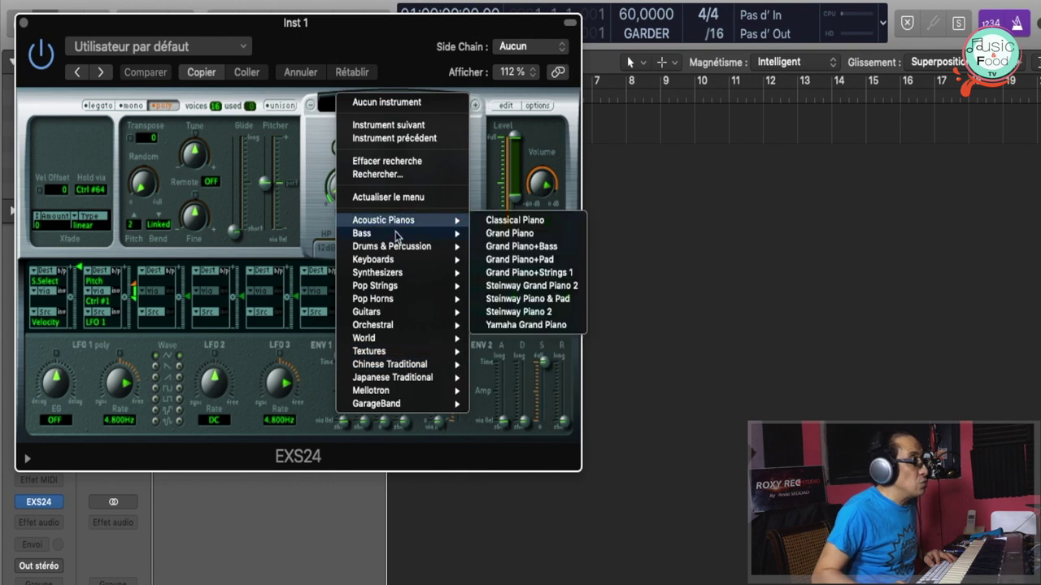
pyautogui.moveTo(383, 290)
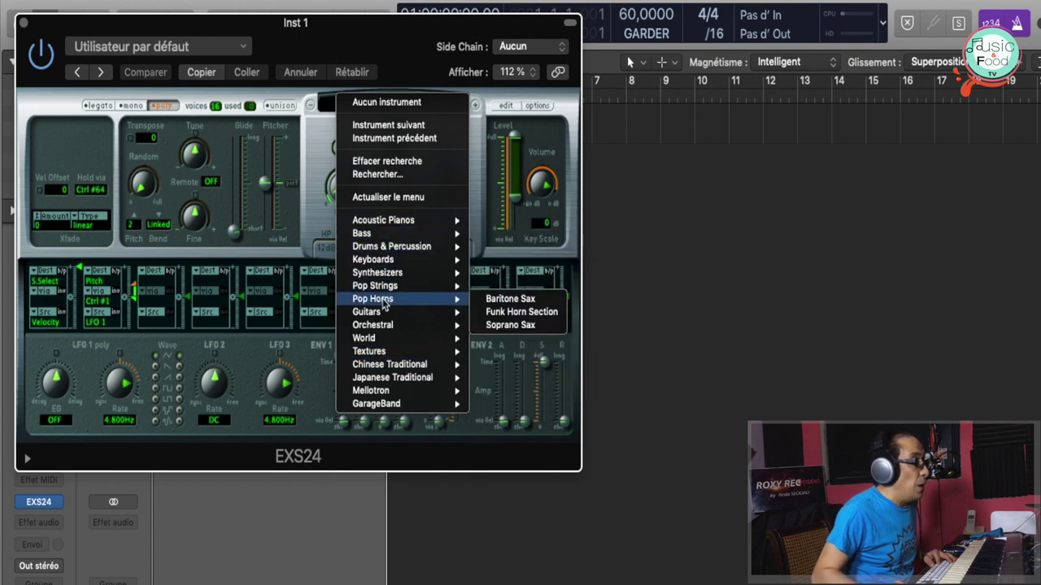
pyautogui.moveTo(381, 261)
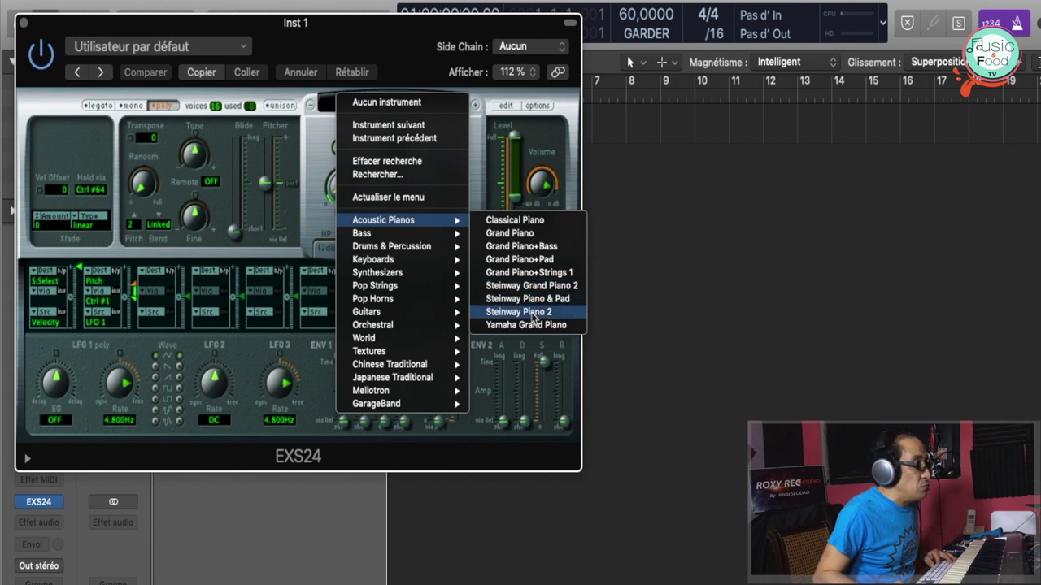
pyautogui.click(519, 312)
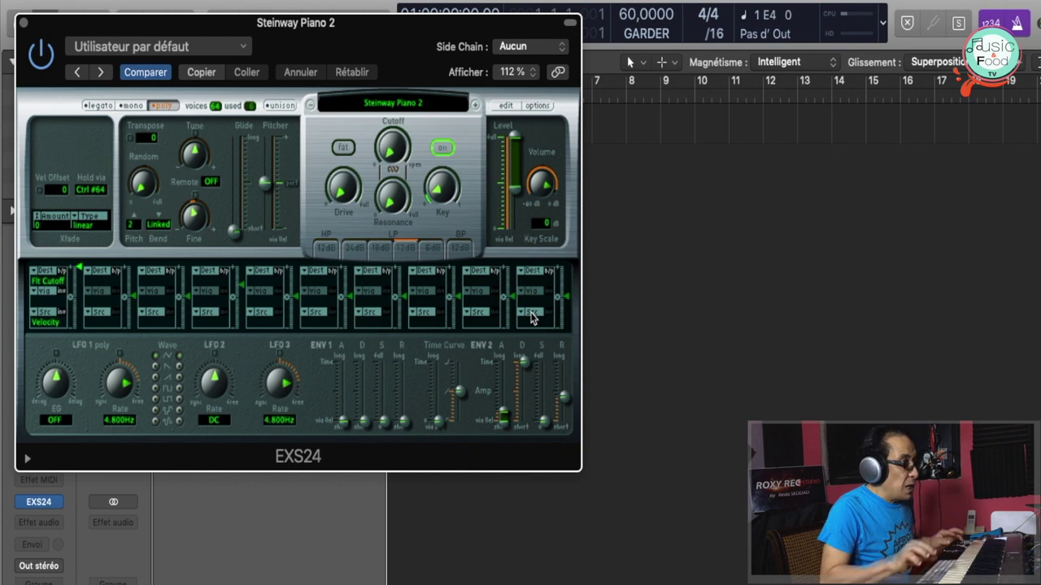
# Close the piano's sampler window and add one empty software instrument track below it, output to Output 1 + 2
pyautogui.click(23, 24)
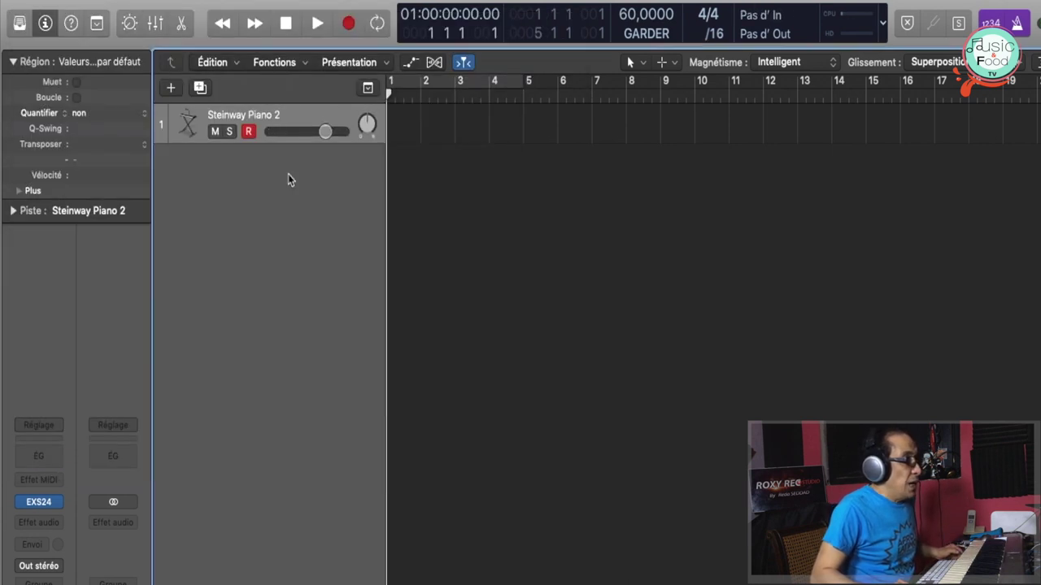
pyautogui.click(171, 88)
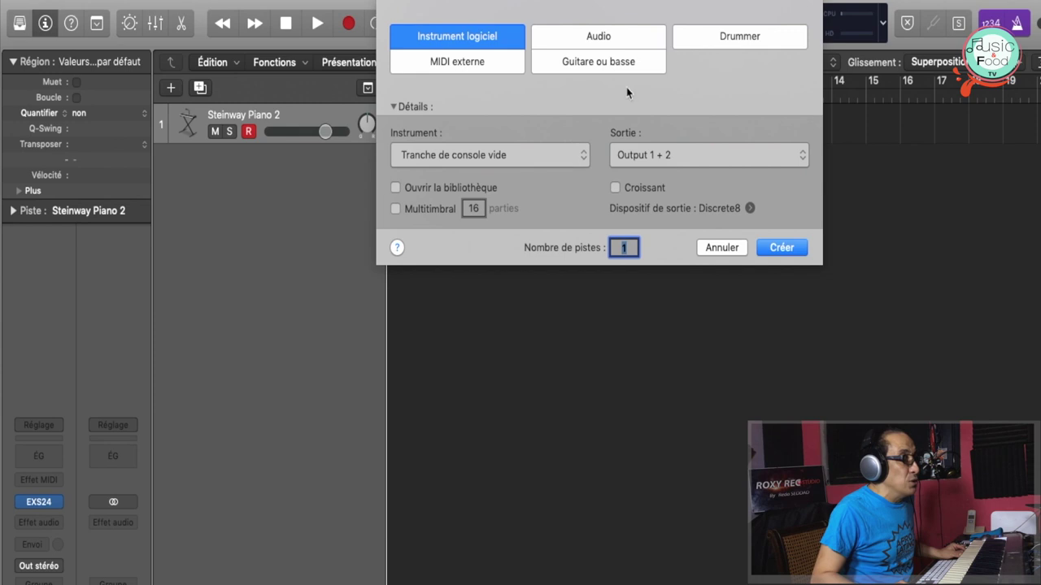
pyautogui.click(782, 248)
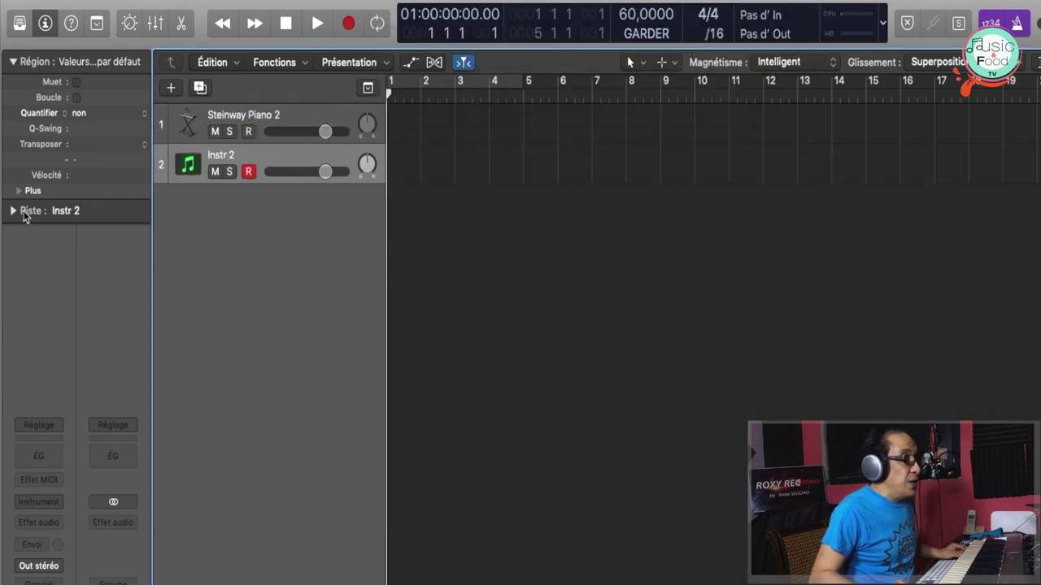
# Collapse the Region inspector and insert the EXS24 sampler in stereo on the Instr 2 track
pyautogui.click(14, 62)
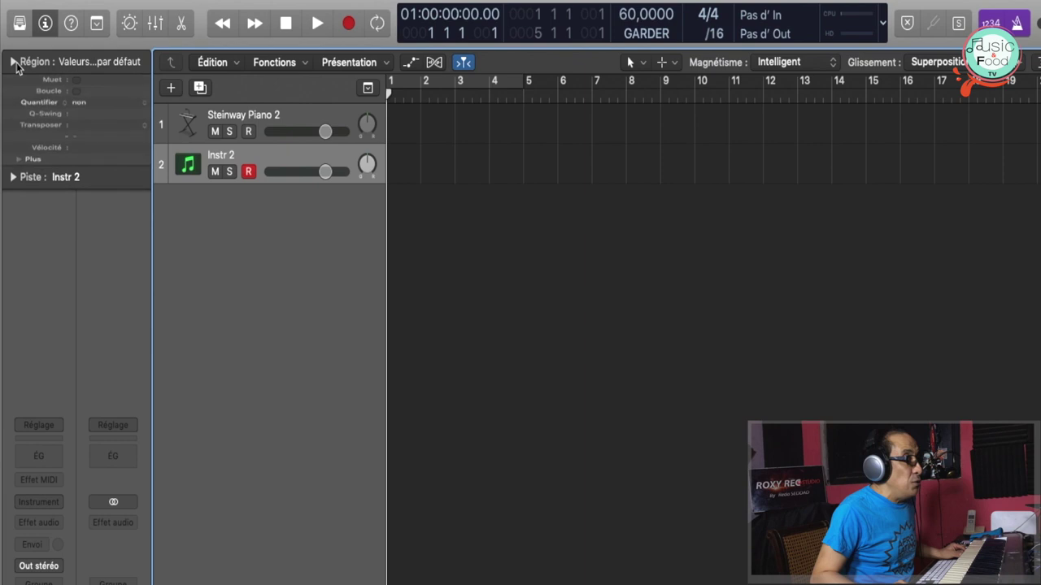
pyautogui.click(57, 505)
pyautogui.moveTo(59, 535)
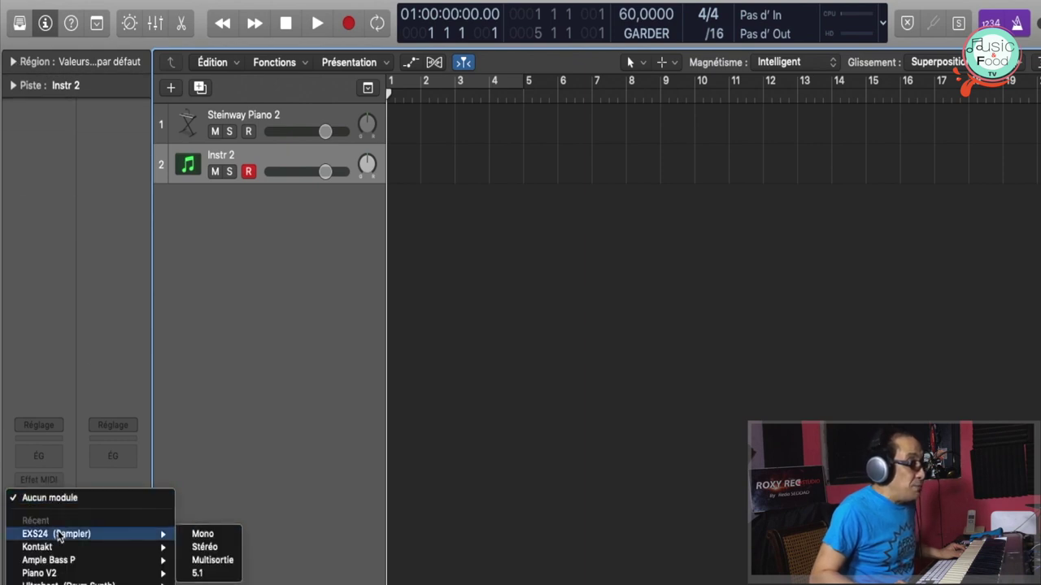
pyautogui.click(204, 547)
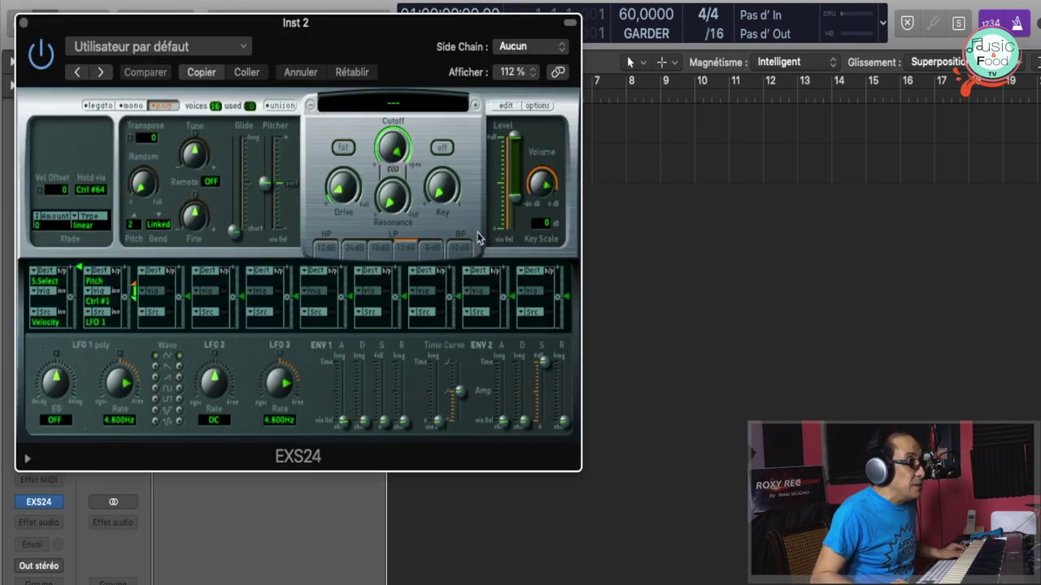
# Load the Classical Acoustic Guitar sound from the Guitars category into the EXS24 sampler and close its window
pyautogui.click(408, 104)
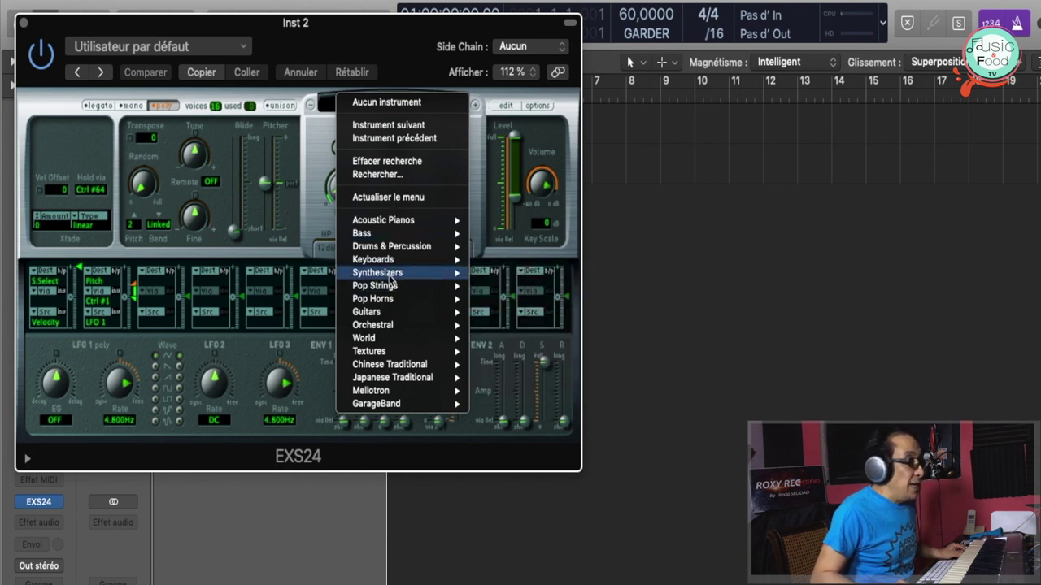
pyautogui.moveTo(376, 317)
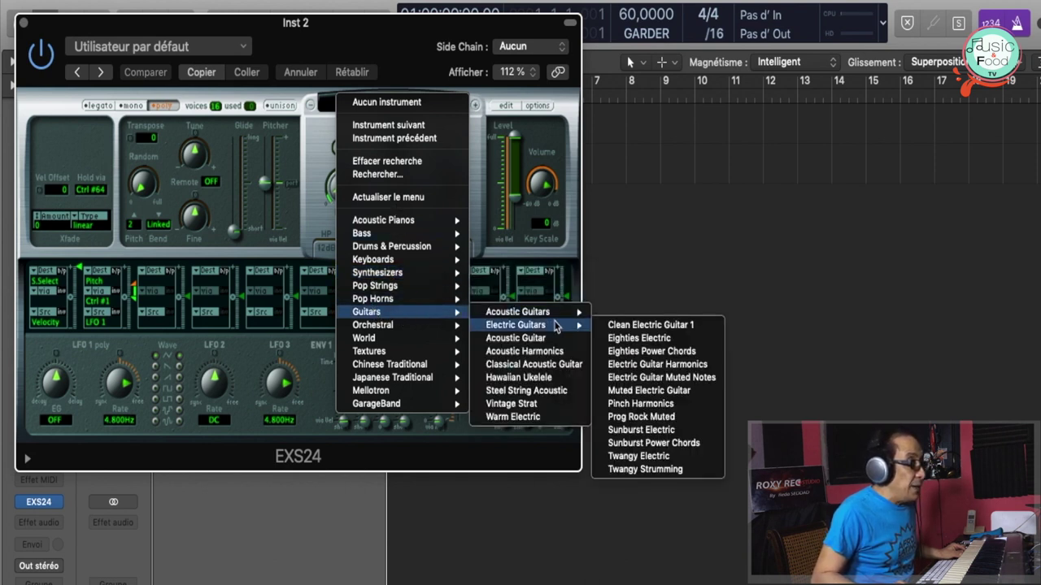
pyautogui.moveTo(538, 316)
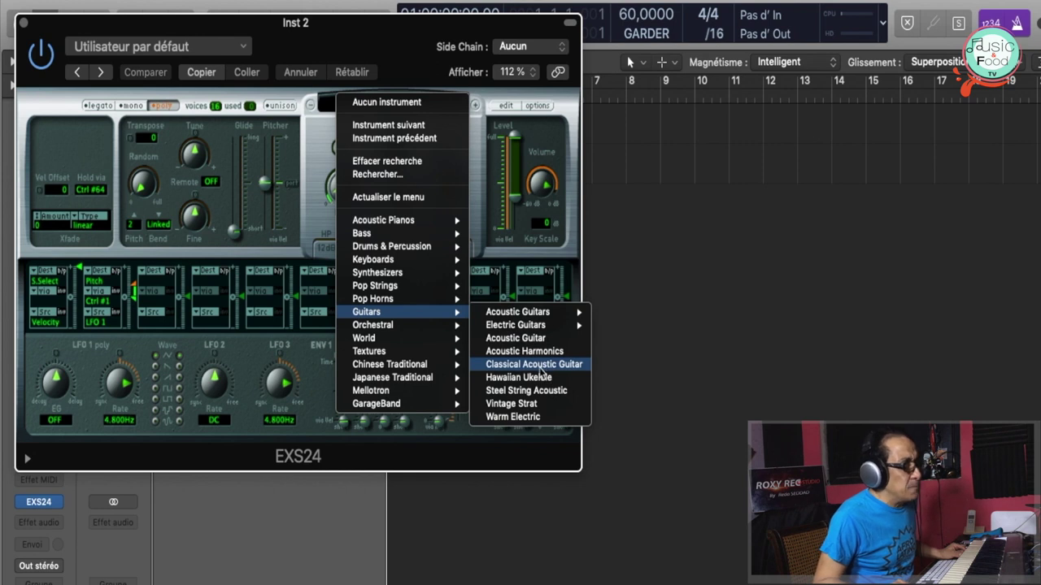
pyautogui.click(537, 366)
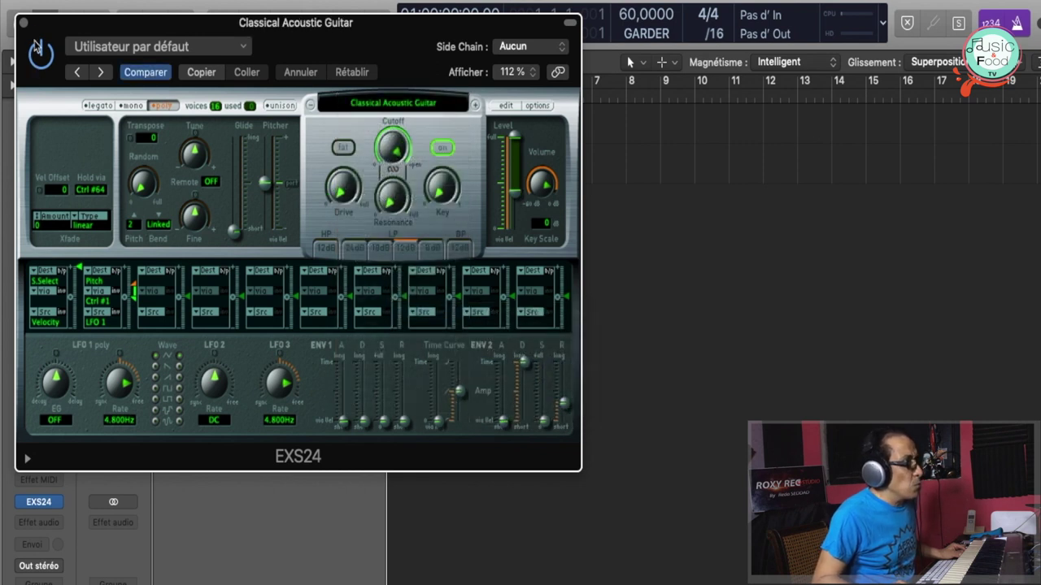
pyautogui.click(23, 23)
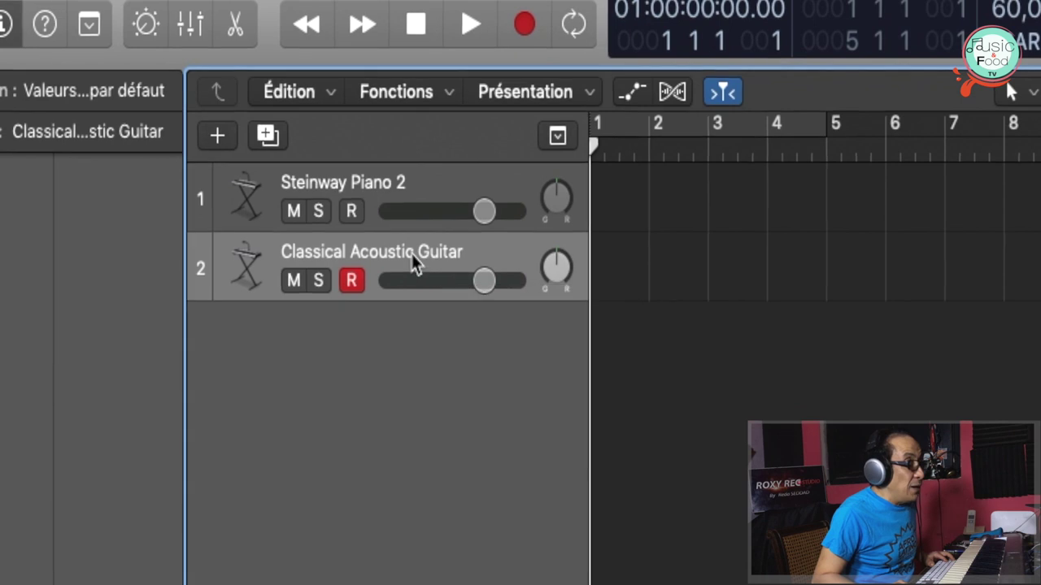
# Duplicate the Classical Acoustic Guitar track together with its EXS24 instrument
pyautogui.click(401, 180)
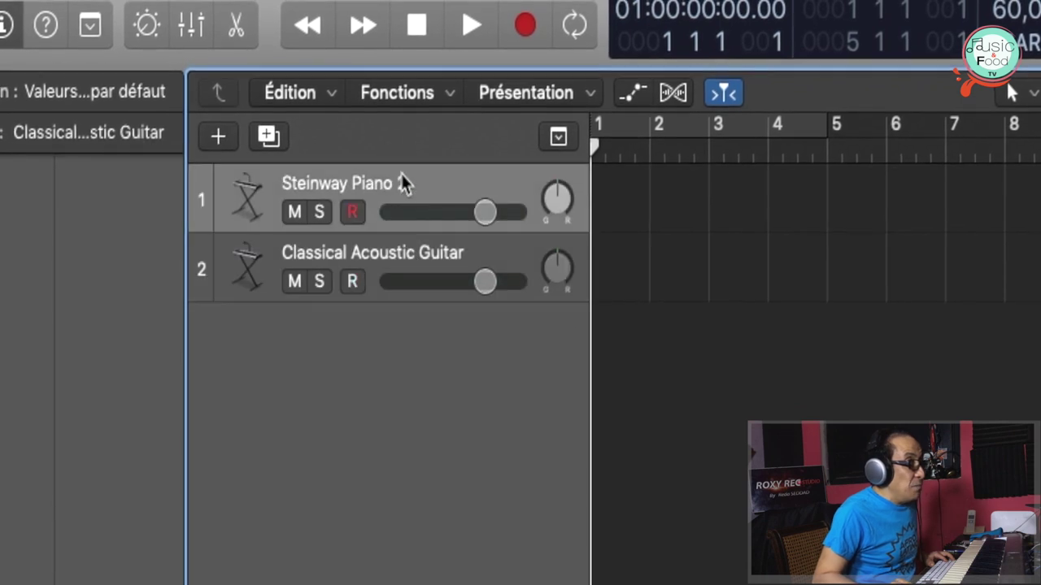
pyautogui.click(413, 256)
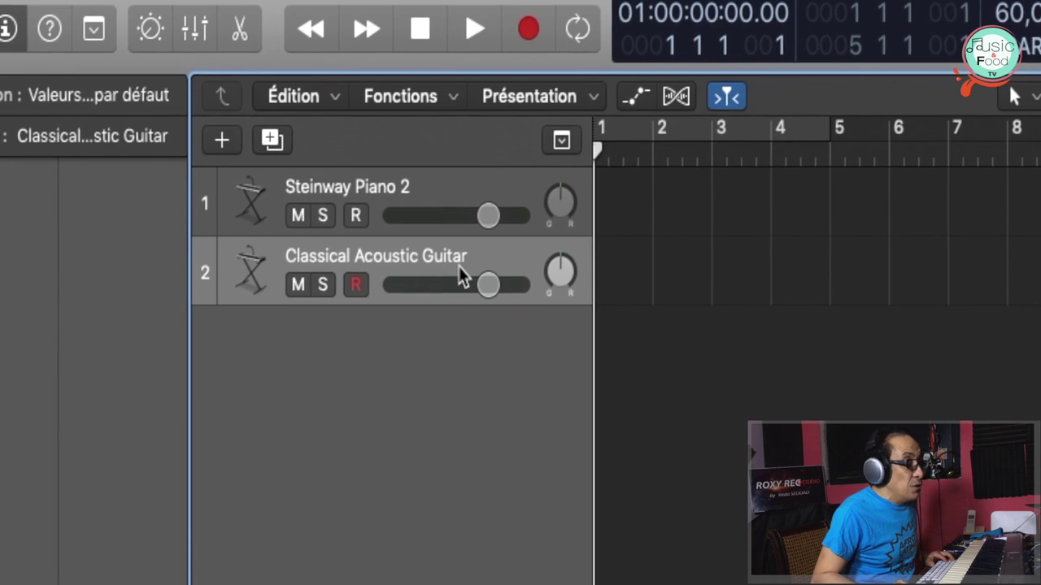
pyautogui.click(275, 145)
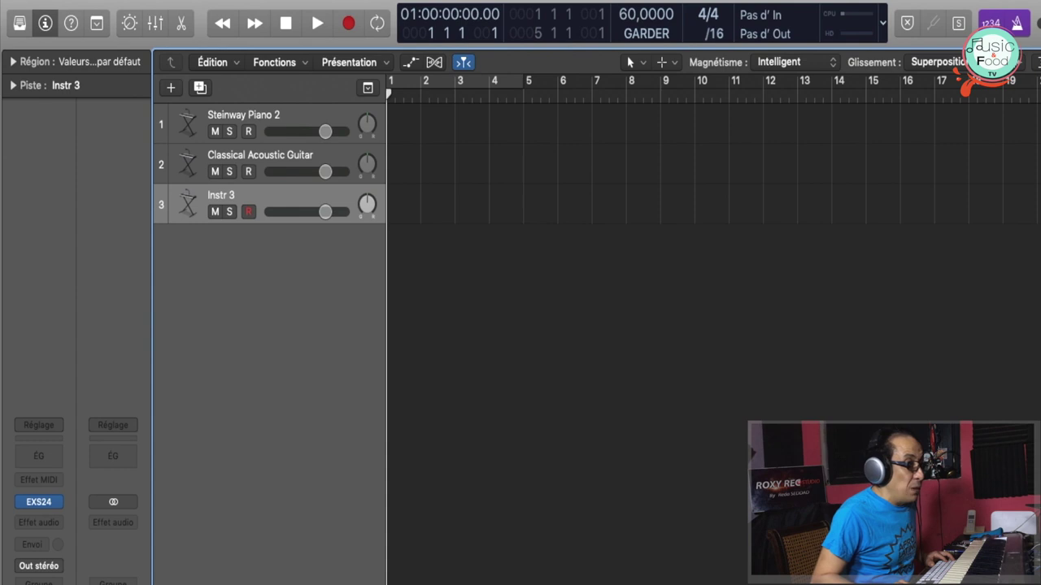
pyautogui.moveTo(45, 507)
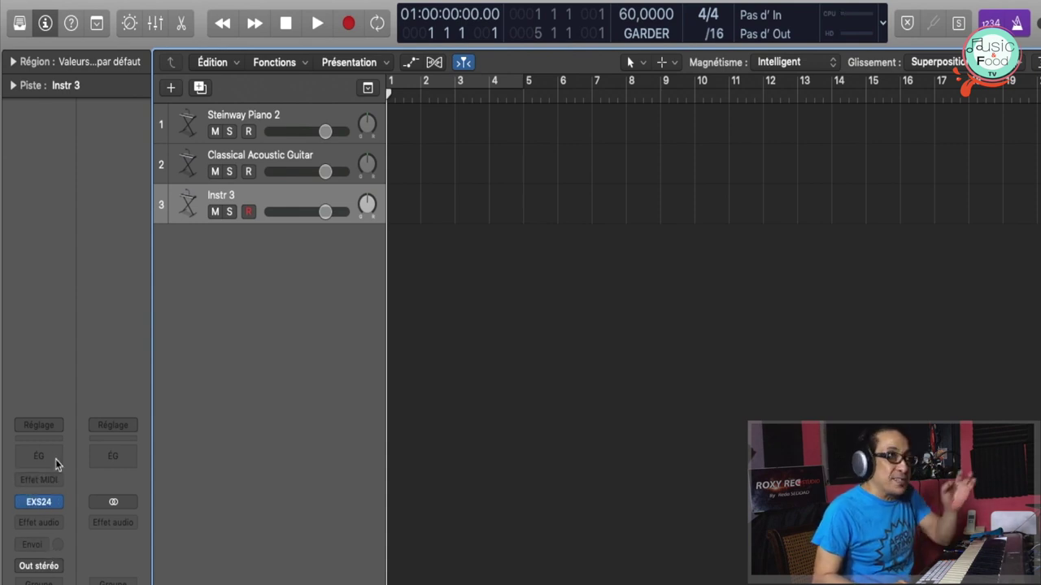
# Rename the duplicated guitar track, Instr 3, as Gtr2
pyautogui.click(267, 205)
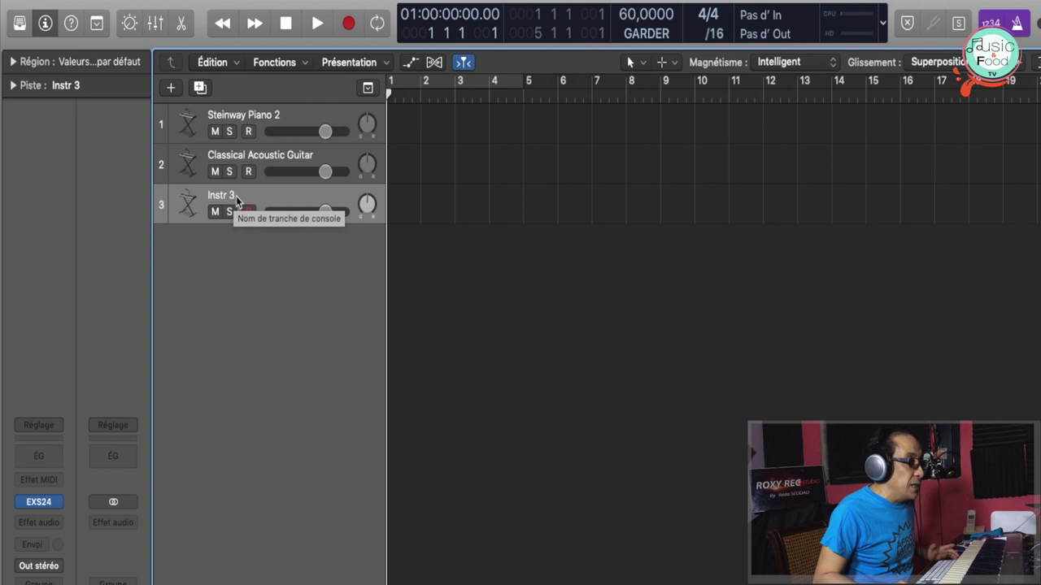
pyautogui.doubleClick(236, 202)
pyautogui.write('Gtr2')
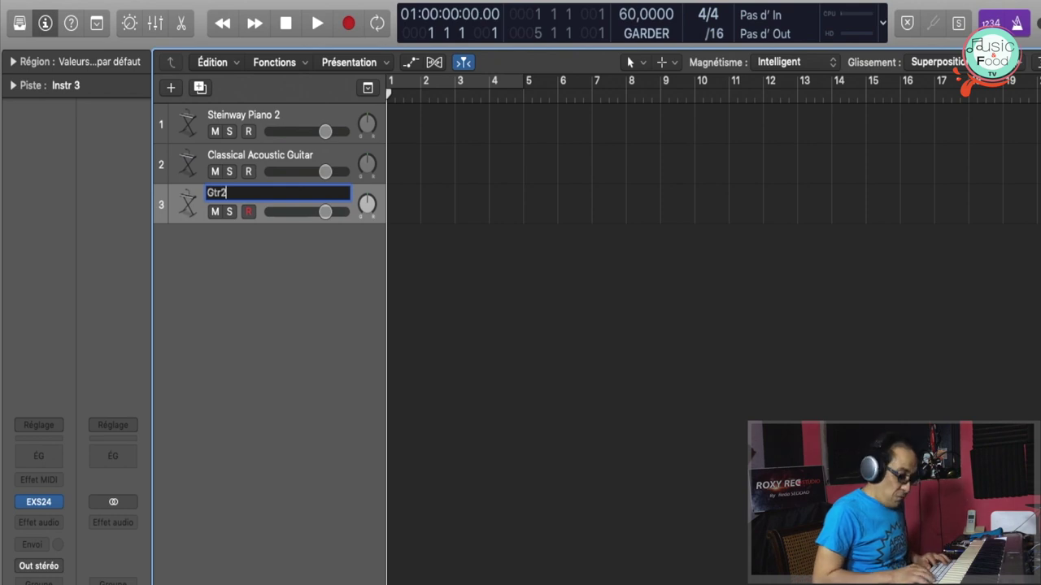
pyautogui.press('Return')
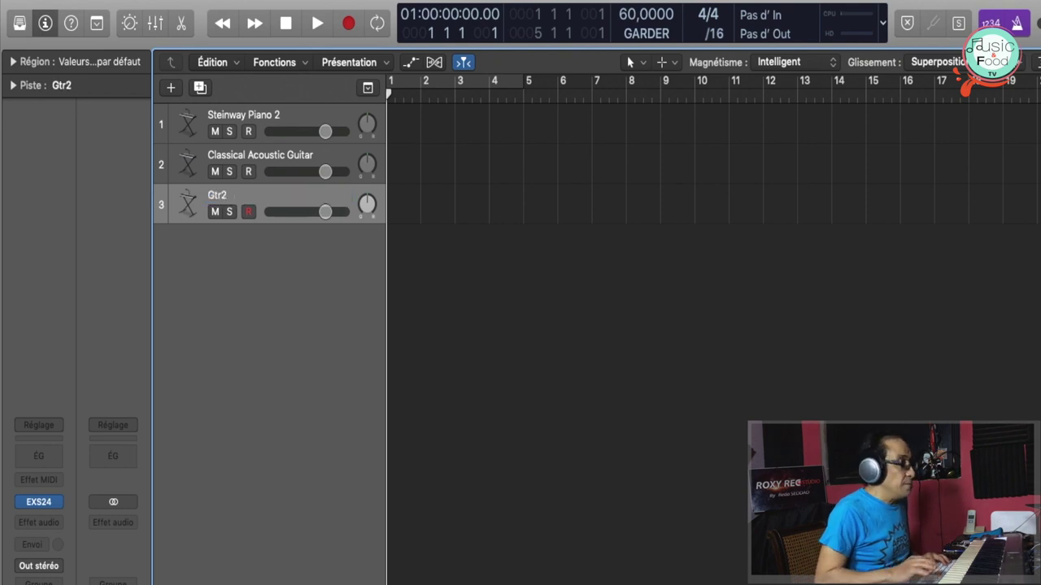
# Rename the Classical Acoustic Guitar track as Gtr1
pyautogui.doubleClick(260, 156)
pyautogui.write('G')
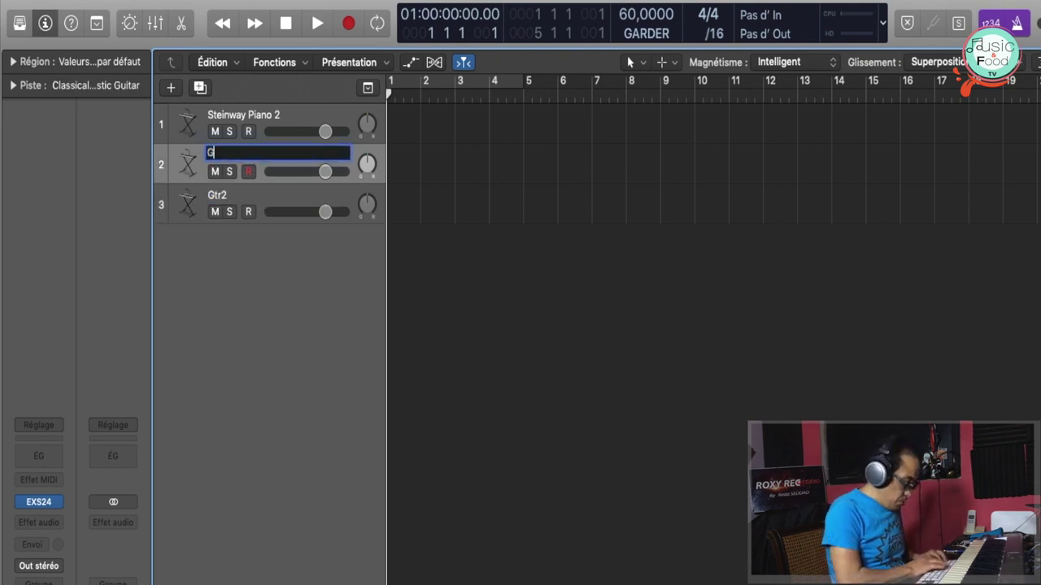
pyautogui.write('tr1')
pyautogui.press('Return')
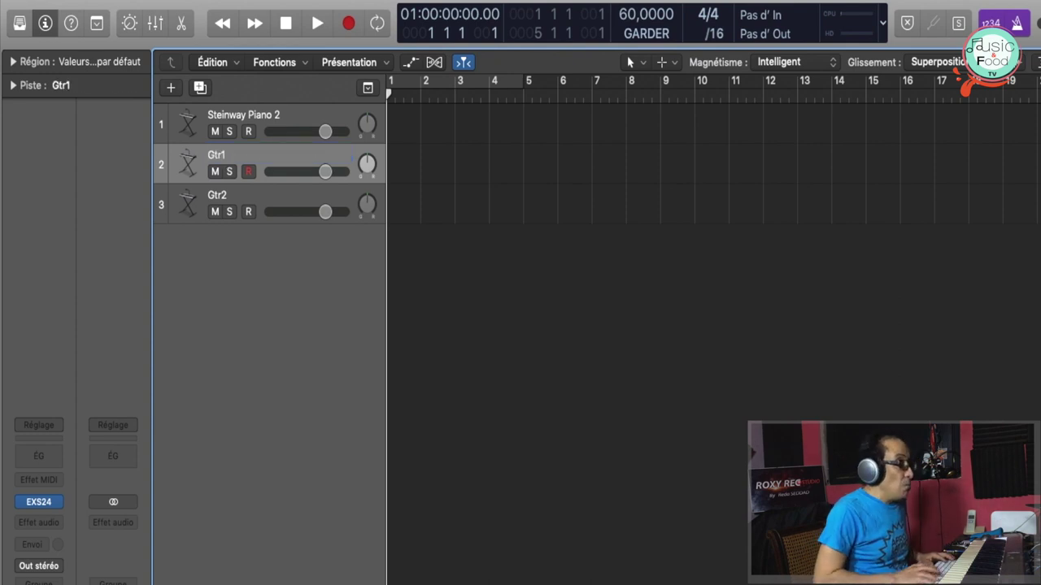
# Rename the Steinway Piano 2 track as Piano
pyautogui.doubleClick(268, 113)
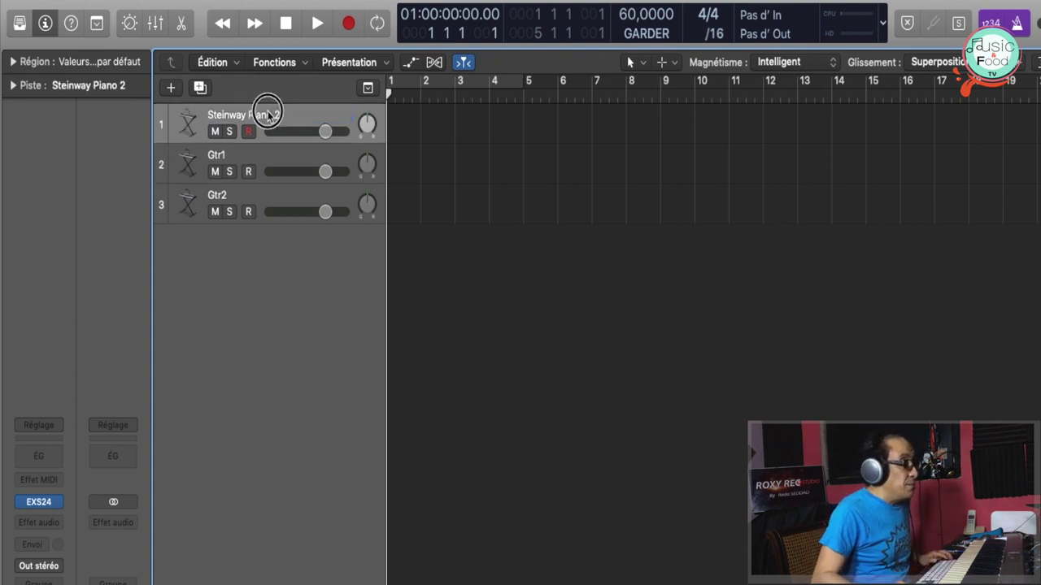
pyautogui.write('P')
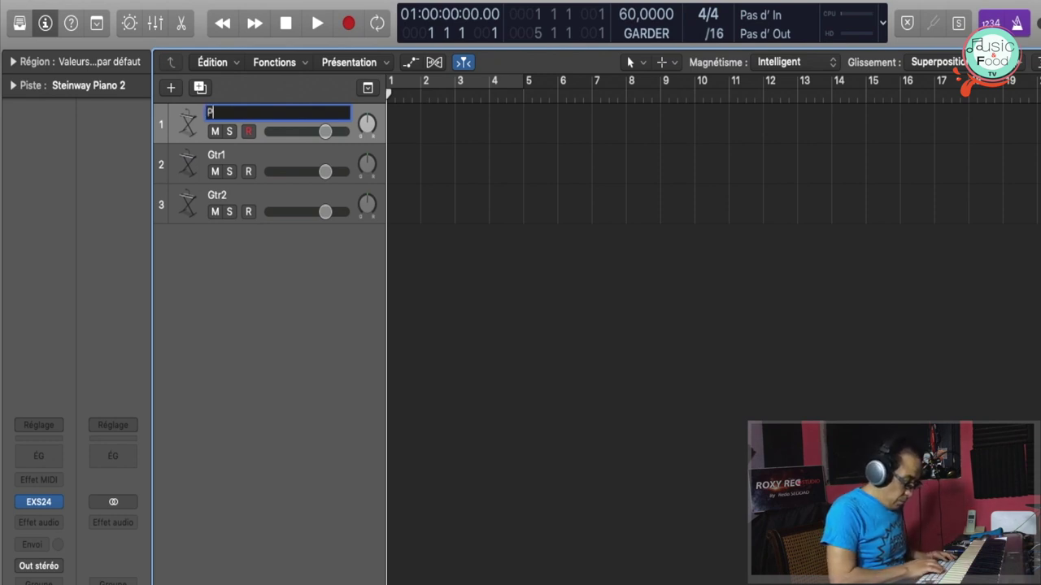
pyautogui.write('iano')
pyautogui.press('Return')
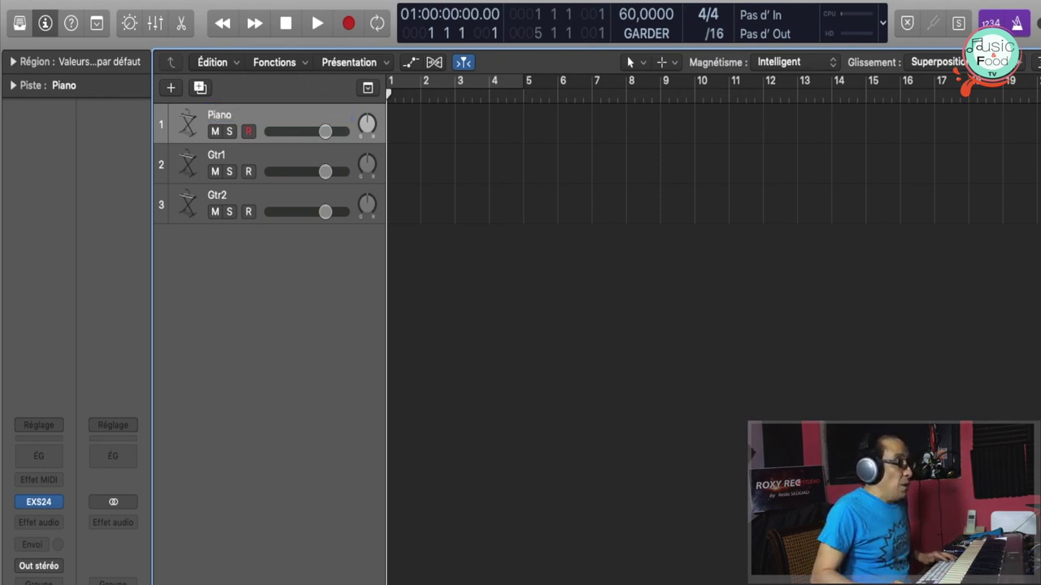
# Add a fourth software instrument track below Gtr2 and insert the EXS24 sampler on it in stereo
pyautogui.click(276, 193)
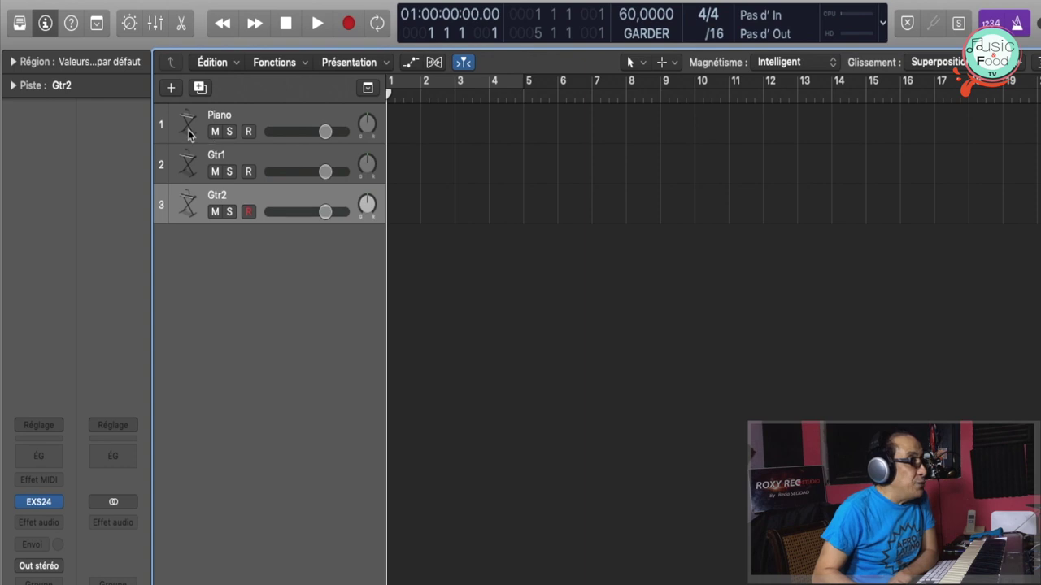
pyautogui.click(171, 89)
pyautogui.click(781, 248)
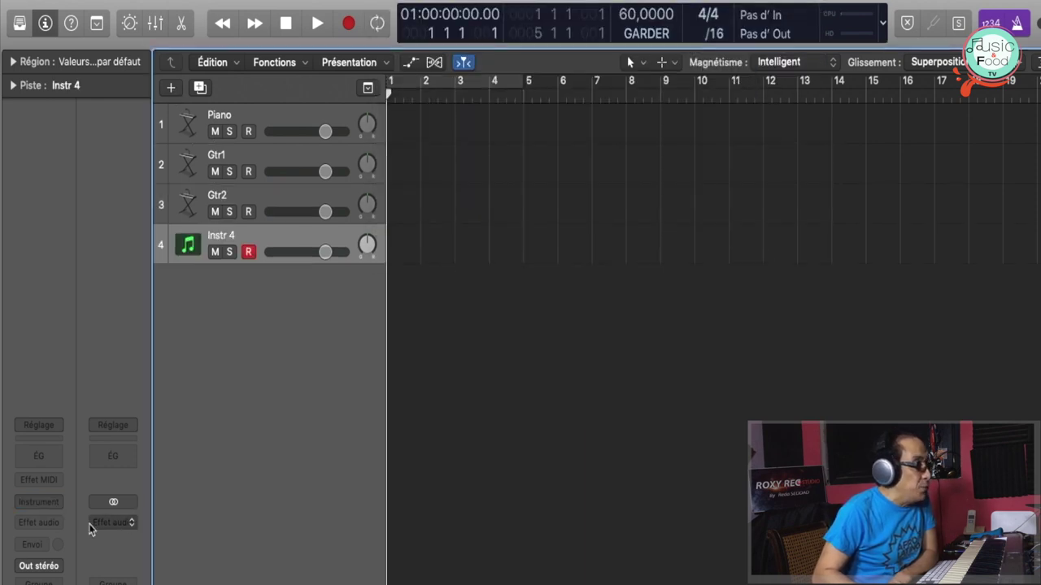
pyautogui.click(57, 503)
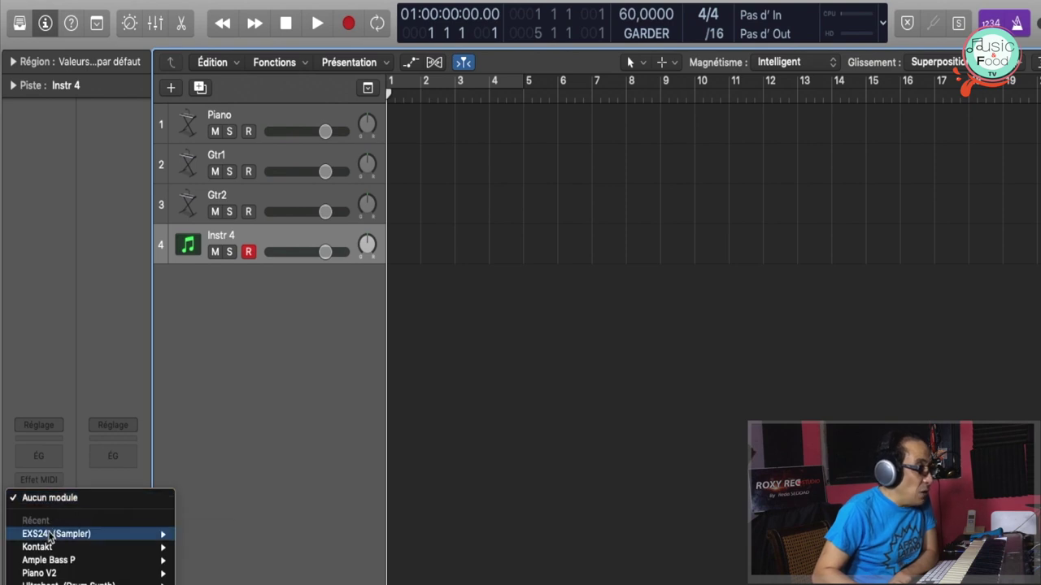
pyautogui.moveTo(88, 536)
pyautogui.click(209, 547)
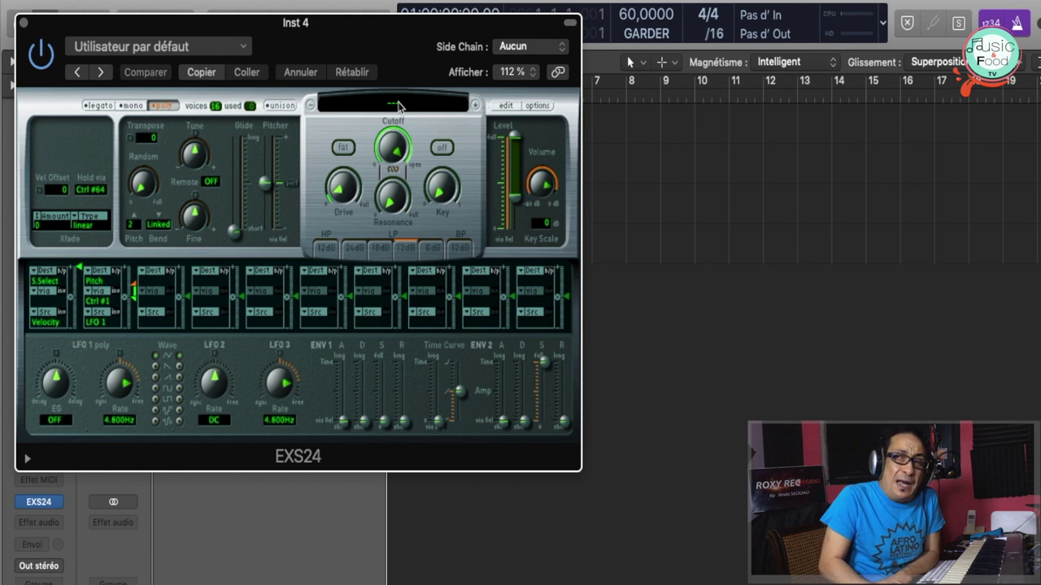
# Load the Fingerstyle Electric Bass sound from Bass > Electric Bass into the EXS24 sampler and close its window
pyautogui.click(400, 104)
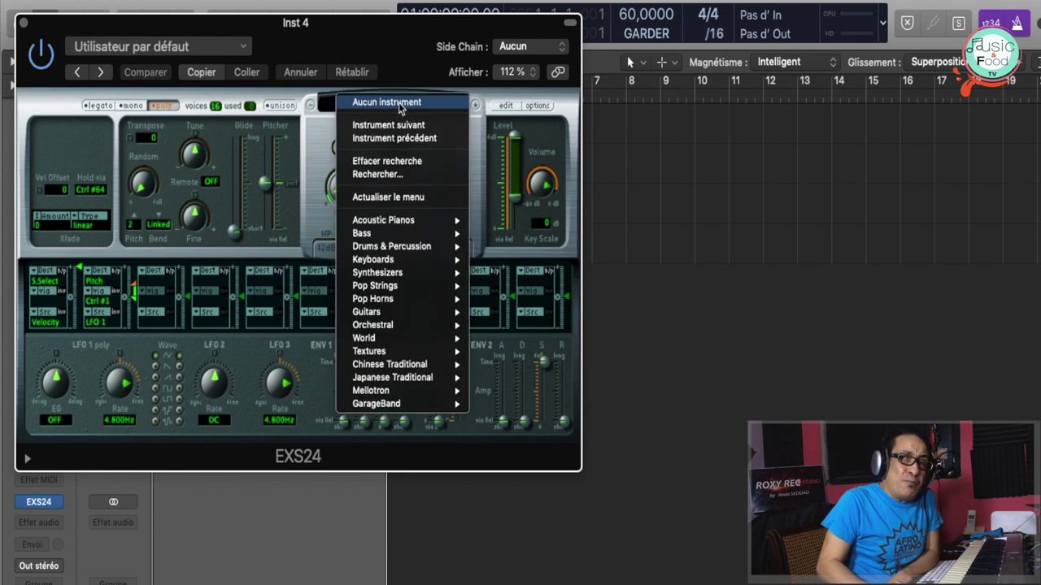
pyautogui.moveTo(418, 233)
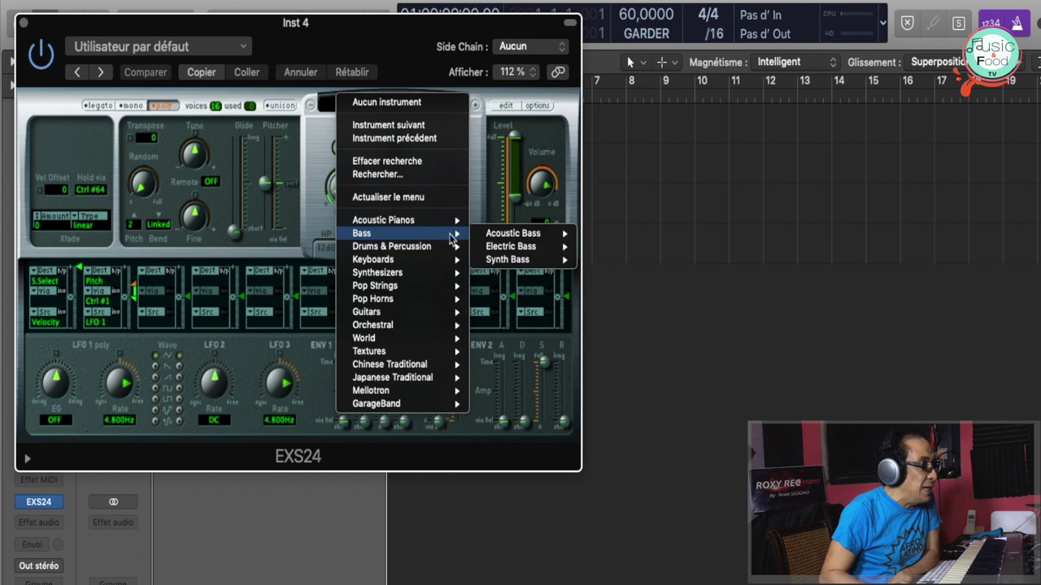
pyautogui.moveTo(500, 247)
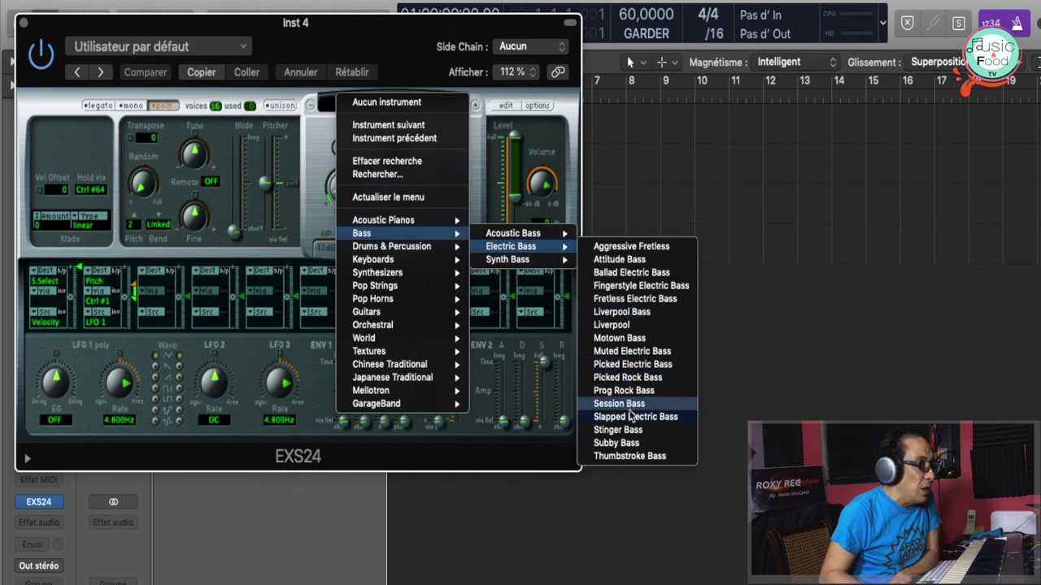
pyautogui.click(658, 291)
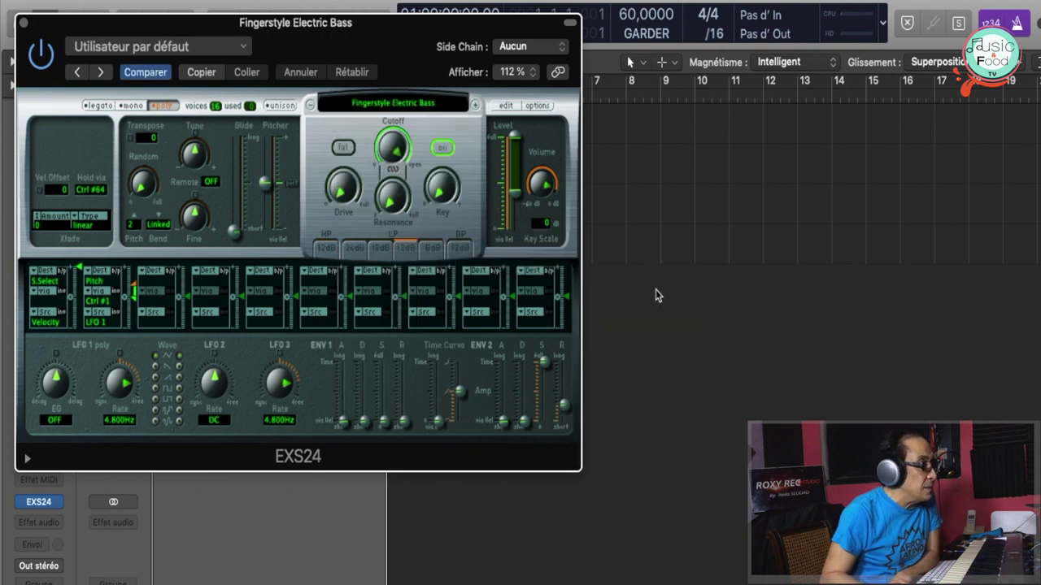
pyautogui.click(23, 22)
# Rename the Fingerstyle Electric Bass track as Bass
pyautogui.doubleClick(285, 236)
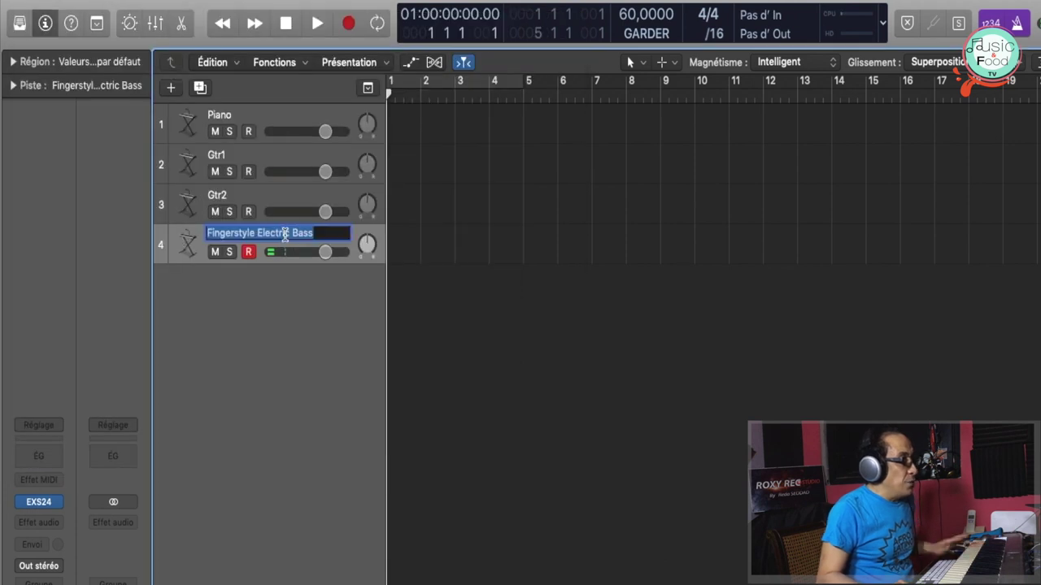
pyautogui.write('Bass')
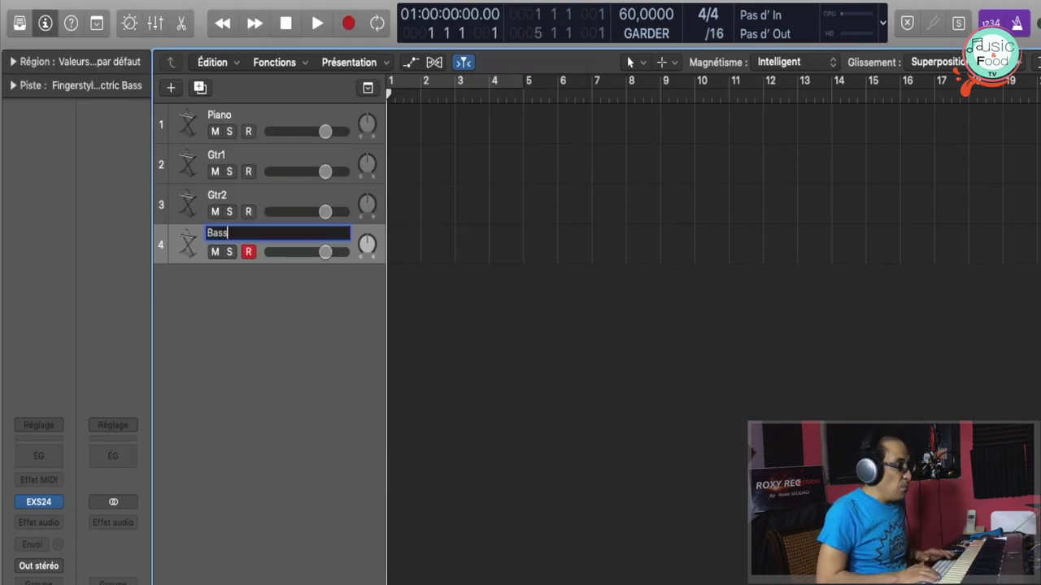
pyautogui.press('Return')
# Show the sound library, add a fifth software instrument track below Bass and insert the EXS24 sampler on it in stereo
pyautogui.press('y')
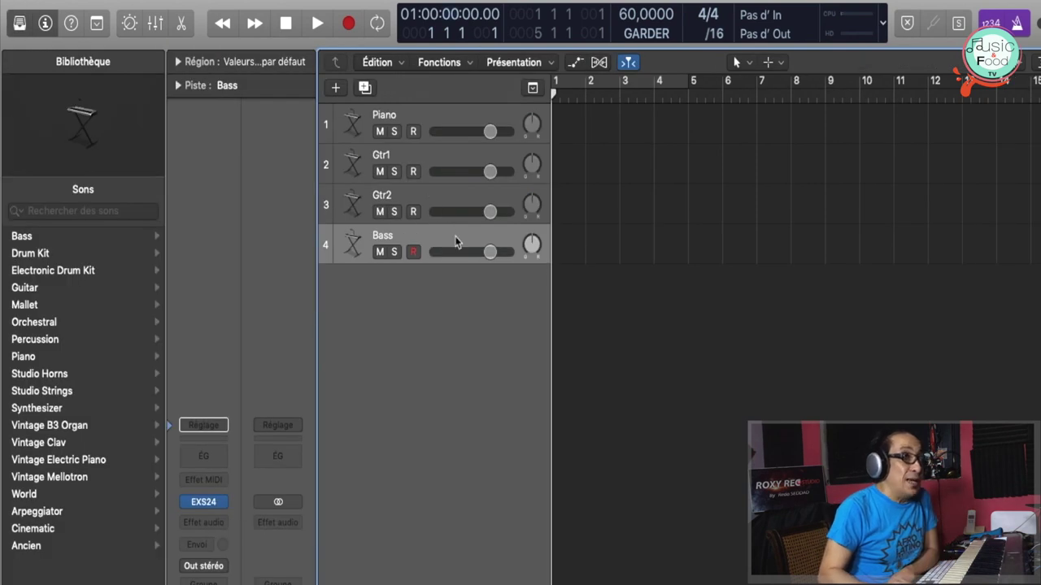
pyautogui.click(337, 88)
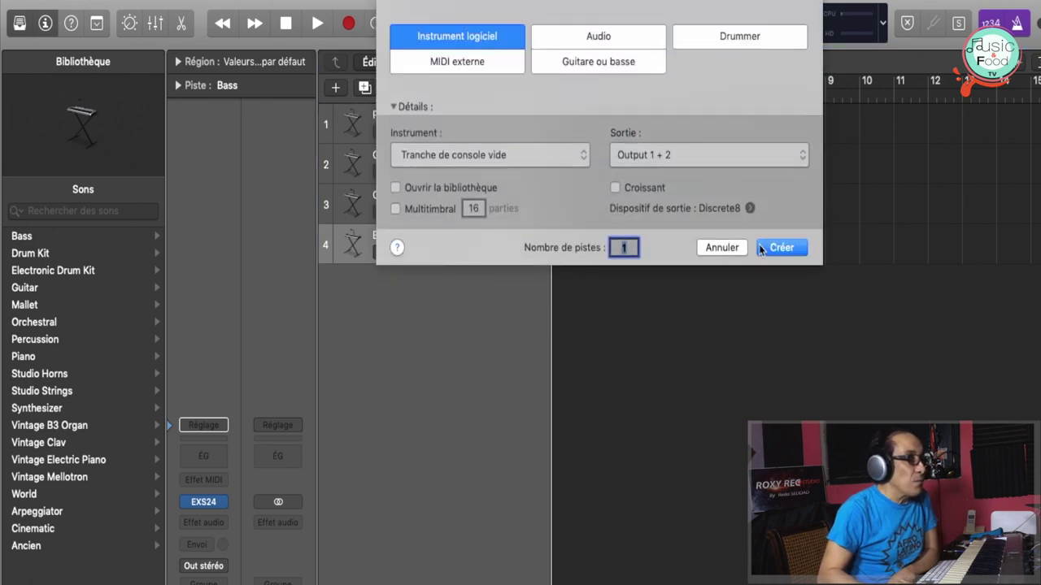
pyautogui.click(778, 248)
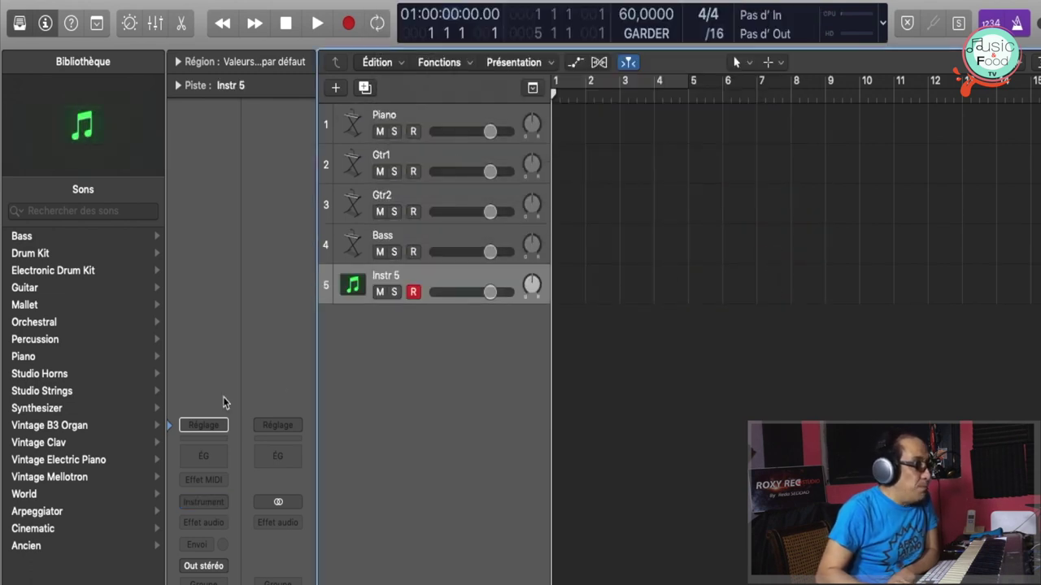
pyautogui.click(224, 504)
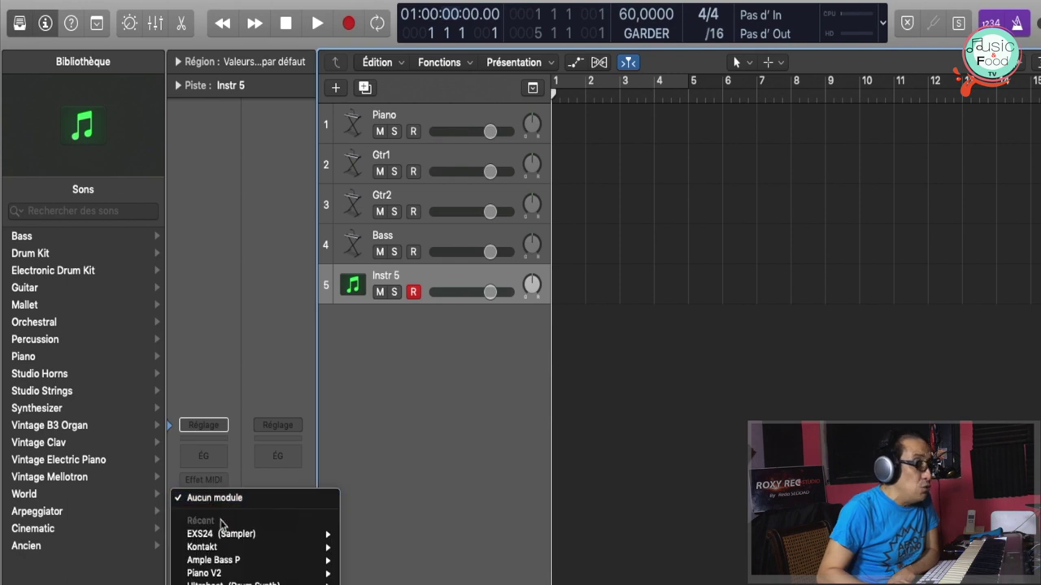
pyautogui.moveTo(213, 537)
pyautogui.click(369, 548)
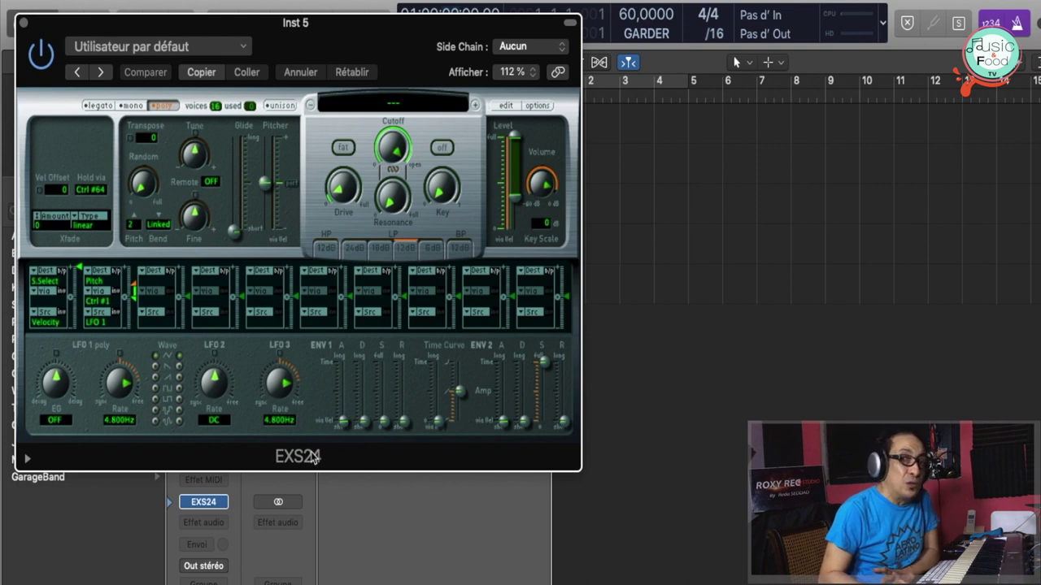
# Load the Studio Toolkit sound from Drums & Percussion > Acoustic Drum Kits into the EXS24 sampler and close its window
pyautogui.click(395, 103)
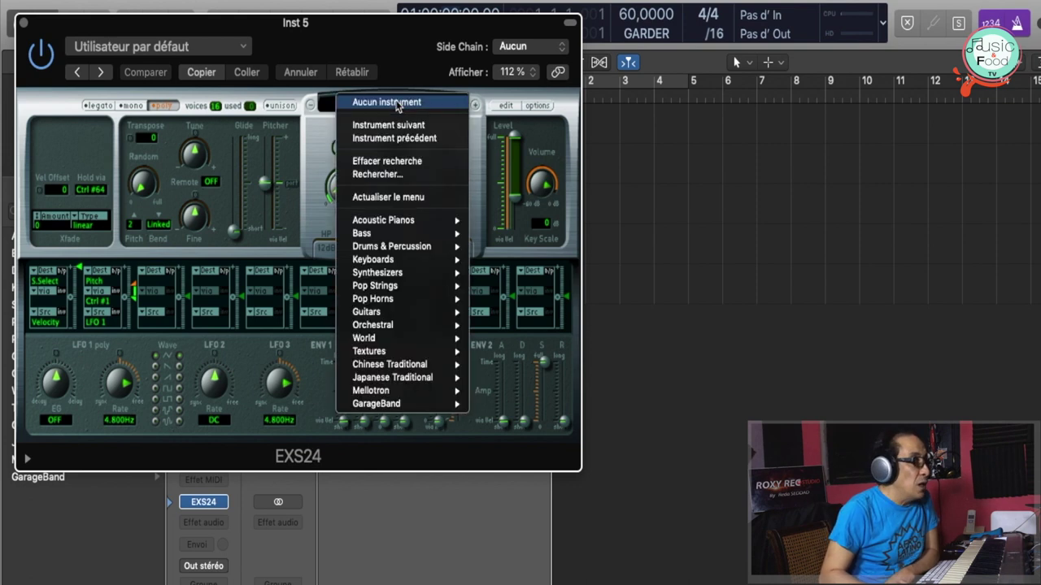
pyautogui.moveTo(412, 253)
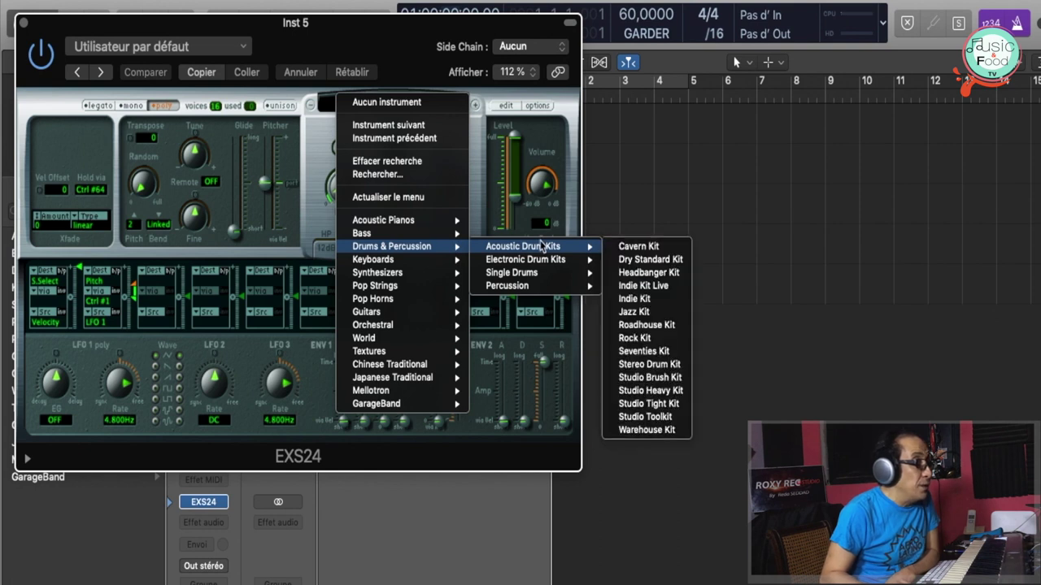
pyautogui.moveTo(550, 261)
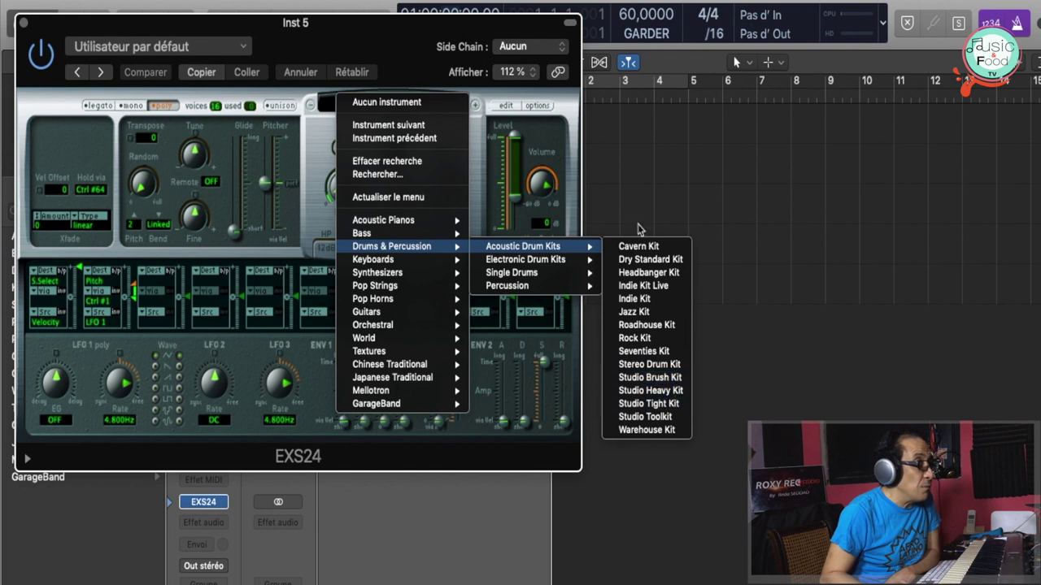
pyautogui.click(647, 418)
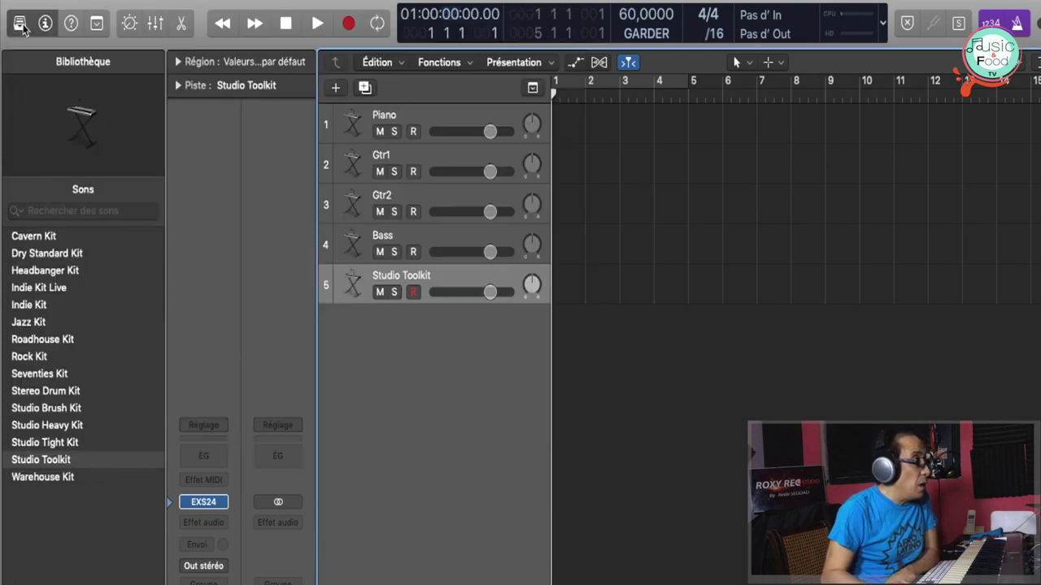
pyautogui.click(23, 21)
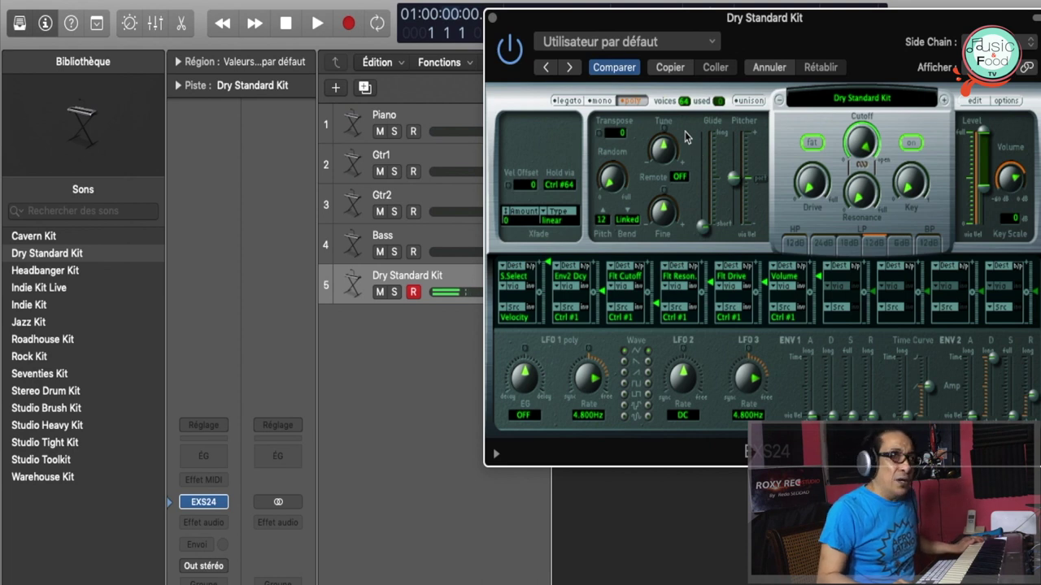
# Use the Dry Standard Kit from Acoustic Drum Kits as the fifth track's EXS24 sound and rename the track as Drums
pyautogui.moveTo(622, 8)
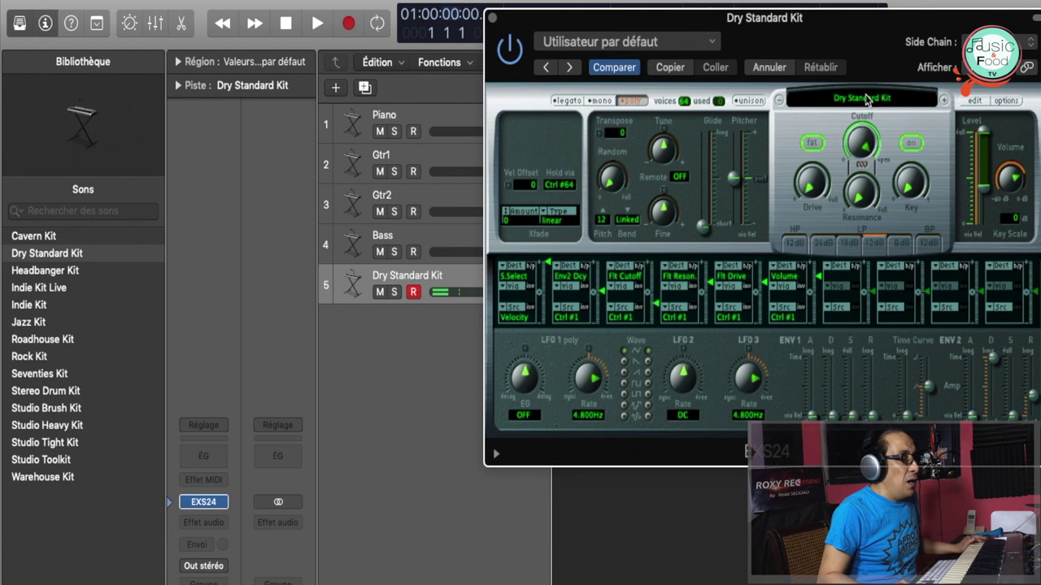
pyautogui.click(492, 18)
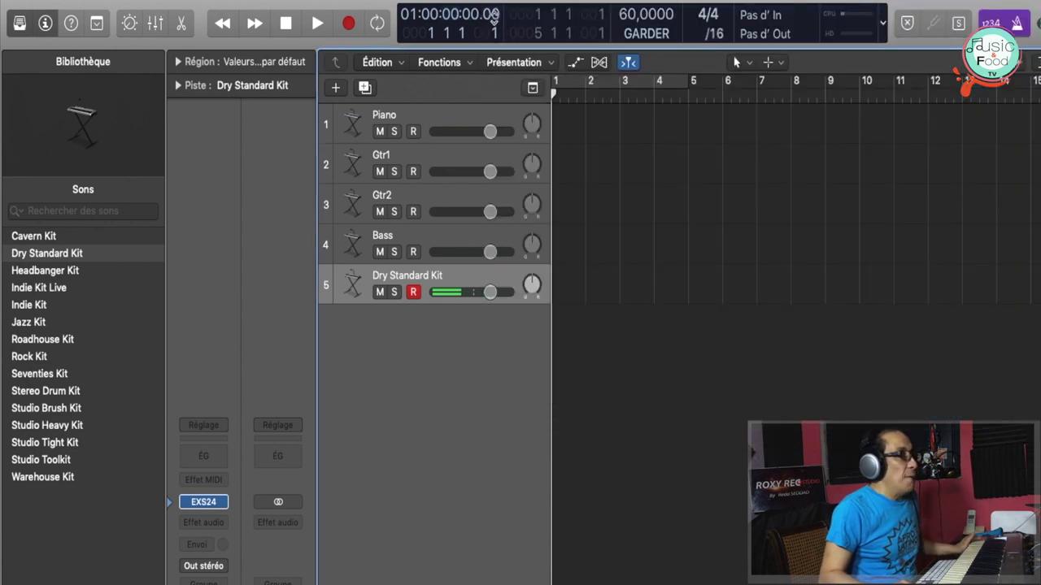
pyautogui.doubleClick(422, 275)
pyautogui.write('D')
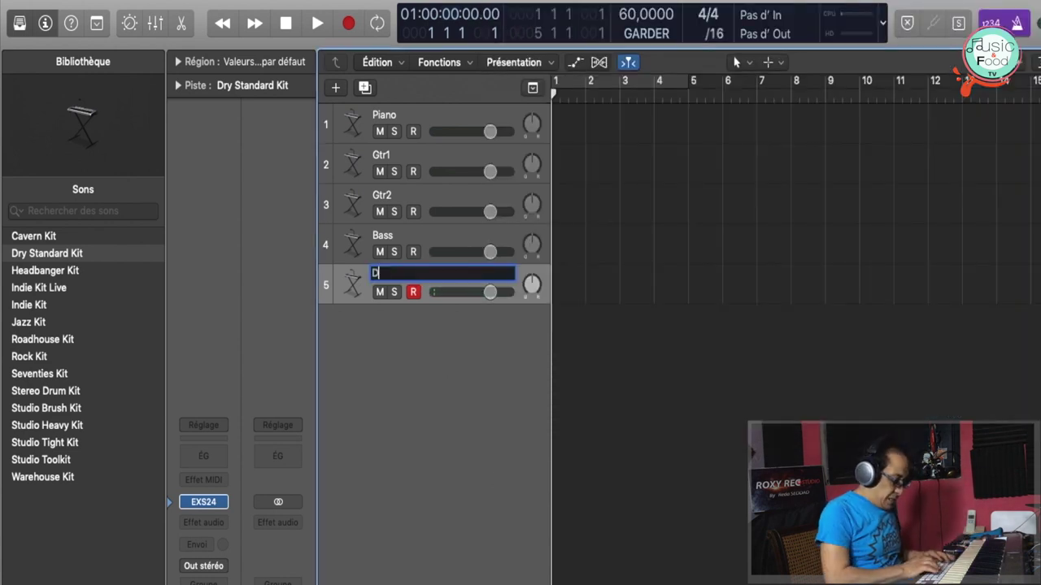
pyautogui.write('rums')
pyautogui.press('Return')
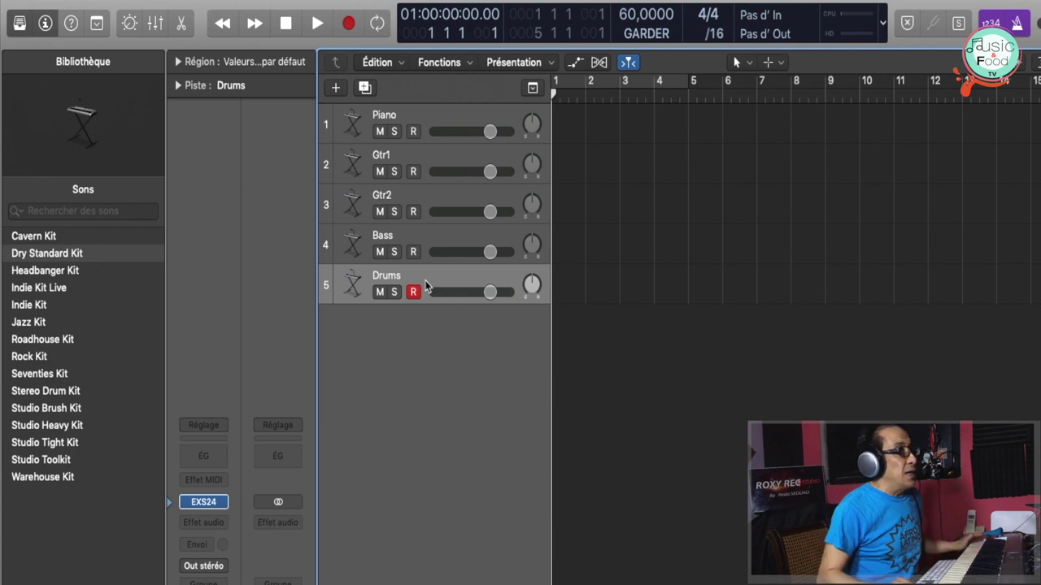
# Add a sixth software instrument track below Drums and insert the EXS24 sampler on it in stereo
pyautogui.click(336, 87)
pyautogui.click(786, 252)
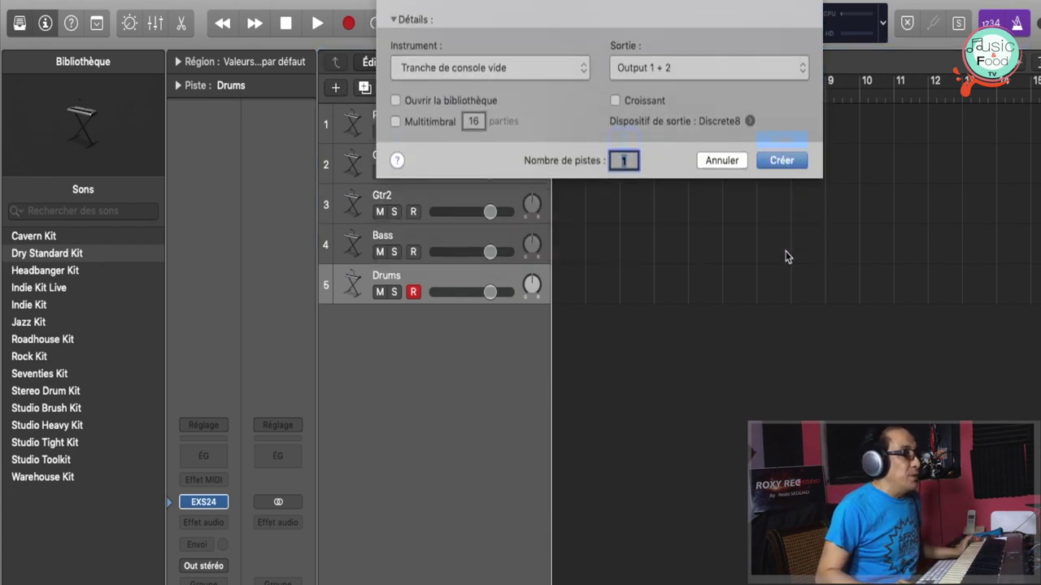
pyautogui.click(224, 503)
pyautogui.moveTo(224, 537)
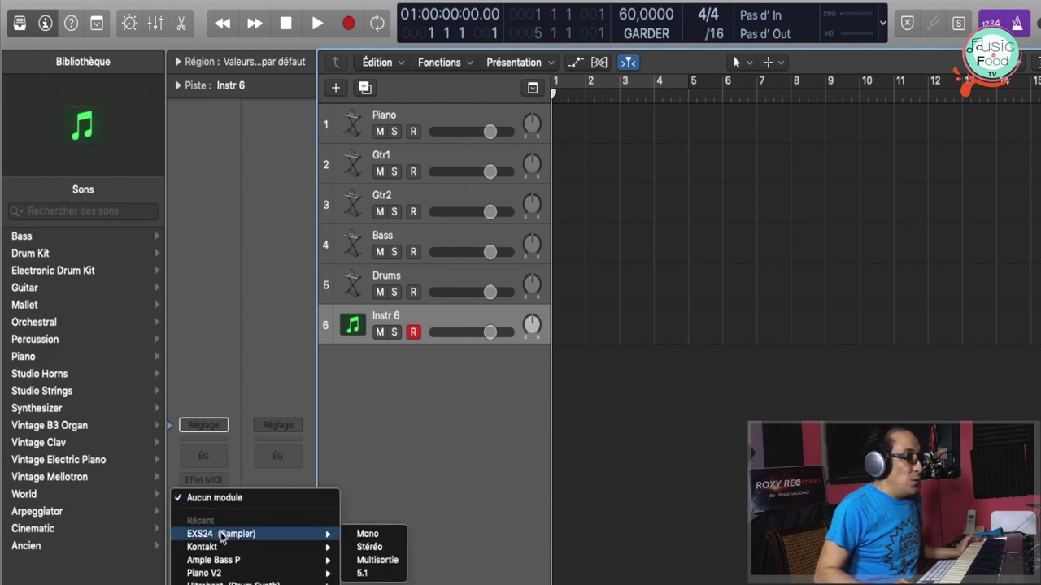
pyautogui.click(370, 548)
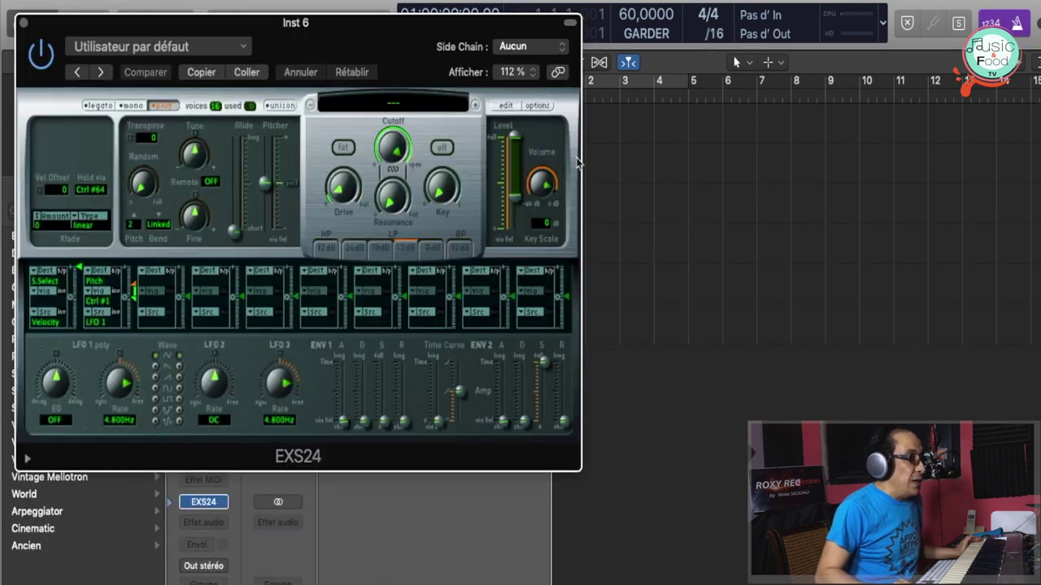
# Load the EXS Strings 2 sound from Pop Strings into the EXS24 sampler and close its window
pyautogui.click(401, 104)
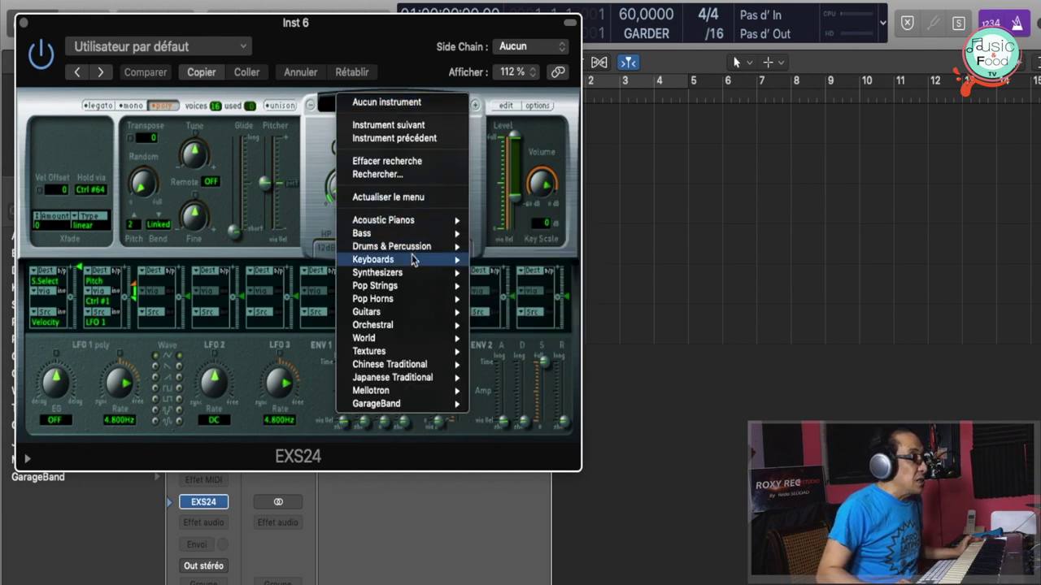
pyautogui.moveTo(405, 288)
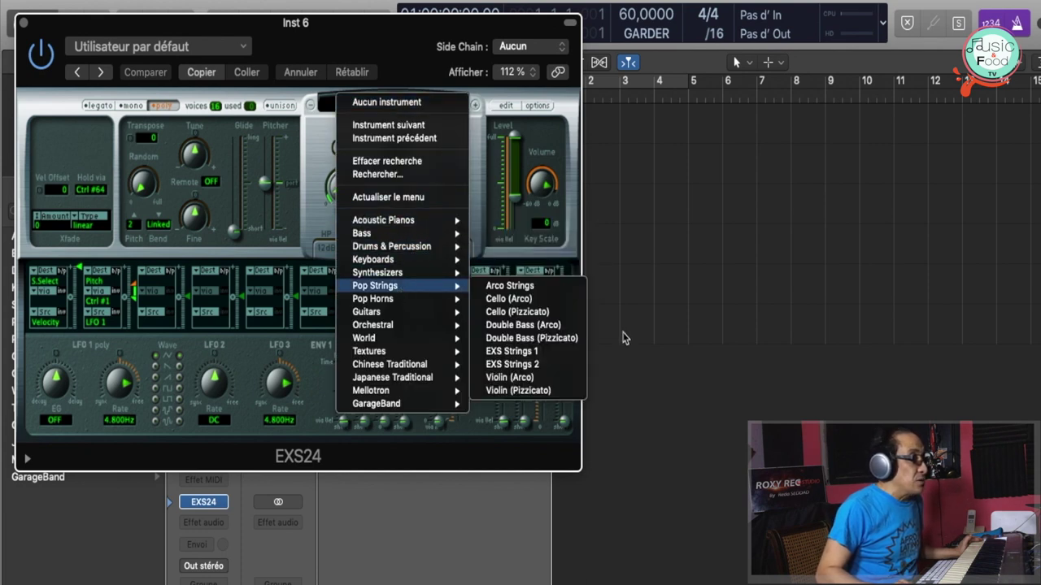
pyautogui.click(505, 369)
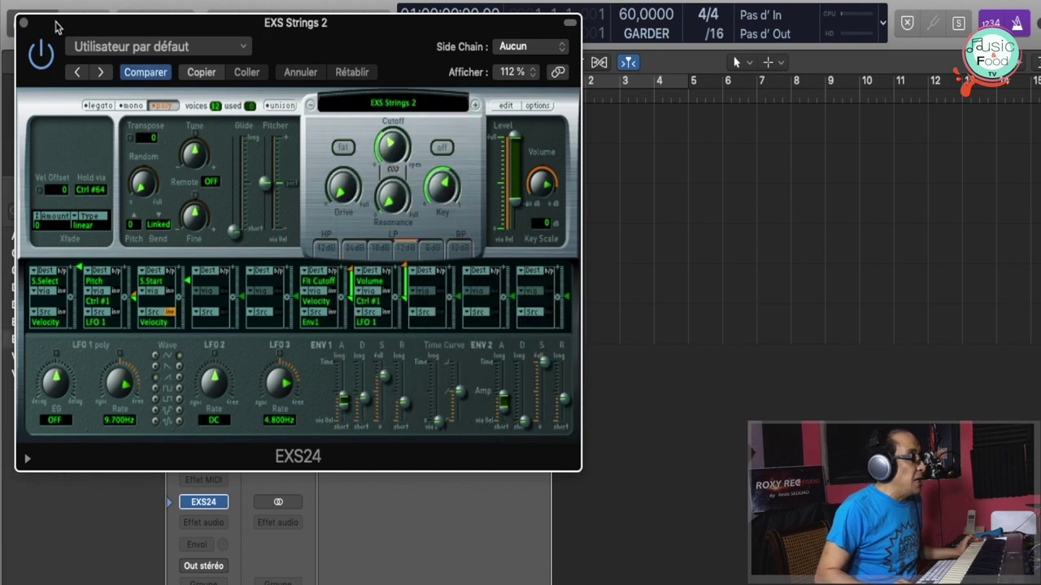
pyautogui.click(23, 24)
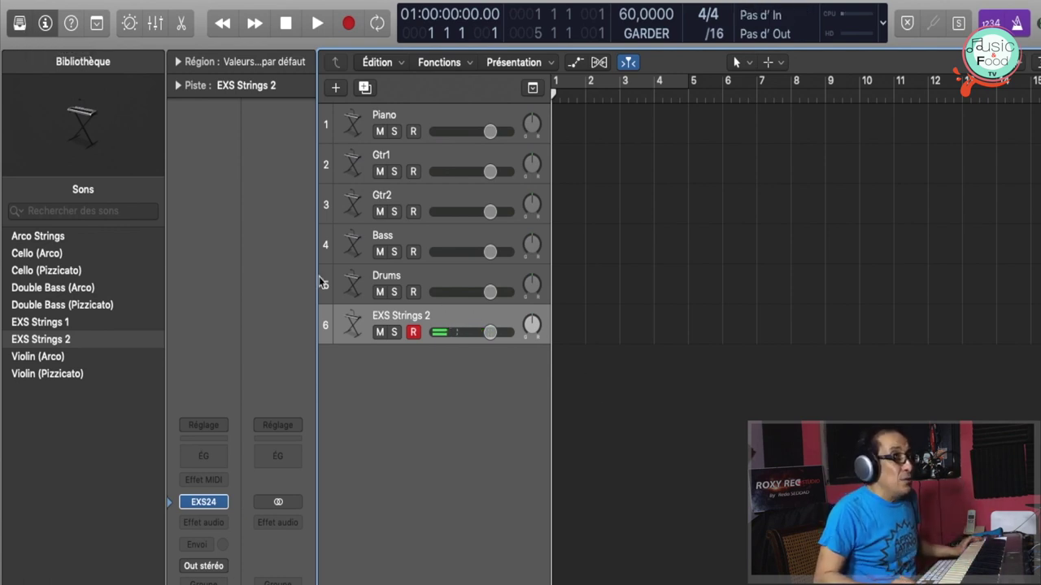
# Duplicate the EXS Strings 2 track with its settings and rename the original track as Strings 1
pyautogui.click(366, 88)
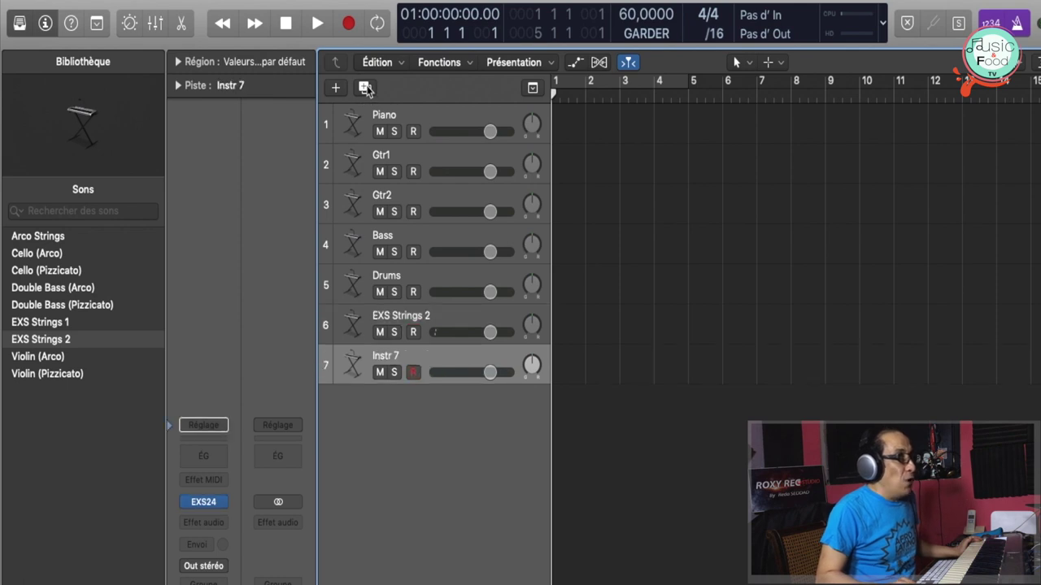
pyautogui.click(426, 316)
pyautogui.doubleClick(426, 316)
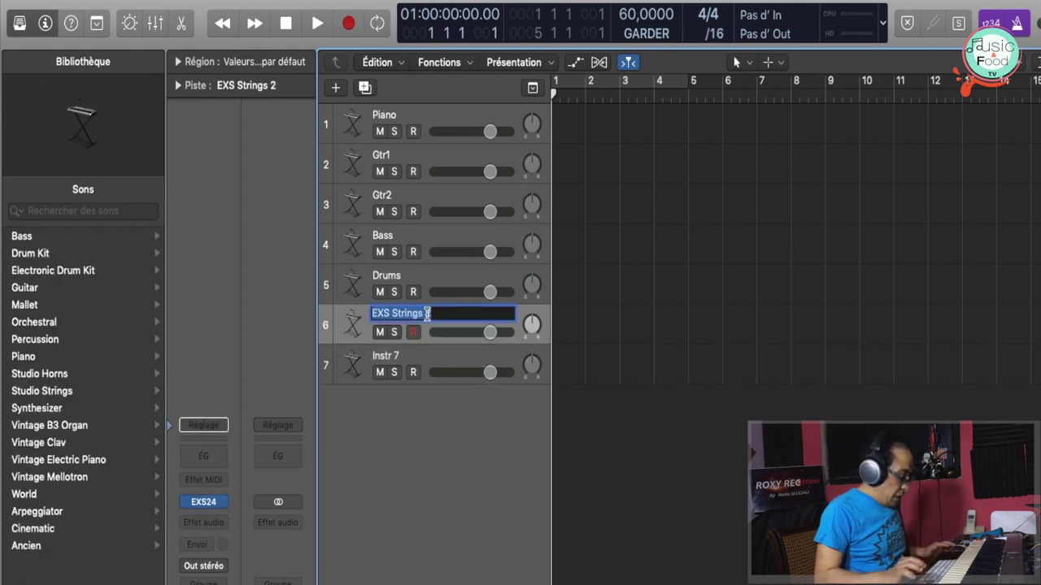
pyautogui.write('S')
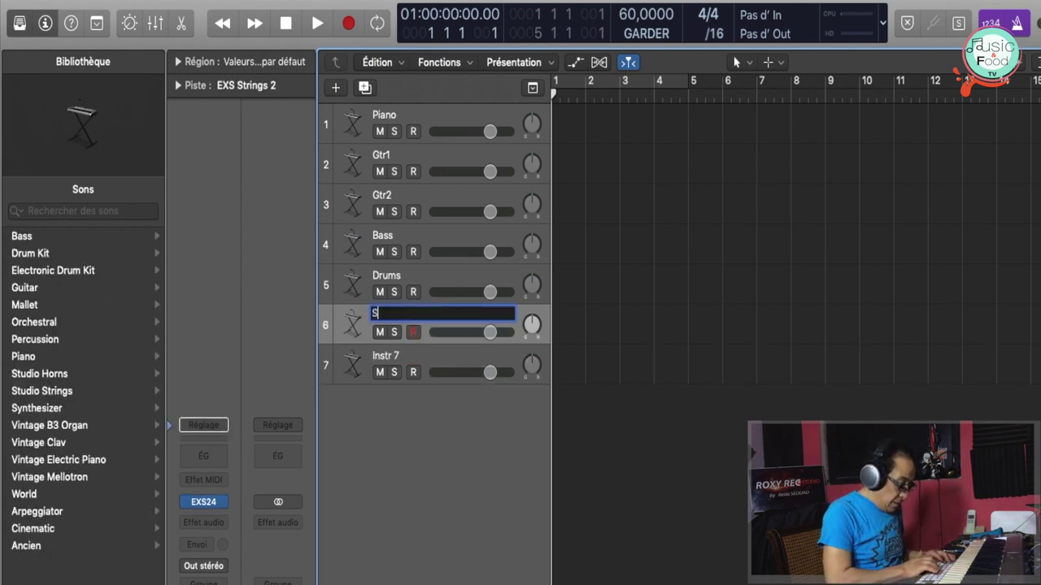
pyautogui.write('trin')
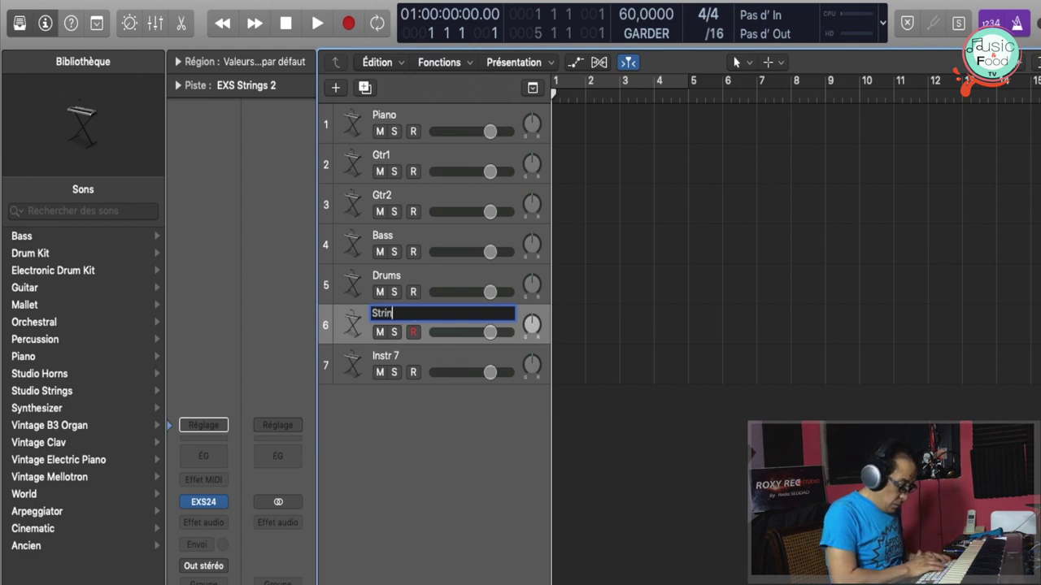
pyautogui.write('gs 1')
pyautogui.press('Return')
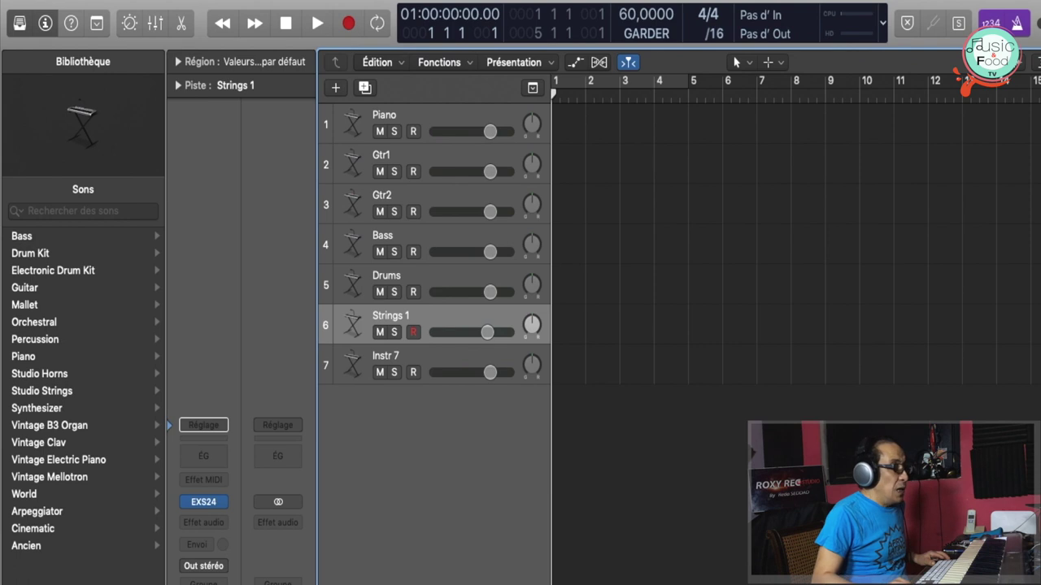
# Rename the duplicated seventh track as Strings 2
pyautogui.doubleClick(417, 350)
pyautogui.write('Strings')
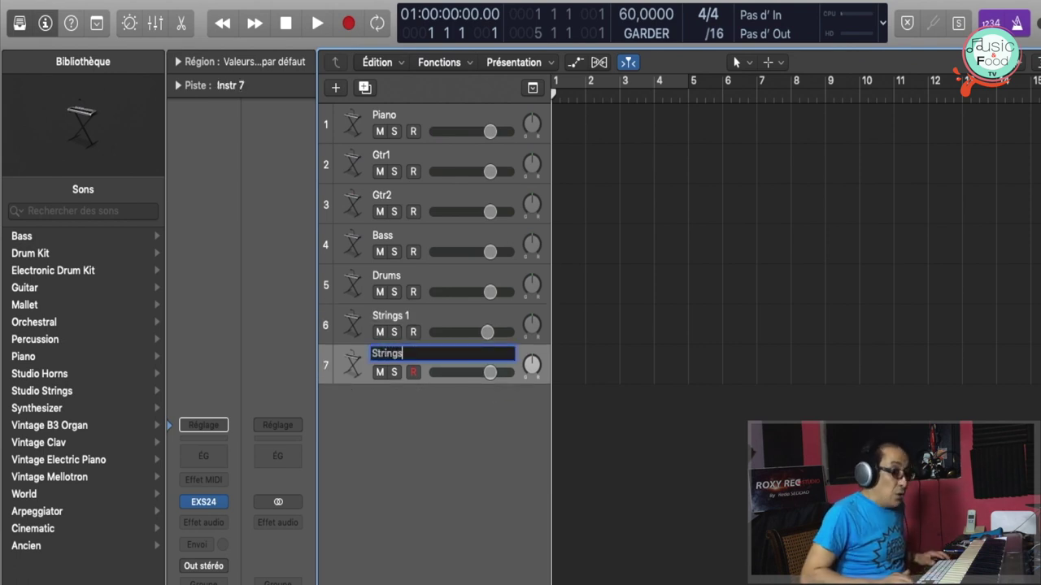
pyautogui.write(' 2')
pyautogui.press('Return')
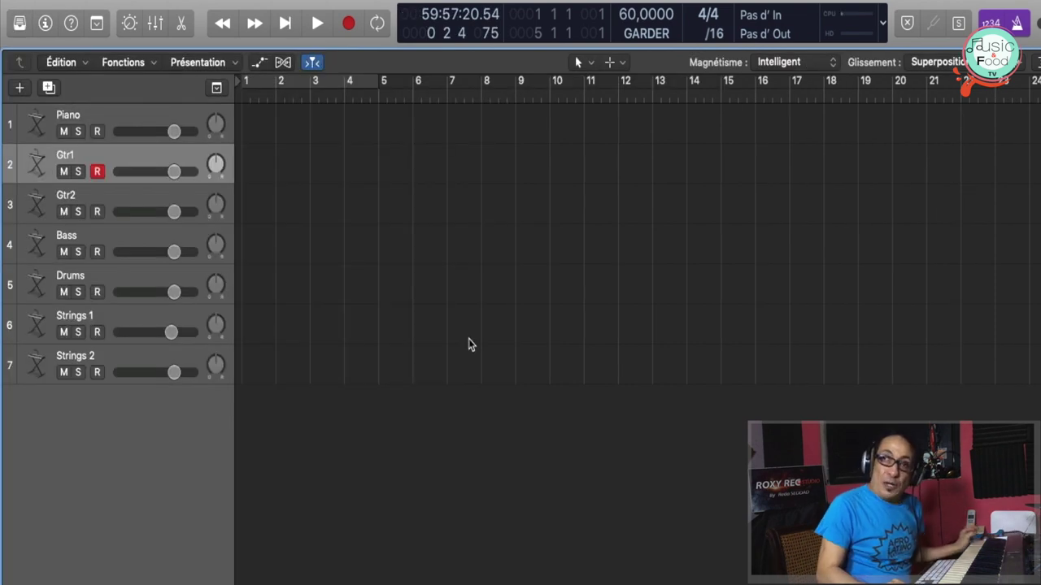
# Select the Piano track as the active track for recording
pyautogui.click(100, 116)
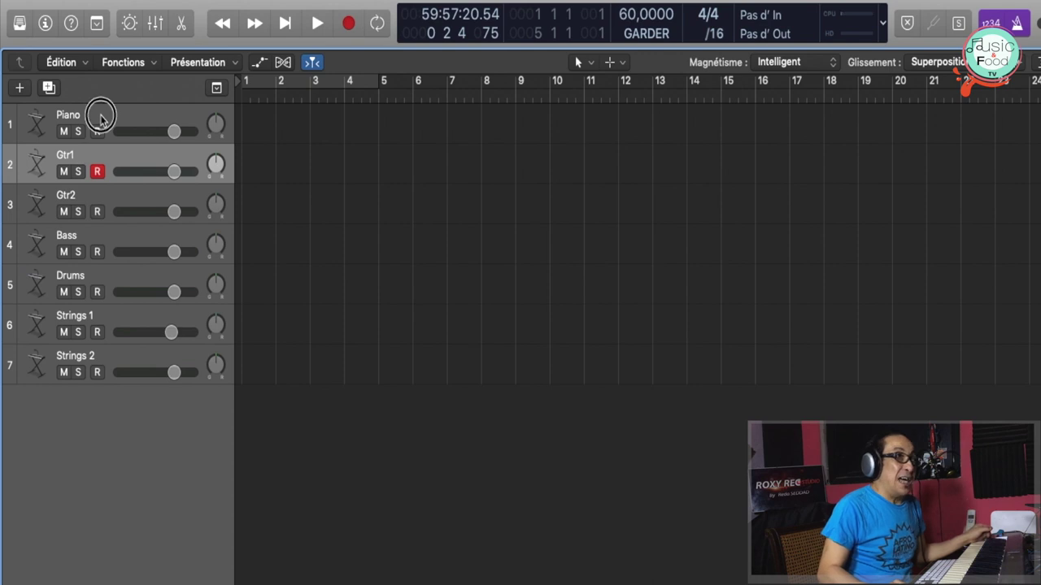
pyautogui.click(102, 164)
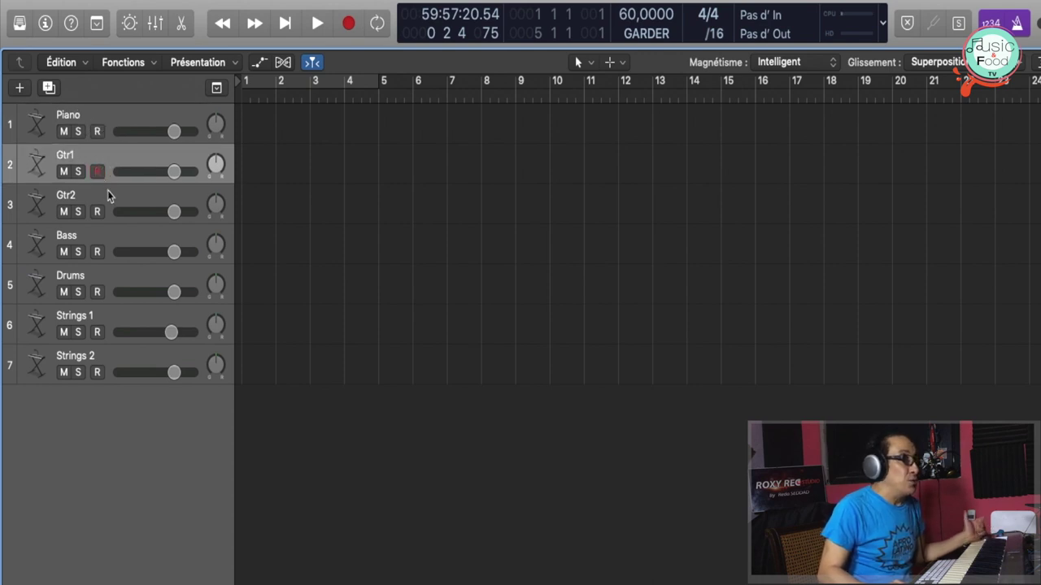
pyautogui.click(108, 195)
pyautogui.click(128, 116)
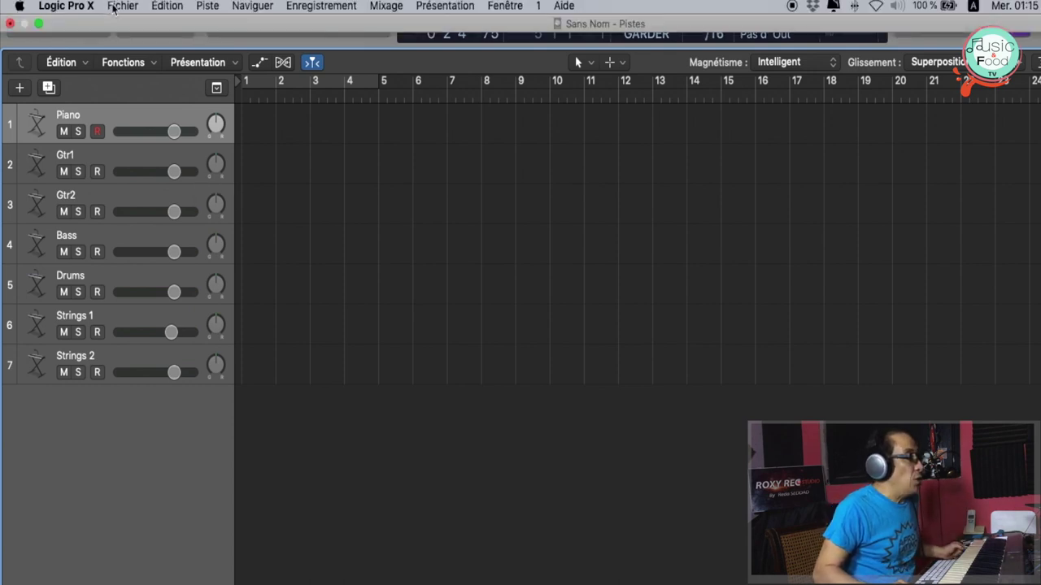
# Save the project as a package in the Logic folder under a new name beginning with "Much Nee"
pyautogui.click(114, 7)
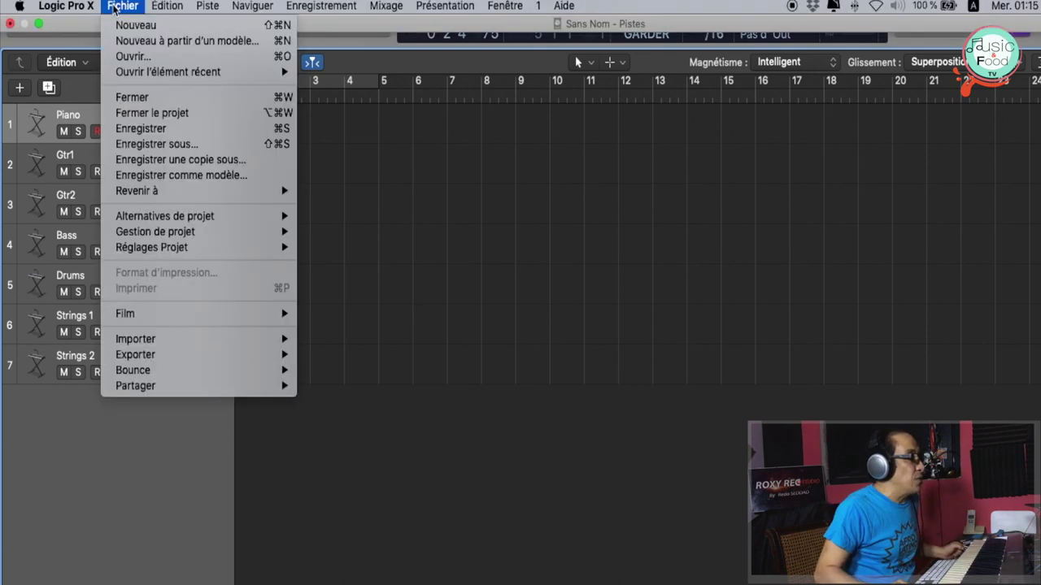
pyautogui.click(167, 145)
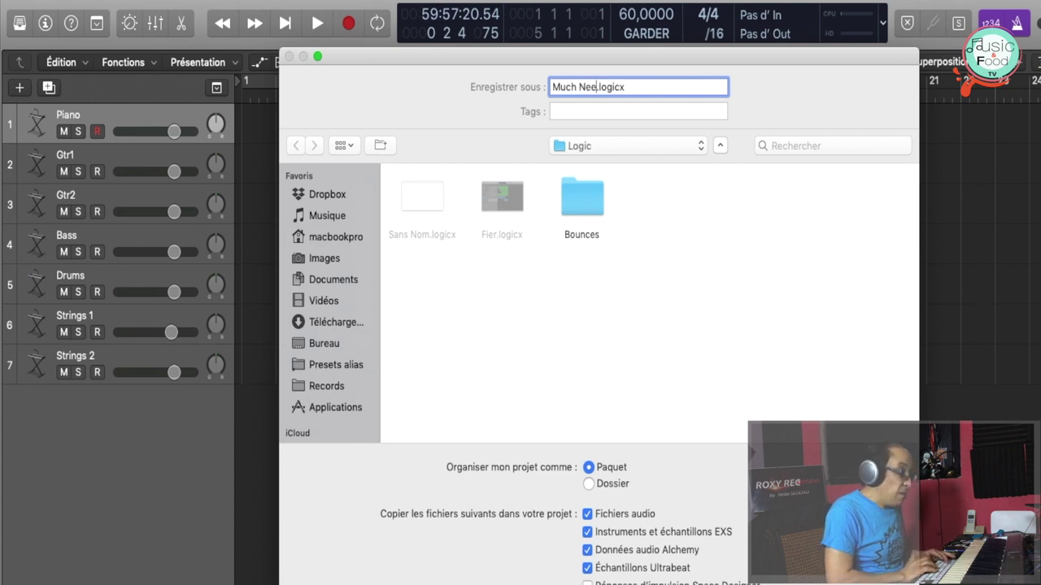
pyautogui.press('Return')
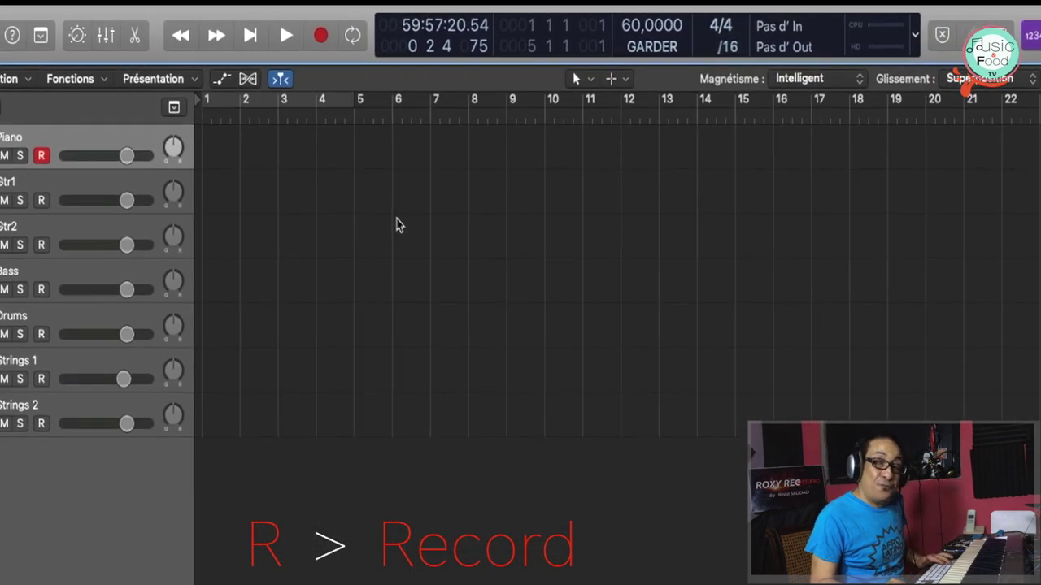
# Record the piano part on the Piano track in two takes: the intro from bar 1 to bar 5, and the rest through about bar 39
pyautogui.press('r')
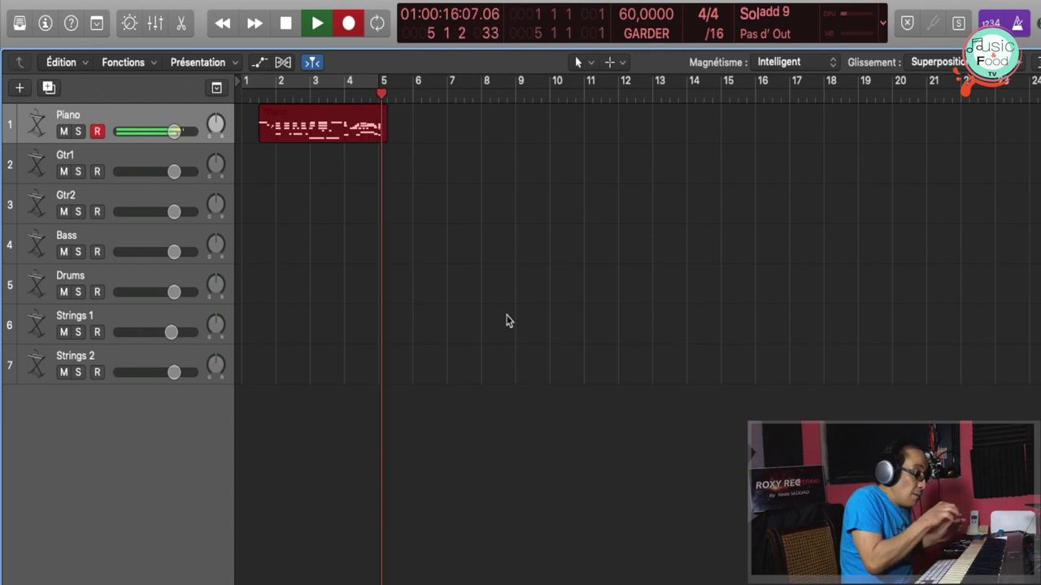
pyautogui.press('space')
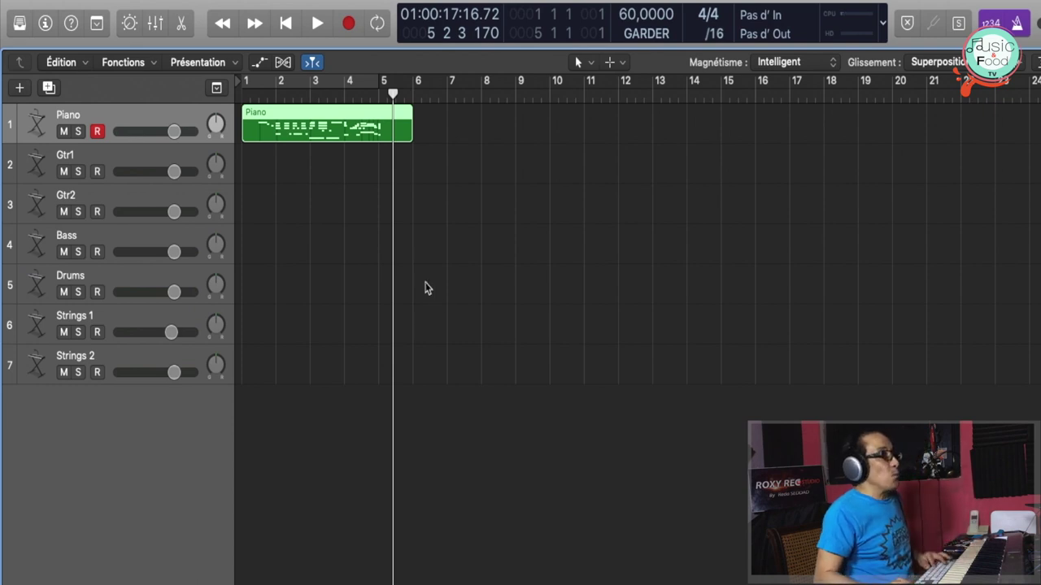
pyautogui.click(339, 95)
pyautogui.press('space')
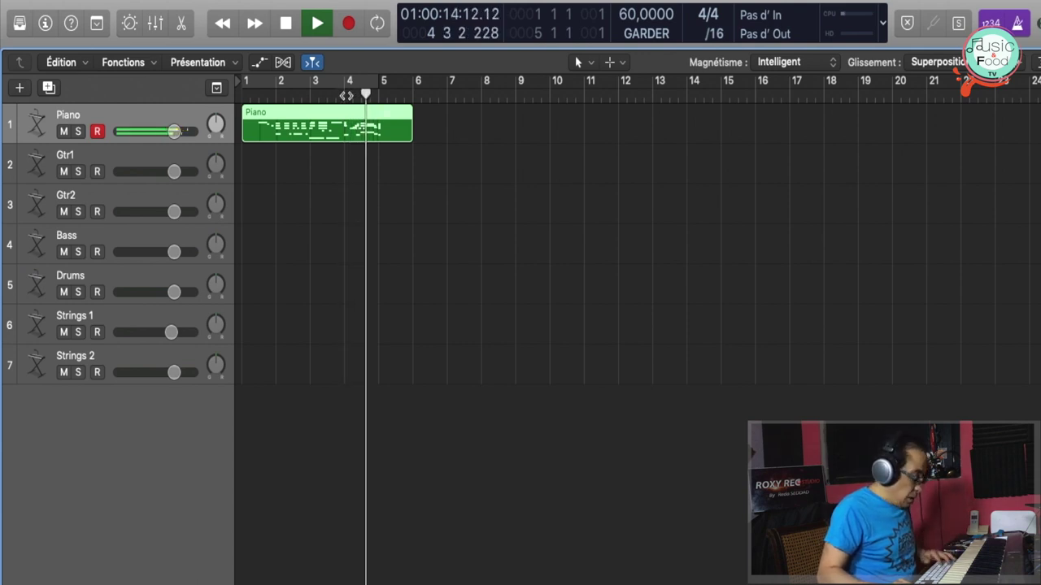
pyautogui.press('r')
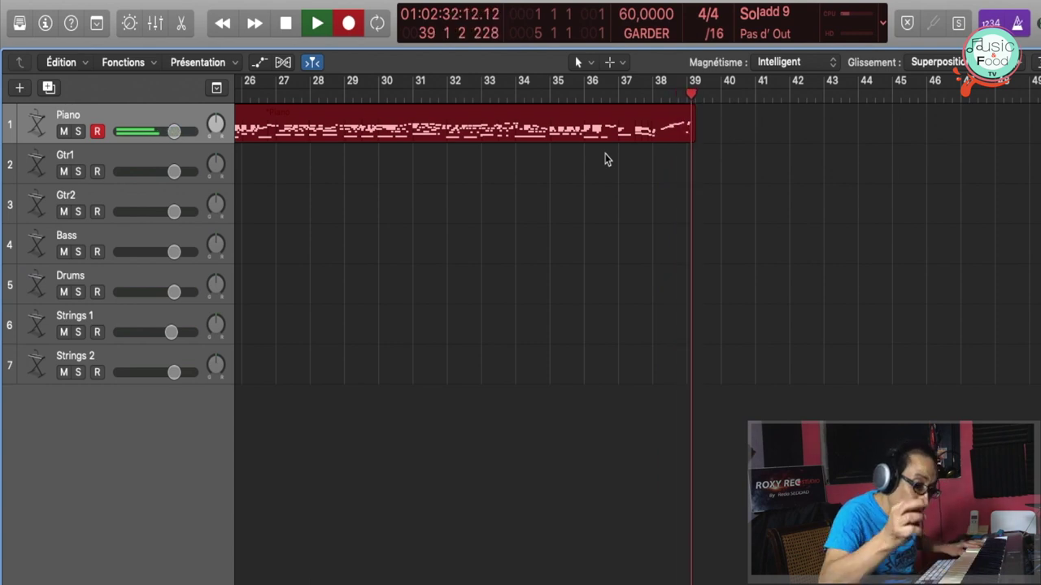
pyautogui.press('space')
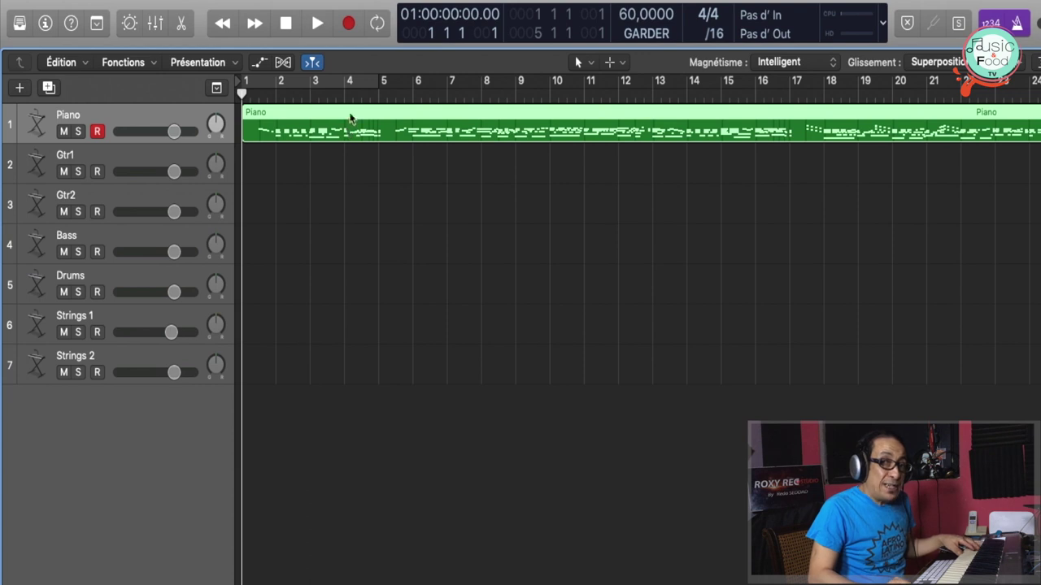
# Open the Piano region in a separate Piano Roll window and expand that window to full screen
pyautogui.click(505, 6)
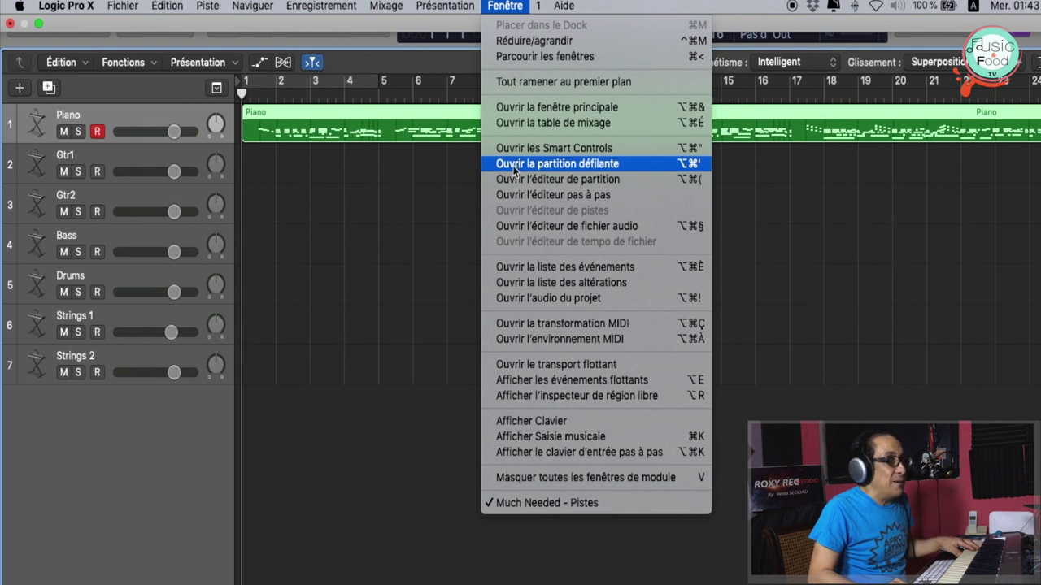
pyautogui.click(588, 172)
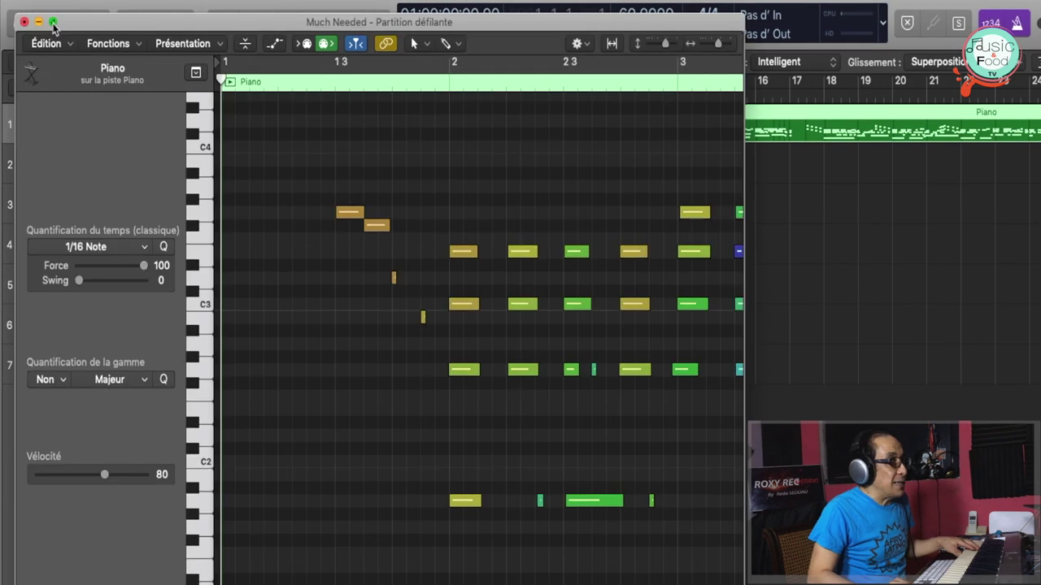
pyautogui.click(51, 17)
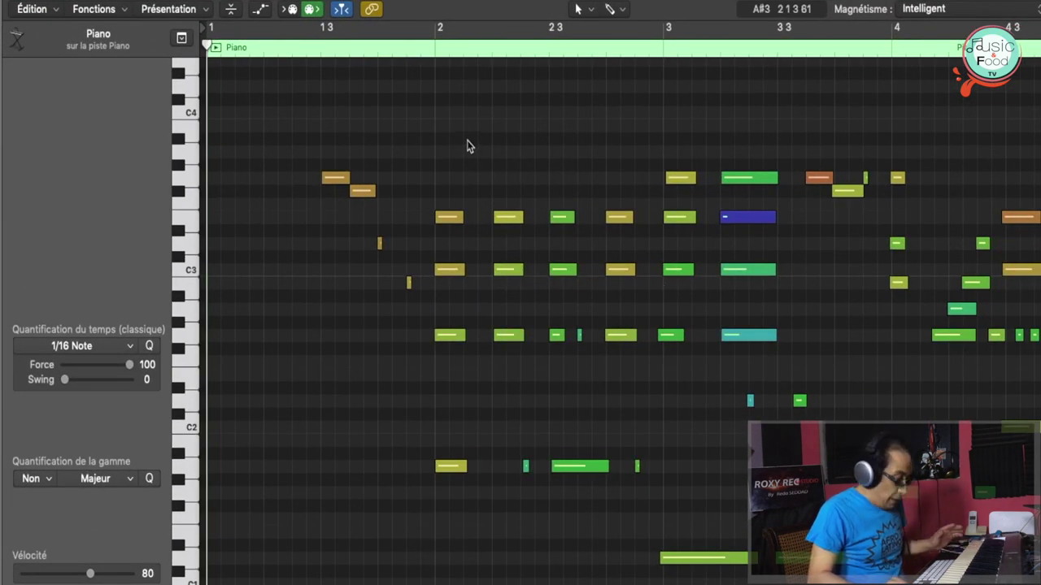
# Quantize all notes of the Piano region to 1/16 Note and close the Piano Roll window
pyautogui.press('super+Left')
pyautogui.press('super+Left')
pyautogui.press('super+Left')
pyautogui.press('super+Left')
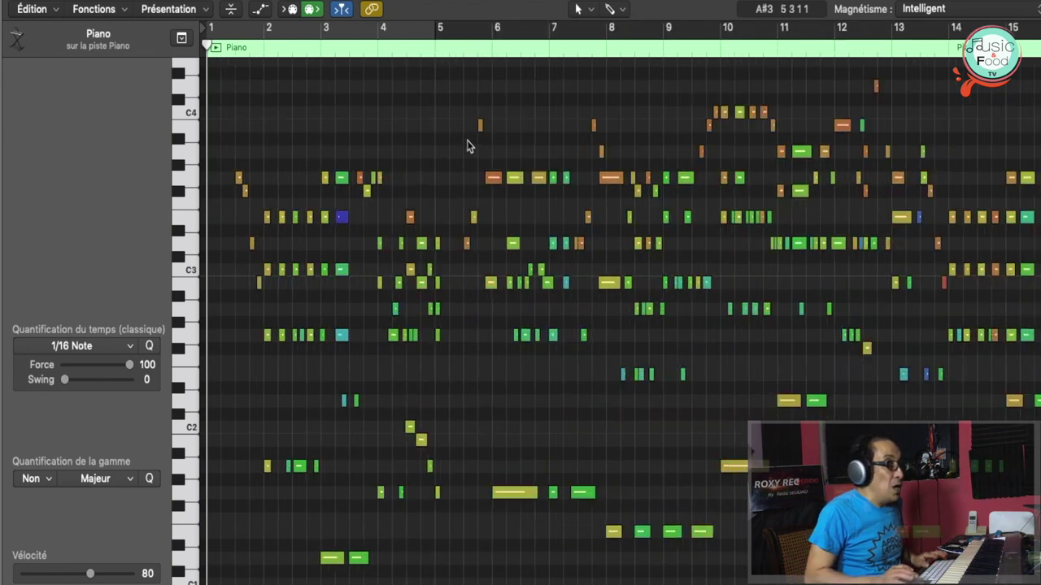
pyautogui.press('super+Left')
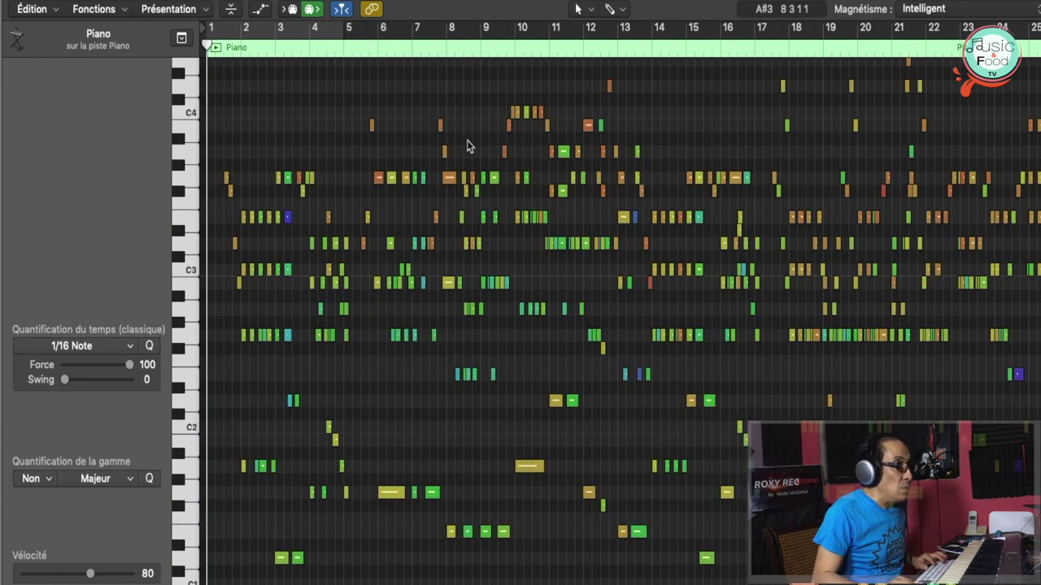
pyautogui.press('super+Right')
pyautogui.press('super+Right')
pyautogui.press('super+Right')
pyautogui.press('super+Right')
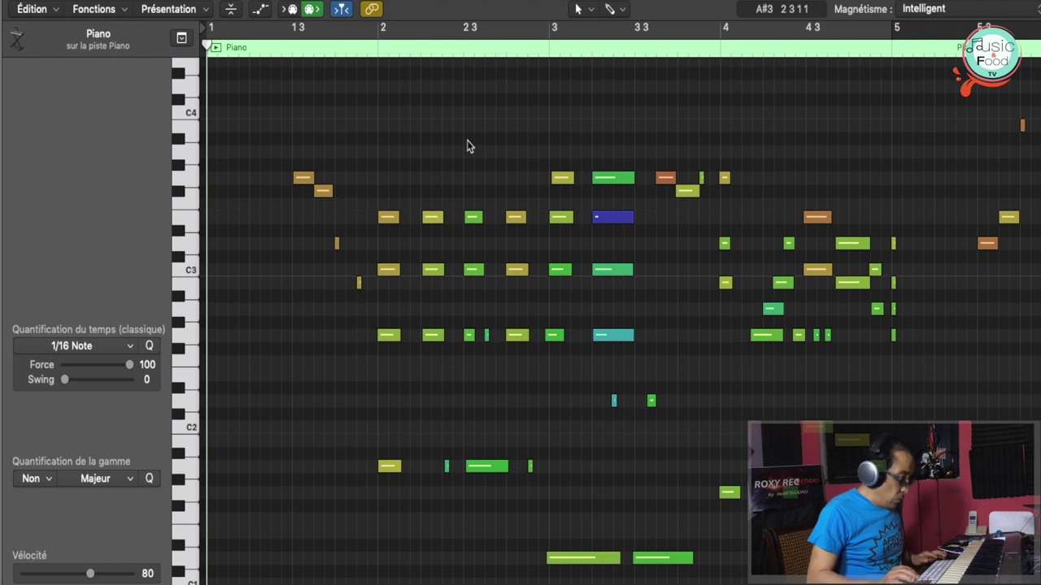
pyautogui.press('super+a')
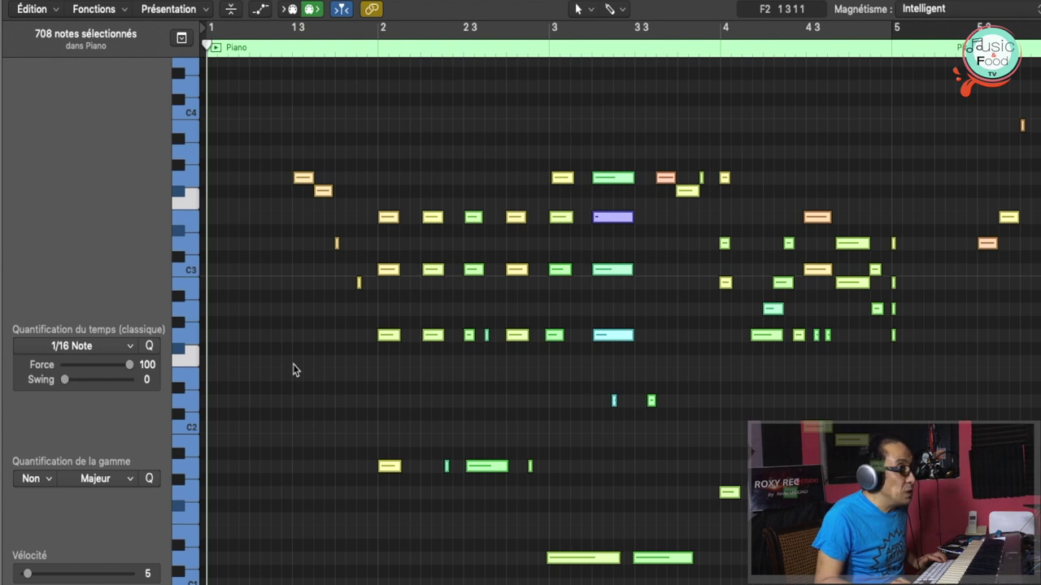
pyautogui.press('q')
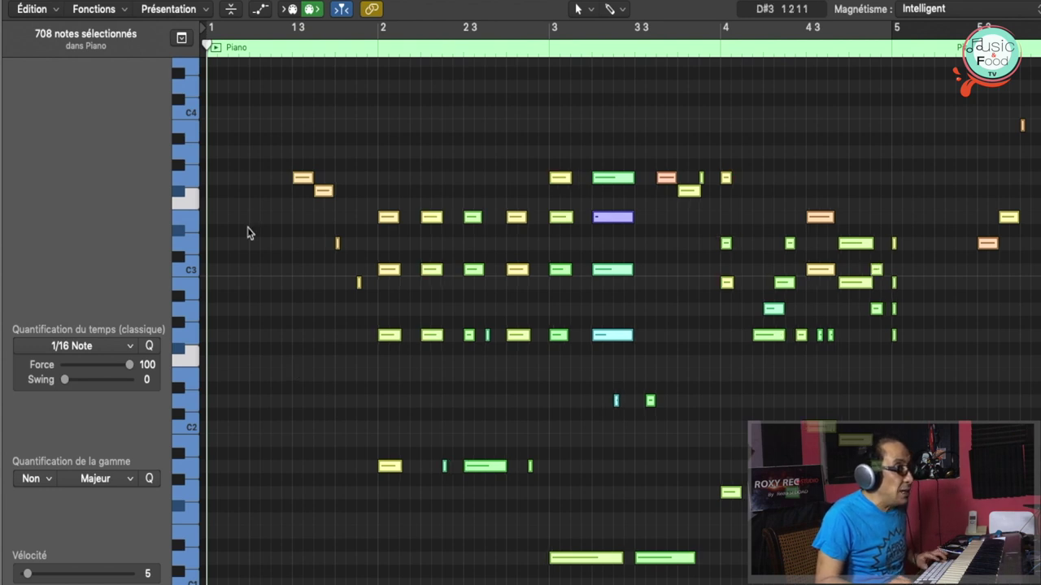
pyautogui.click(280, 48)
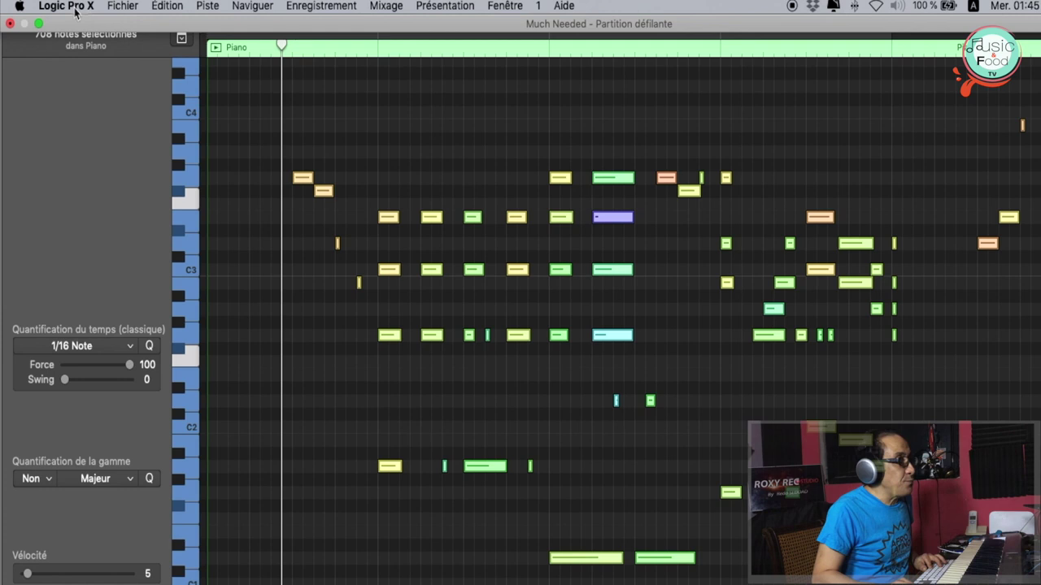
pyautogui.click(10, 22)
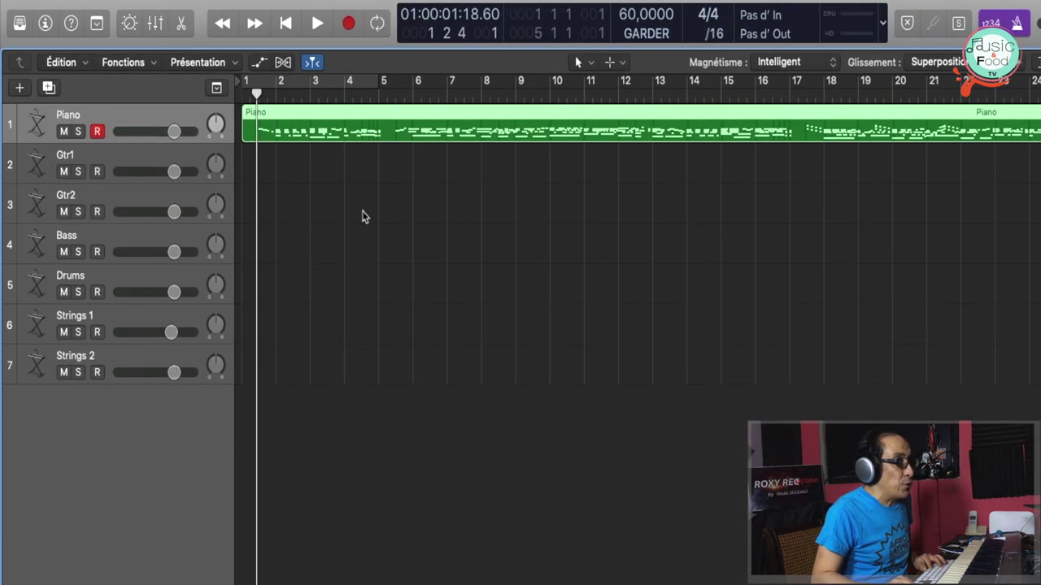
# Record the first guitar part on the Gtr1 track from the start of the project to about bar 40
pyautogui.click(135, 161)
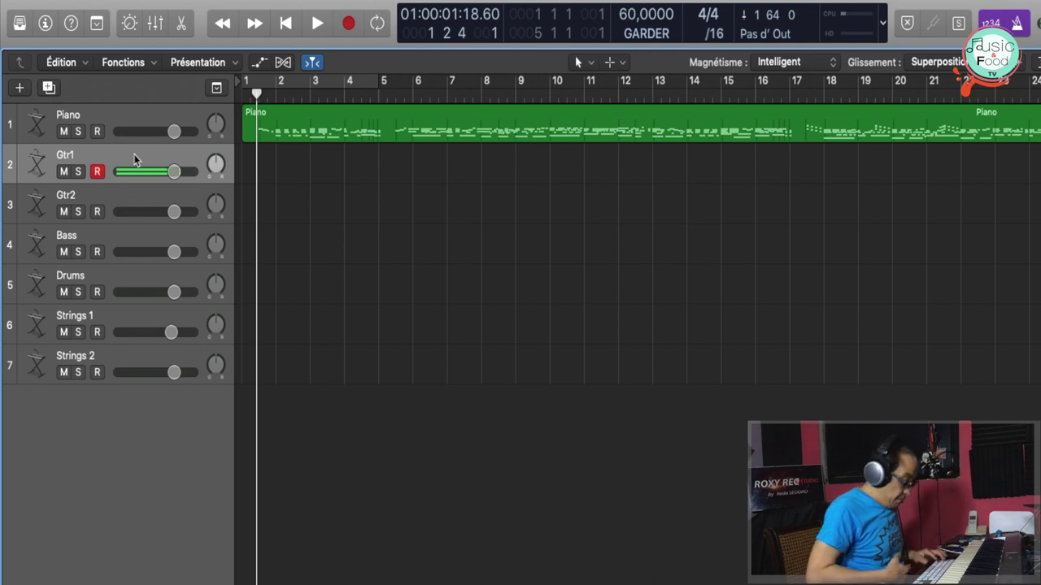
pyautogui.press('Return')
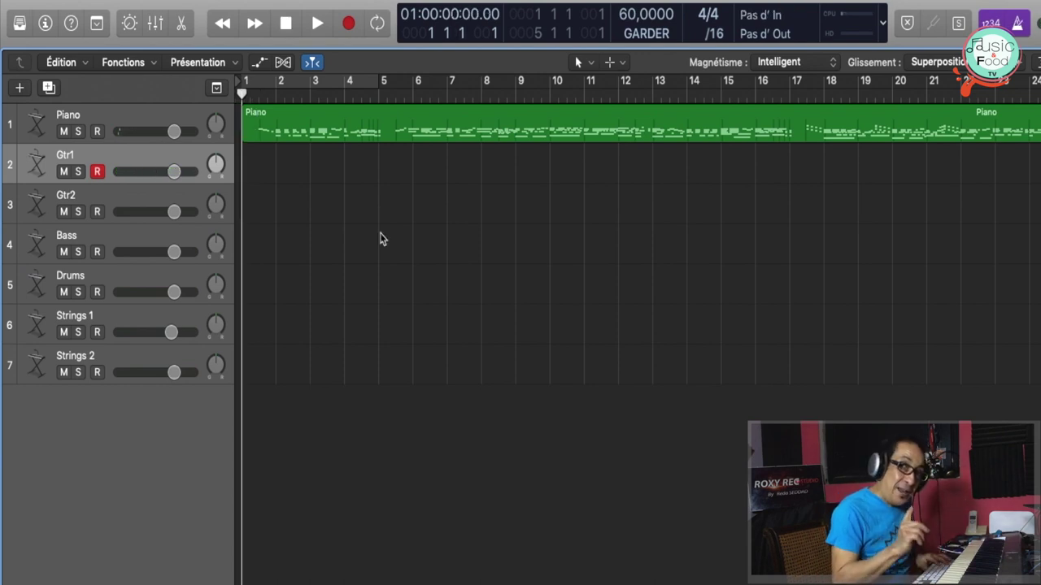
pyautogui.press('r')
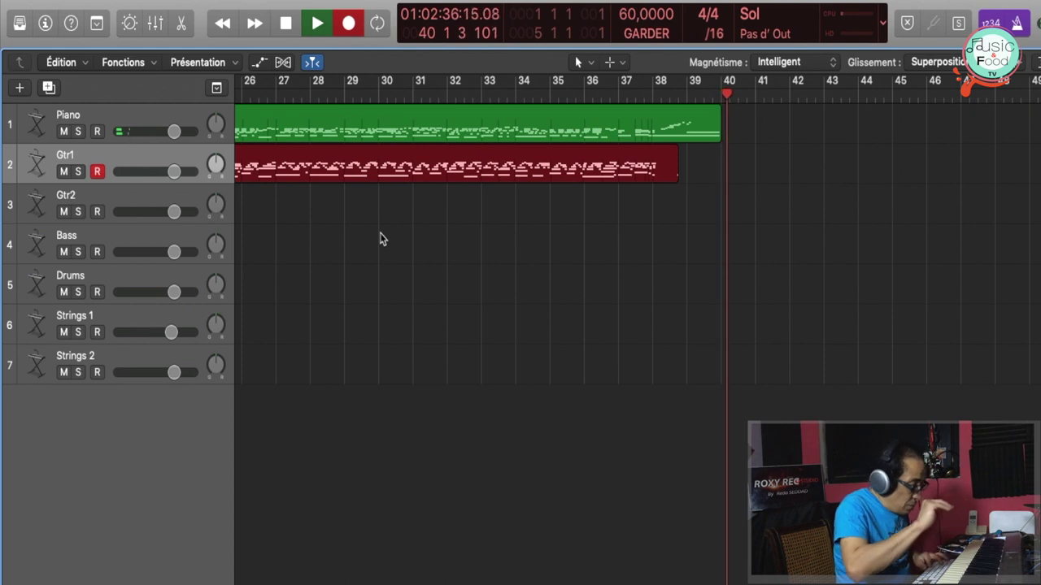
pyautogui.press('space')
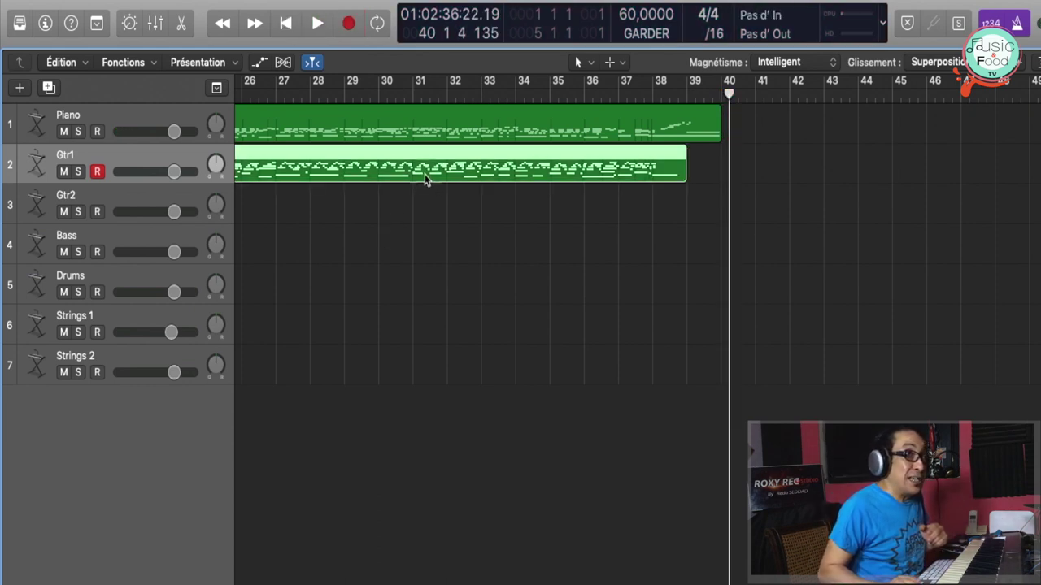
# Quantize all Gtr1 notes to 1/16 Note in the Piano Roll below the tracks and hide the editor
pyautogui.moveTo(402, 583); pyautogui.dragTo(428, 142)
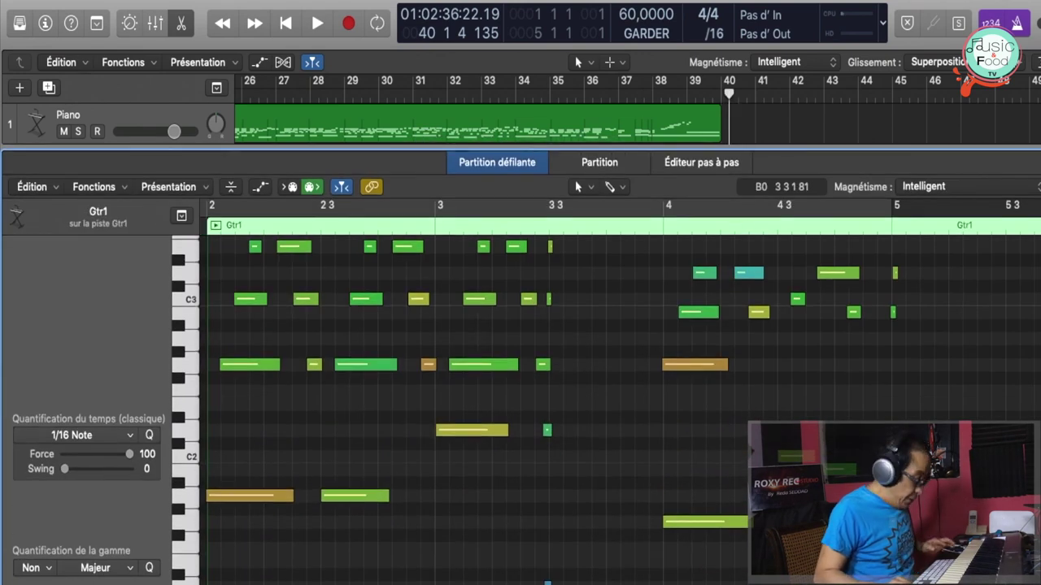
pyautogui.press('super+a')
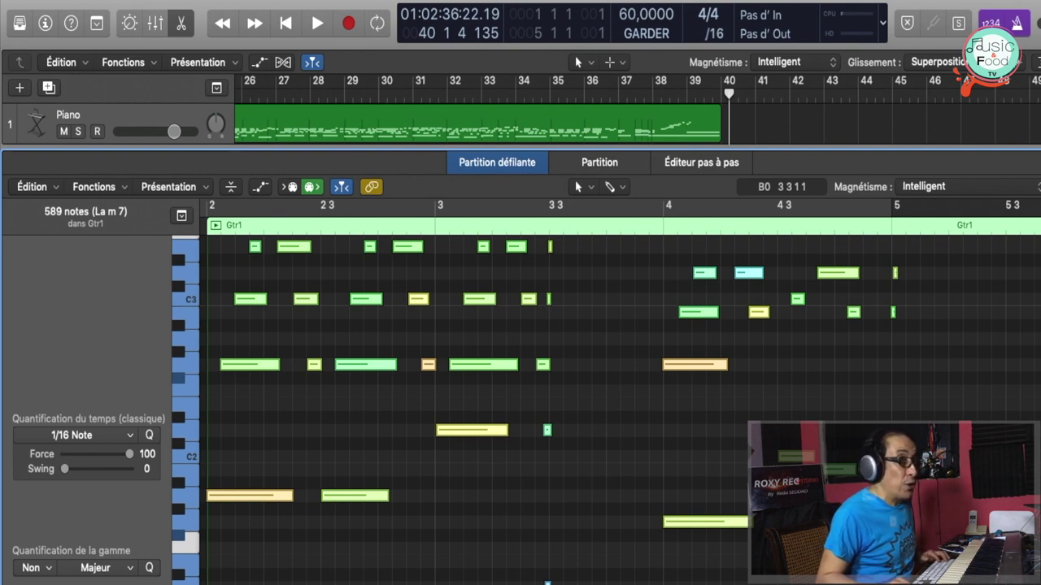
pyautogui.press('q')
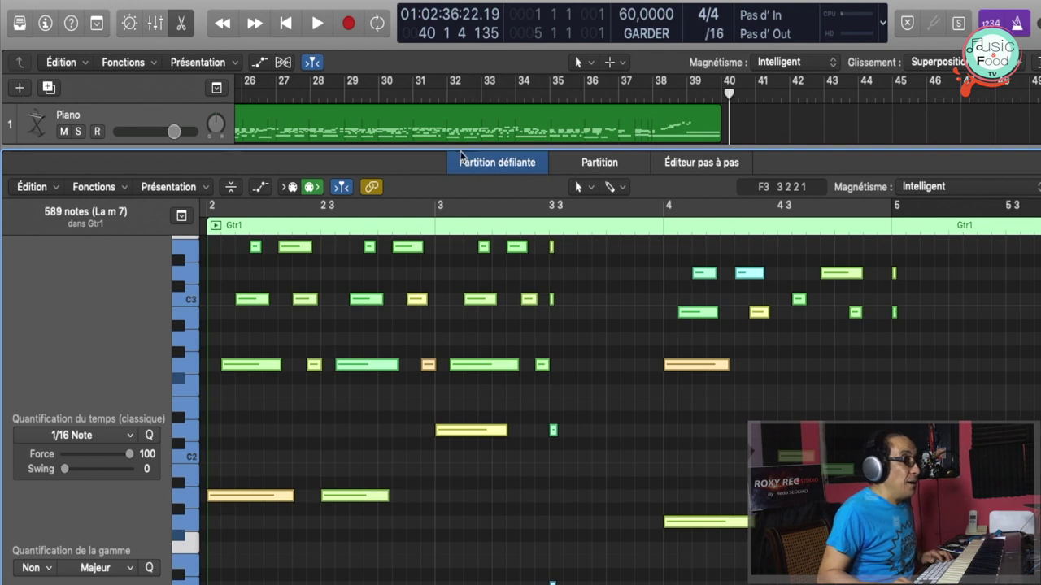
pyautogui.moveTo(458, 149); pyautogui.dragTo(459, 581)
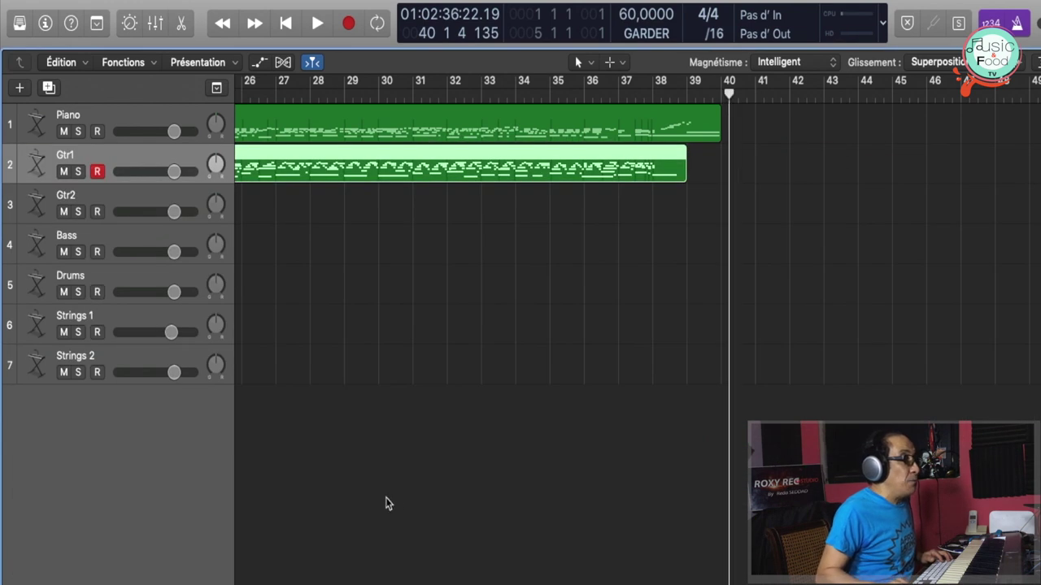
# Record the second guitar part on the Gtr2 track from the start of the project to about bar 39
pyautogui.click(126, 194)
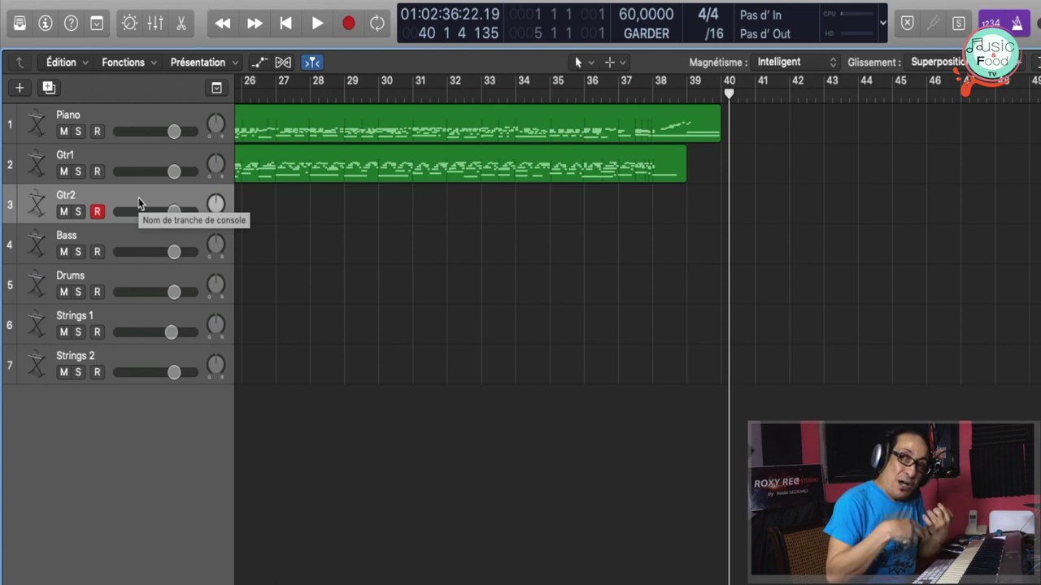
pyautogui.press('Return')
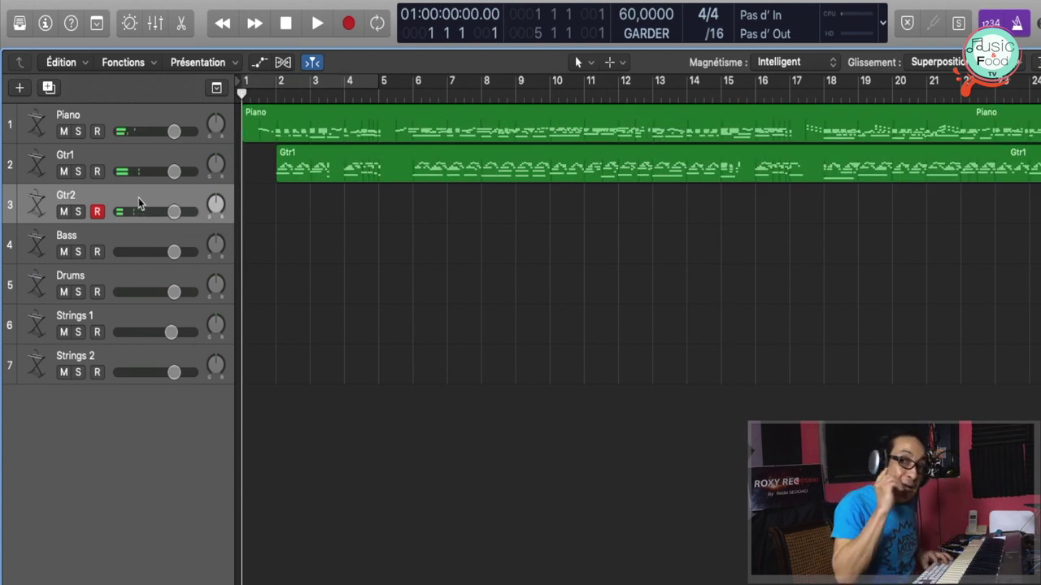
pyautogui.press('r')
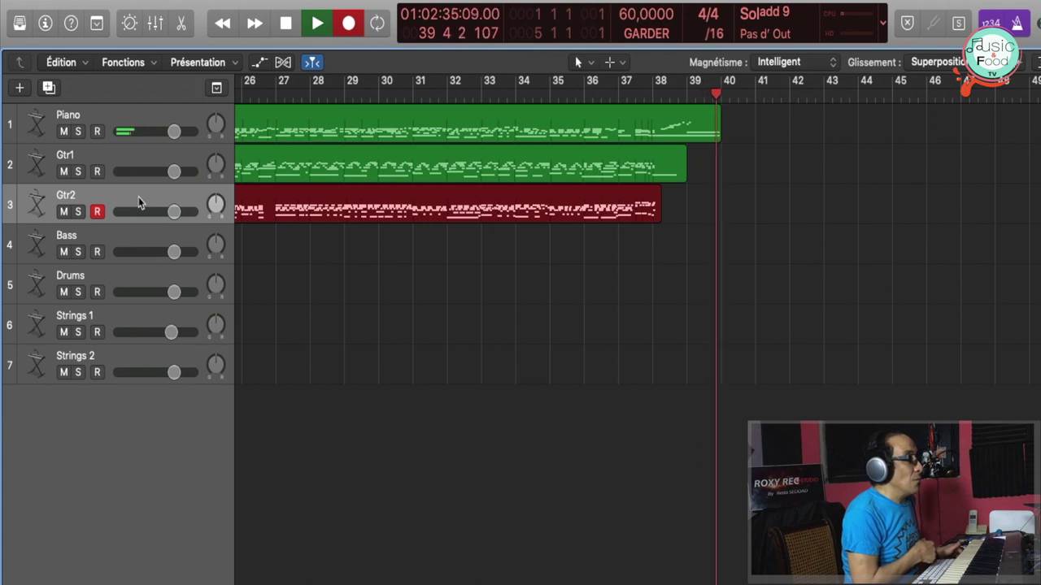
pyautogui.press('space')
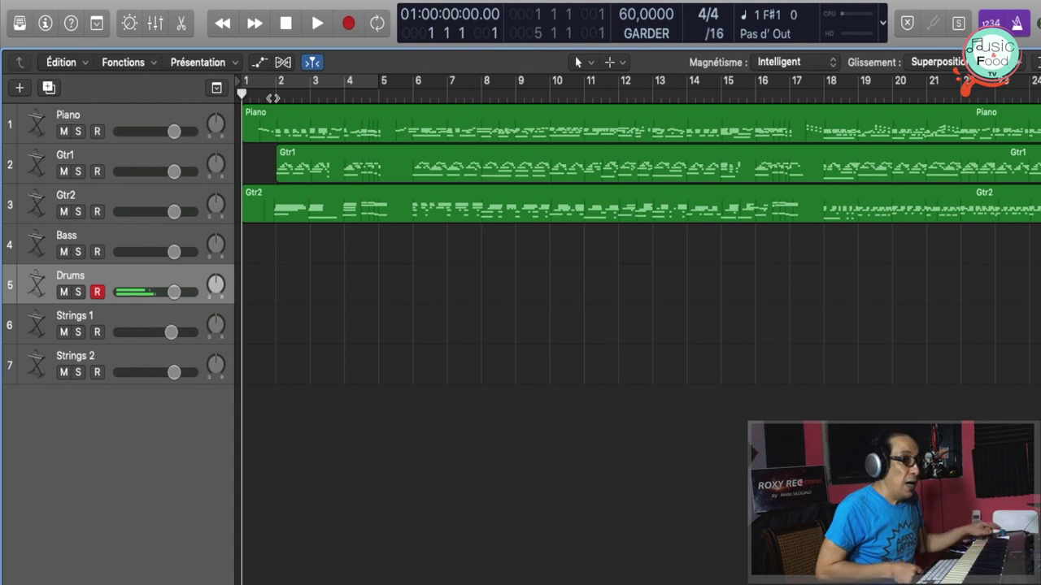
# Record the intro from bar 1 to about bar 5 and a short groove from bar 6 on the Drums track
pyautogui.press('r')
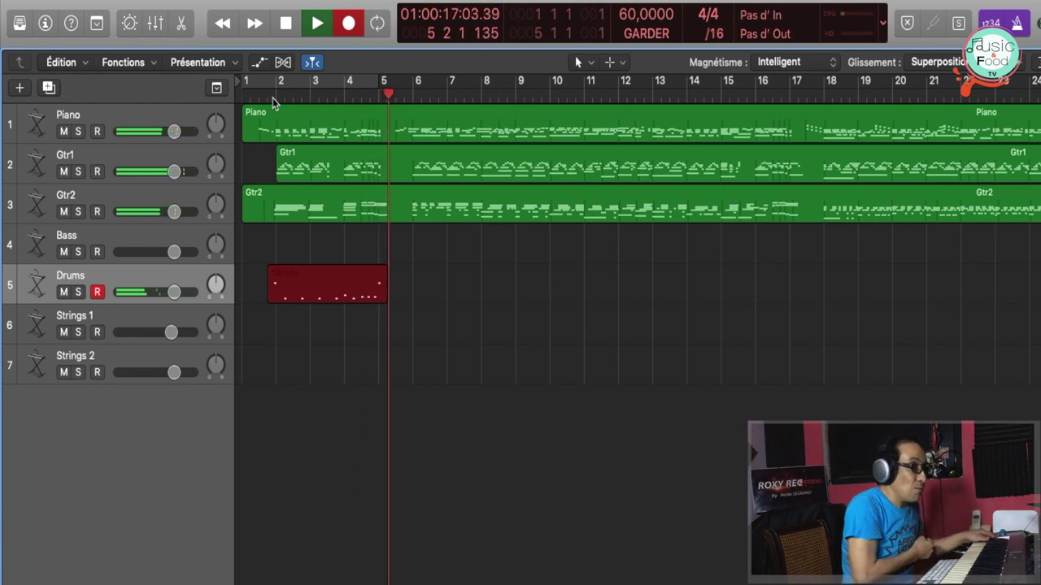
pyautogui.press('space')
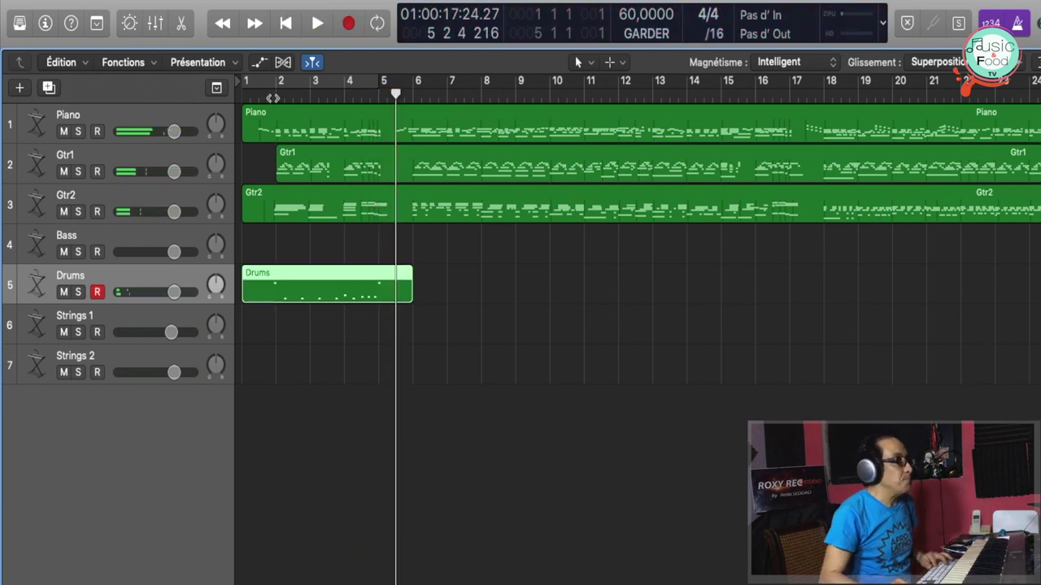
pyautogui.click(410, 96)
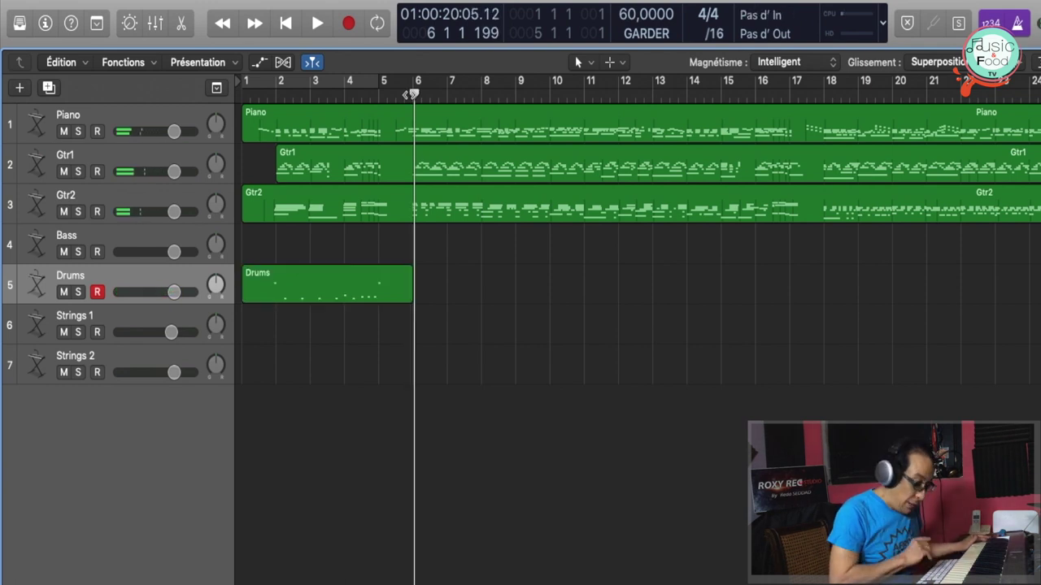
pyautogui.press('r')
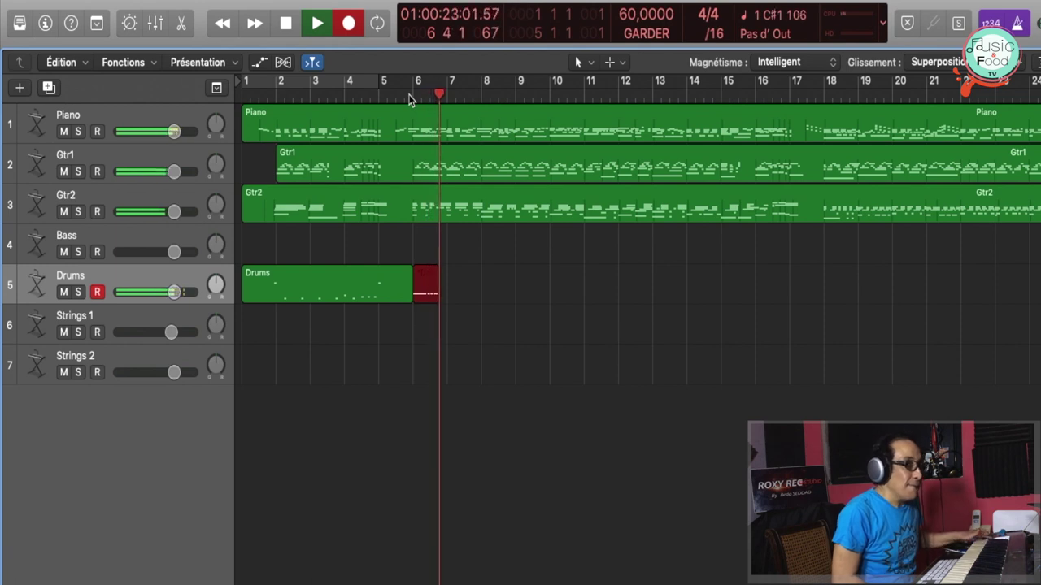
pyautogui.press('space')
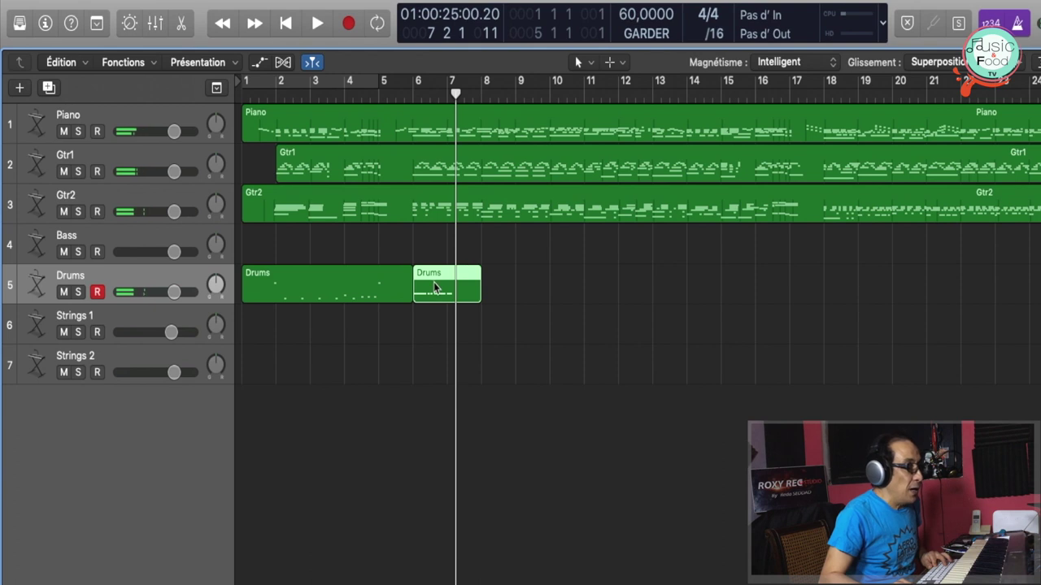
# Shorten the second Drums region to one bar, ending at bar 7, and quantize its notes to 1/16 Note
pyautogui.moveTo(477, 293); pyautogui.dragTo(442, 294)
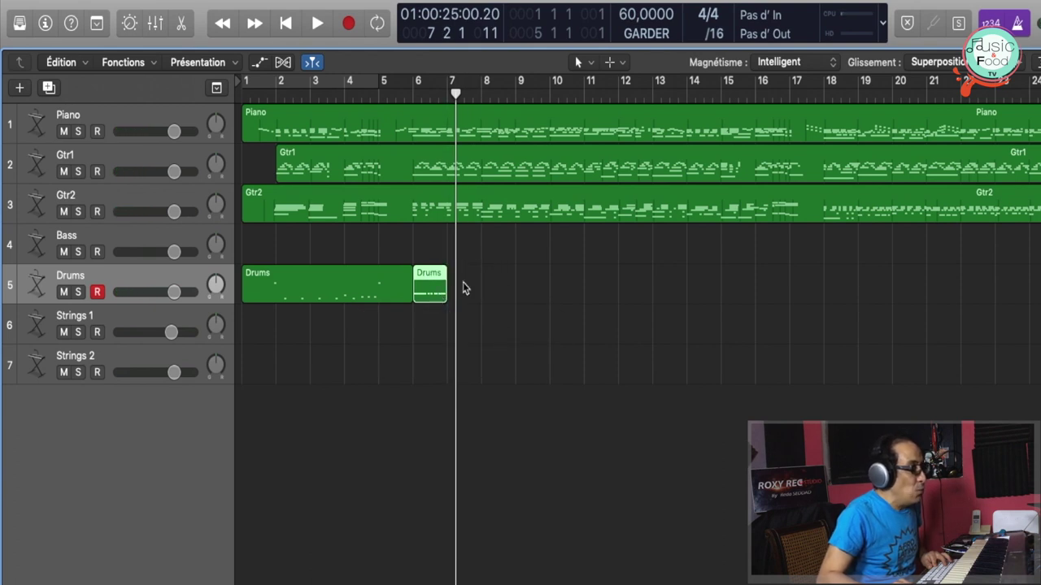
pyautogui.doubleClick(423, 281)
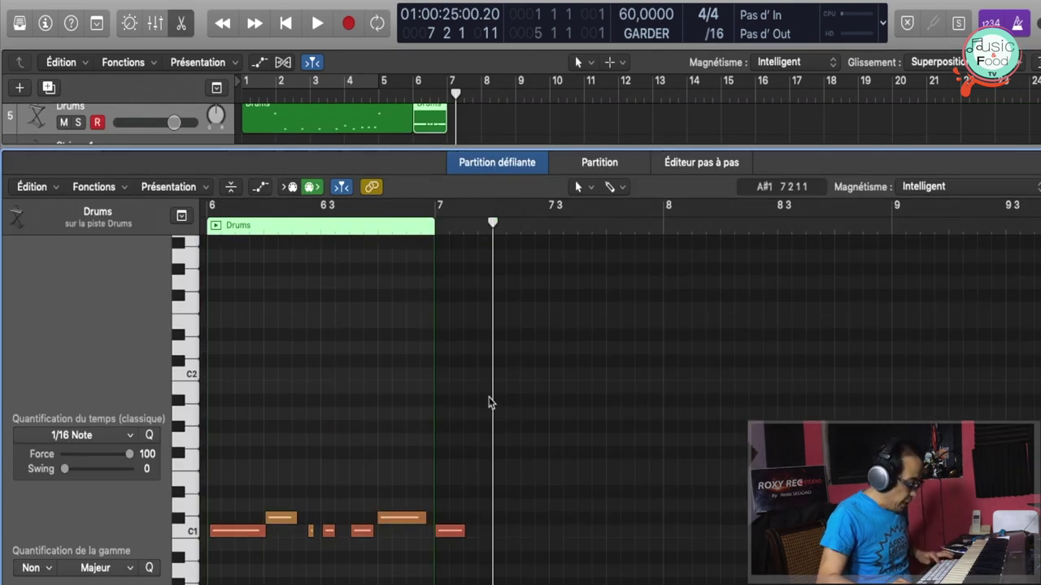
pyautogui.press('super+a')
pyautogui.press('q')
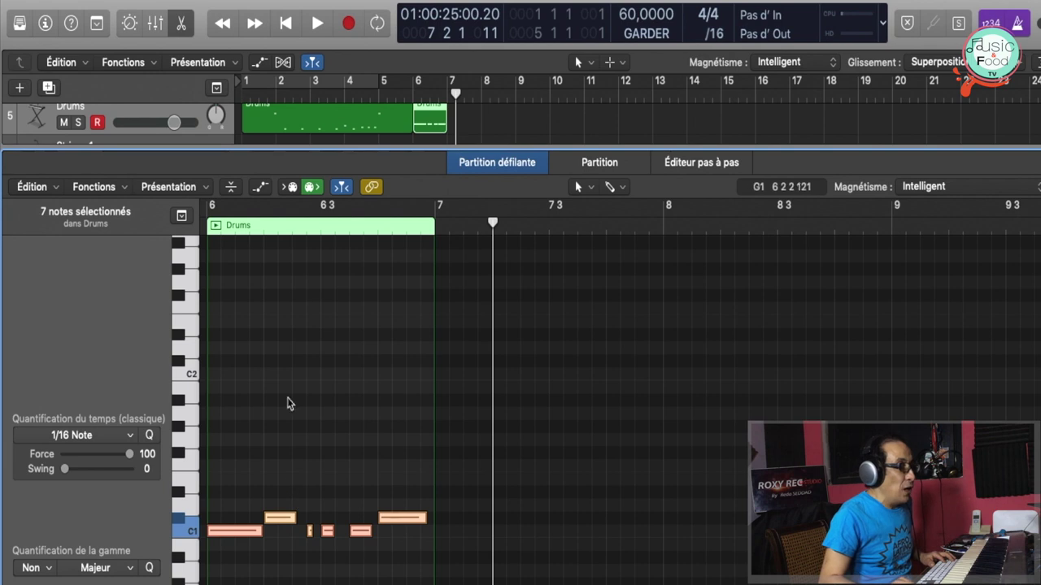
# Paste seven copies of the one-bar Drums groove and move them together so they start at bar 7
pyautogui.press('e')
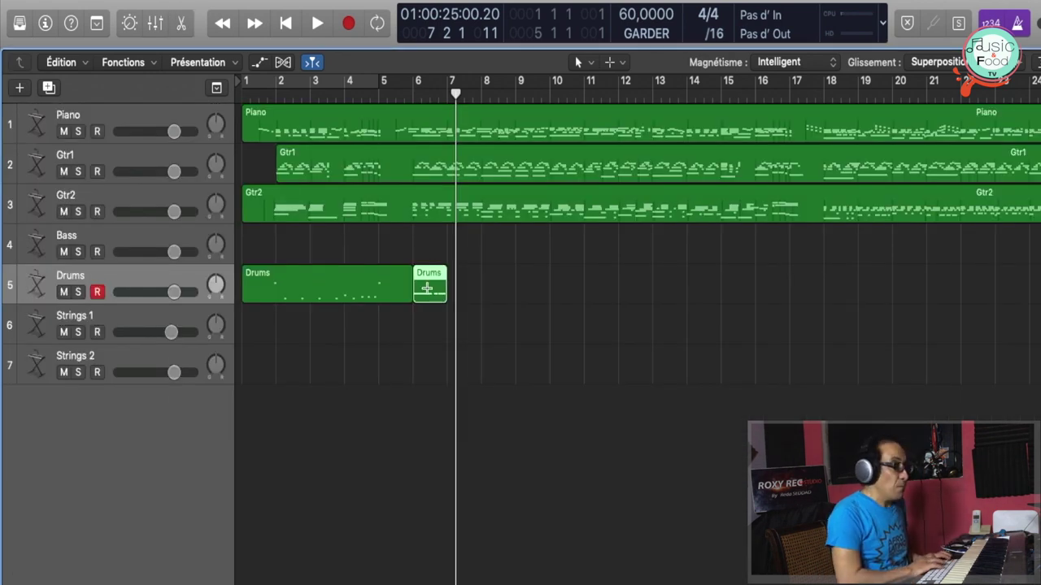
pyautogui.press('super+v')
pyautogui.press('super+v')
pyautogui.press('super+v')
pyautogui.press('super+v')
pyautogui.press('super+v')
pyautogui.press('super+v')
pyautogui.press('super+v')
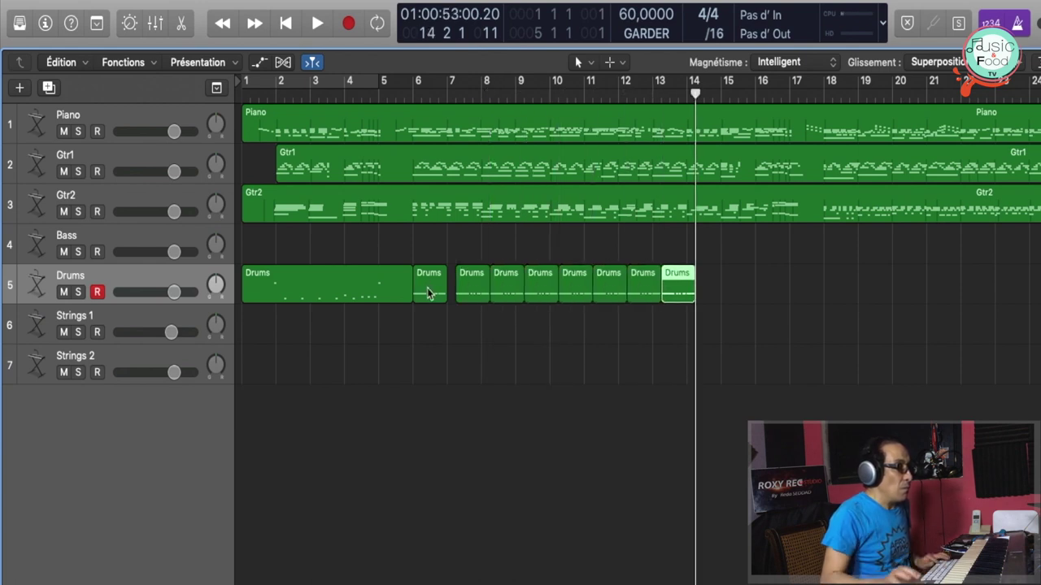
pyautogui.moveTo(681, 364); pyautogui.dragTo(692, 304)
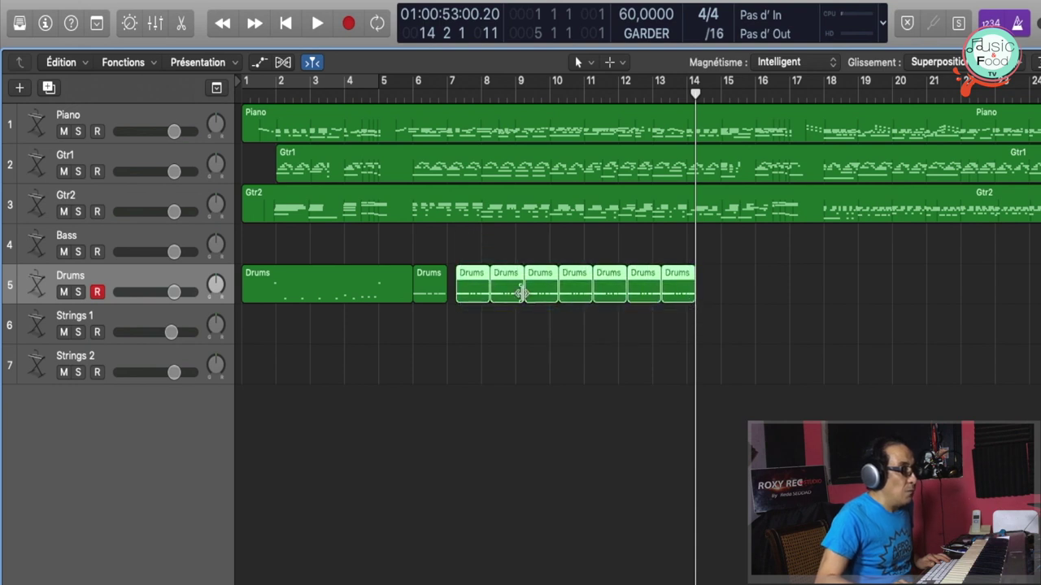
pyautogui.moveTo(482, 297)
pyautogui.mouseDown()
pyautogui.moveTo(462, 295)
pyautogui.moveTo(474, 299)
pyautogui.mouseUp()
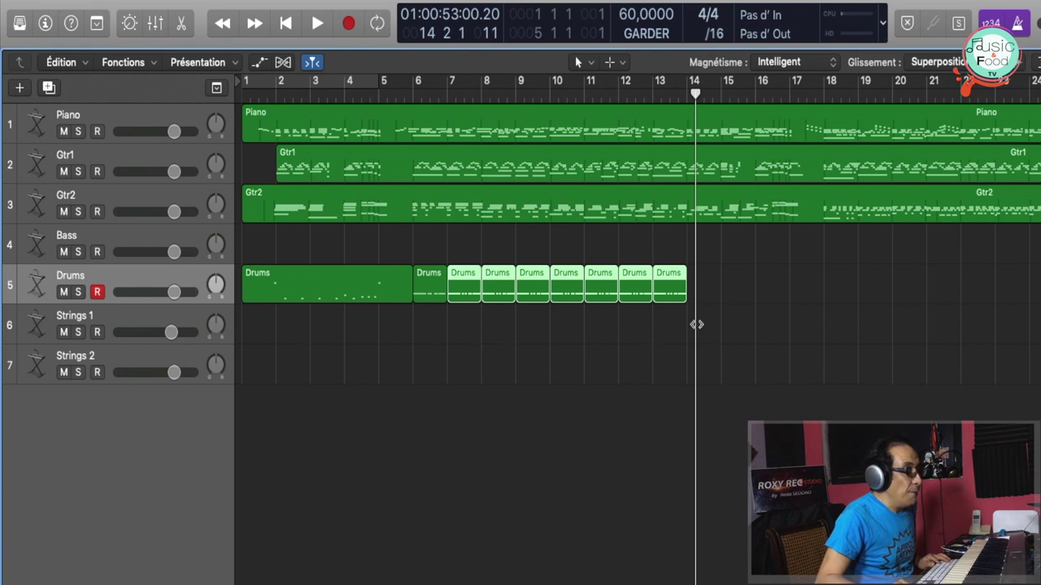
# Add three more copies of the one-bar Drums groove at bars 14, 15 and 16, playing the arrangement from bar 14
pyautogui.click(708, 281)
pyautogui.moveTo(704, 285)
pyautogui.mouseDown()
pyautogui.moveTo(627, 285)
pyautogui.moveTo(702, 286)
pyautogui.mouseUp()
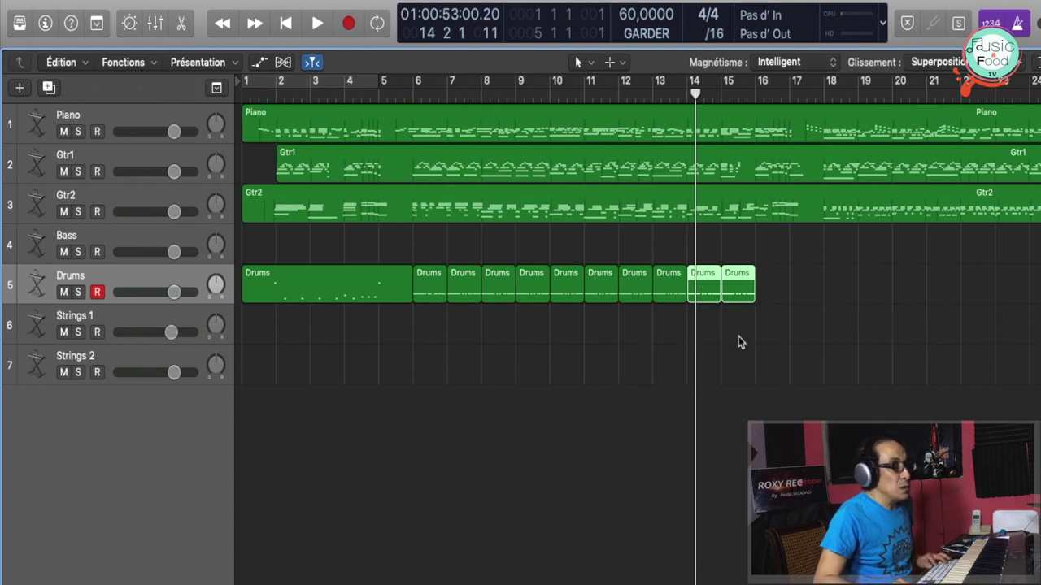
pyautogui.click(686, 96)
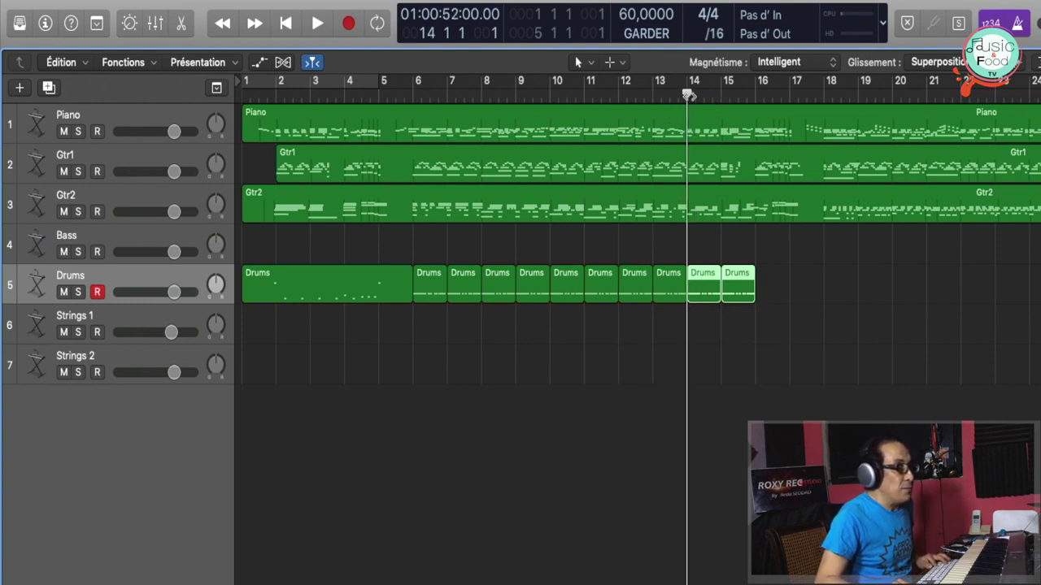
pyautogui.press('space')
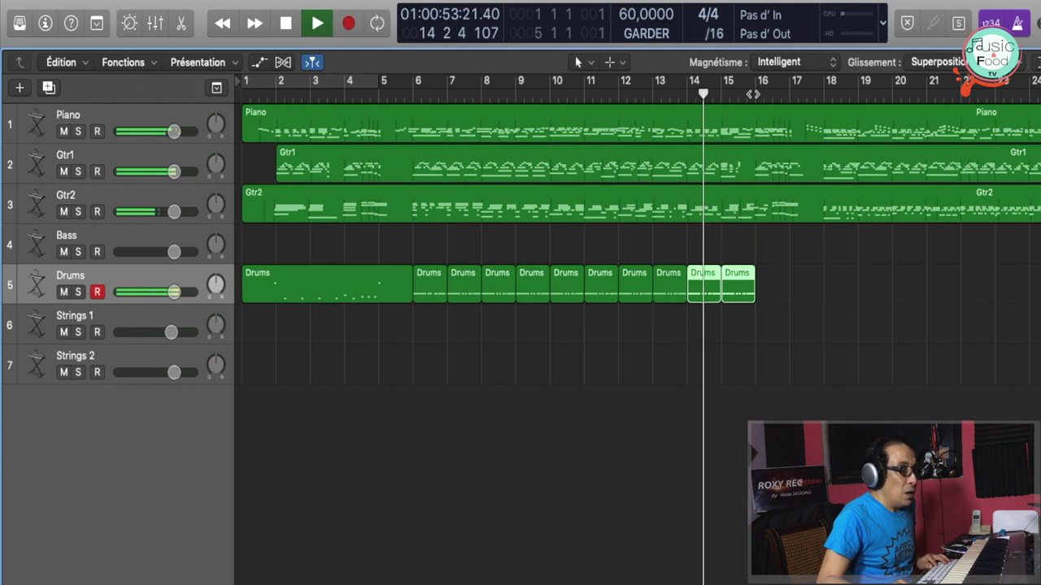
pyautogui.click(796, 282)
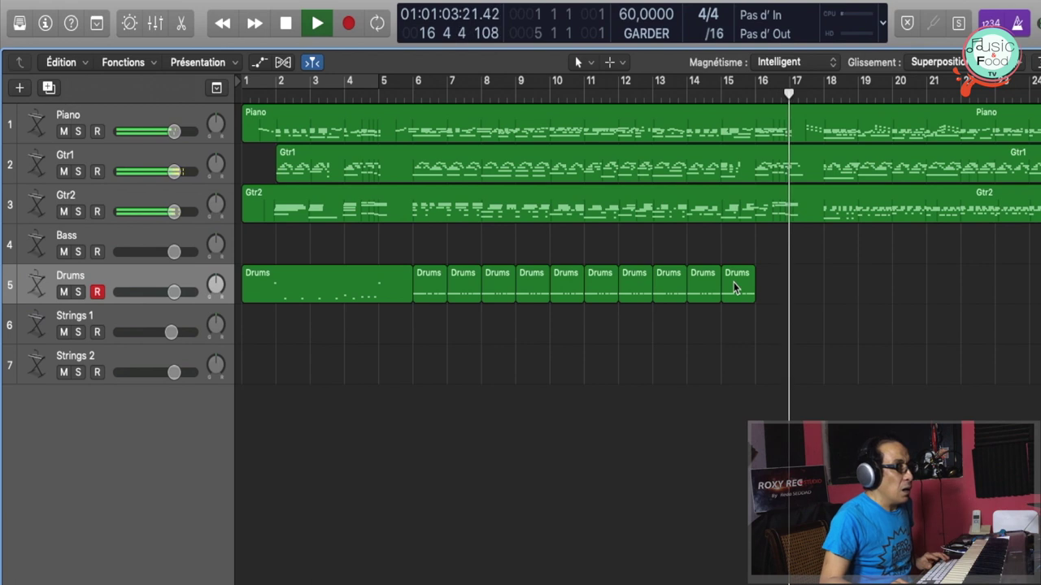
pyautogui.press('space')
pyautogui.moveTo(734, 287); pyautogui.dragTo(770, 271)
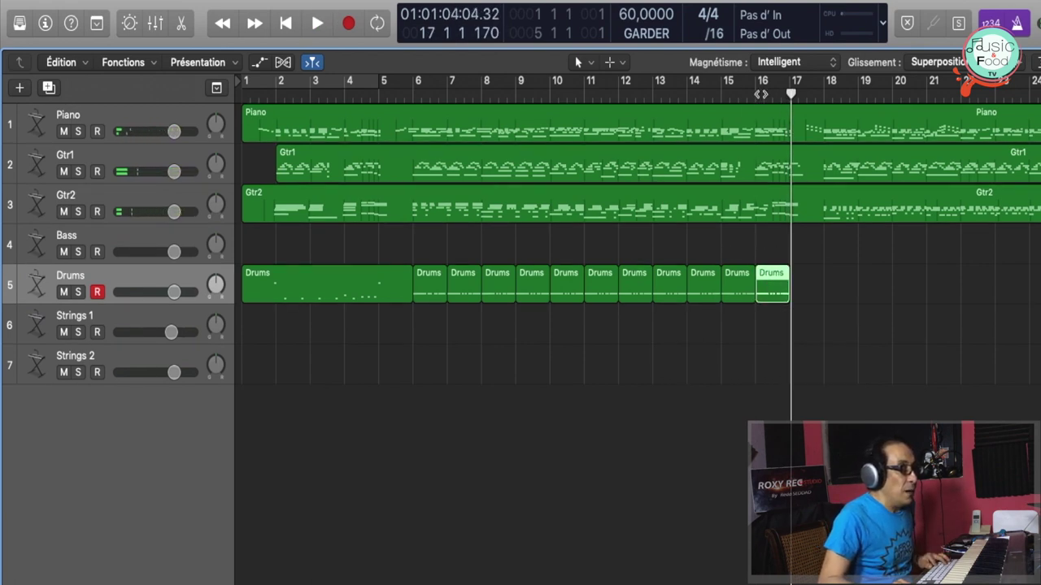
# Record a drum fill on the Drums track across bar 17, following the groove copies
pyautogui.hotkey('shift', 'space')
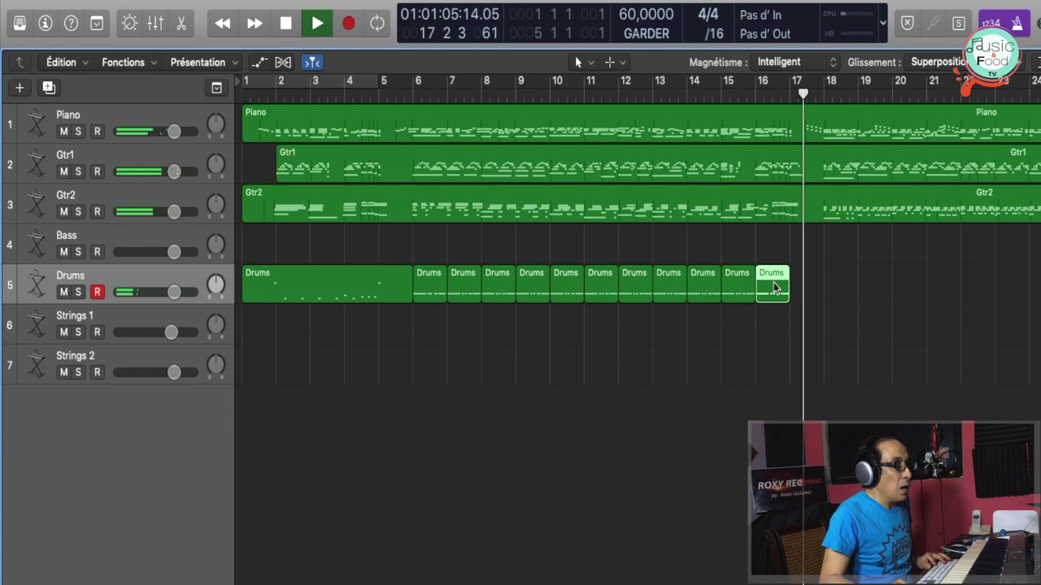
pyautogui.press('space')
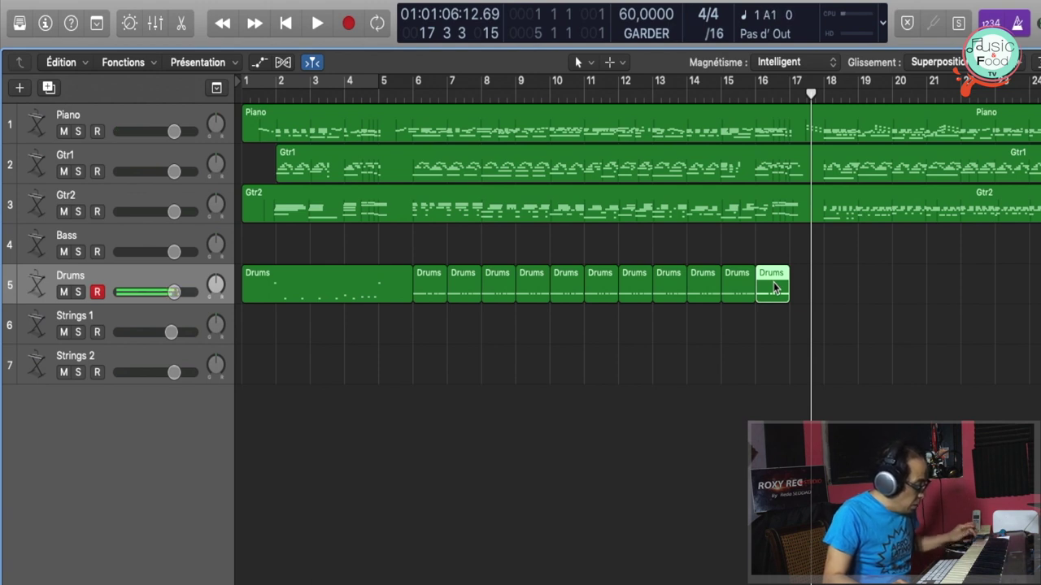
pyautogui.click(794, 92)
pyautogui.press('r')
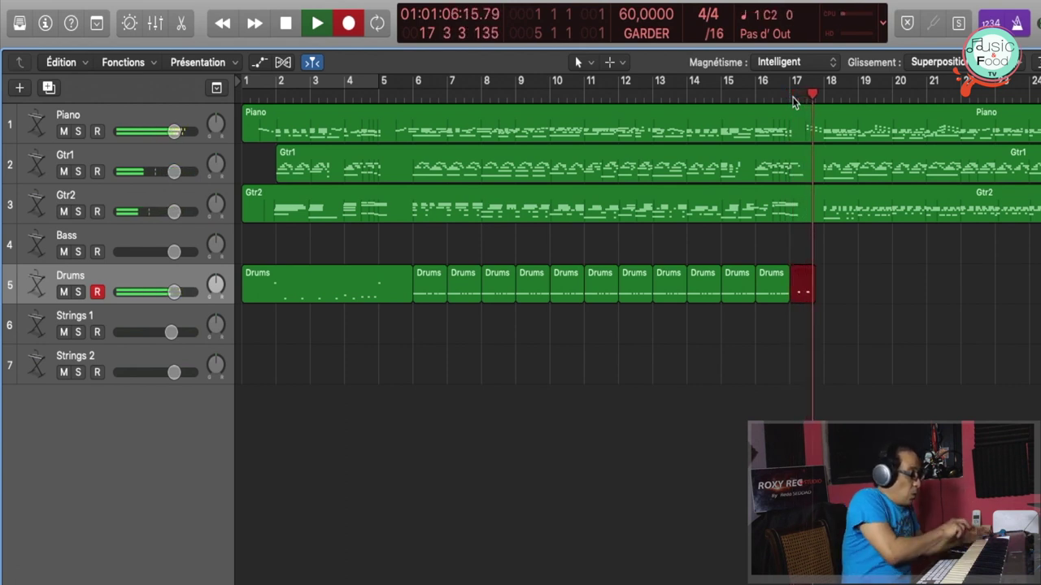
pyautogui.press('space')
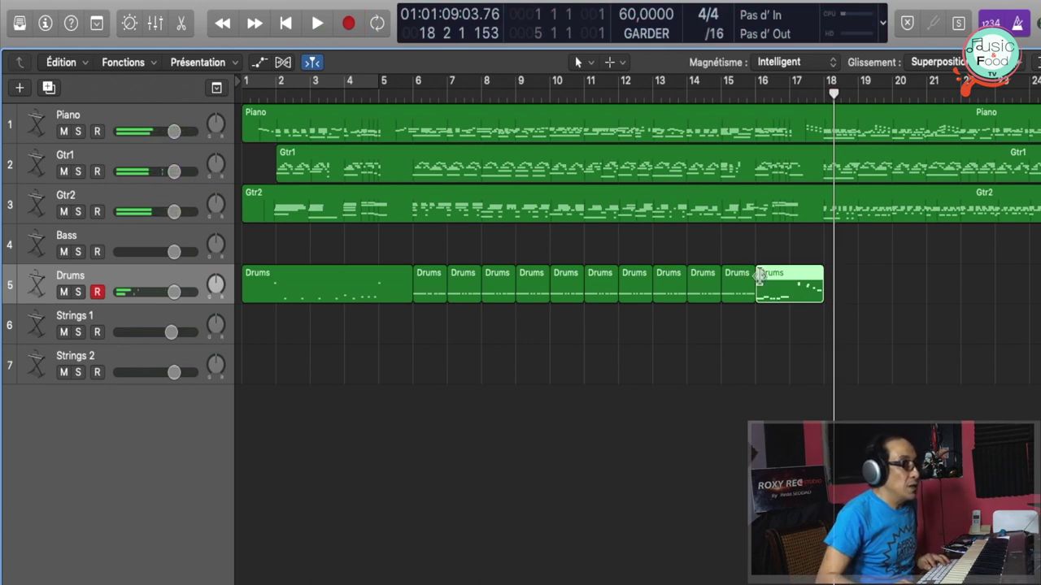
# Quantize all notes of the Drums region holding the fill to 1/16 Note in the Piano Roll and play back its start
pyautogui.doubleClick(766, 280)
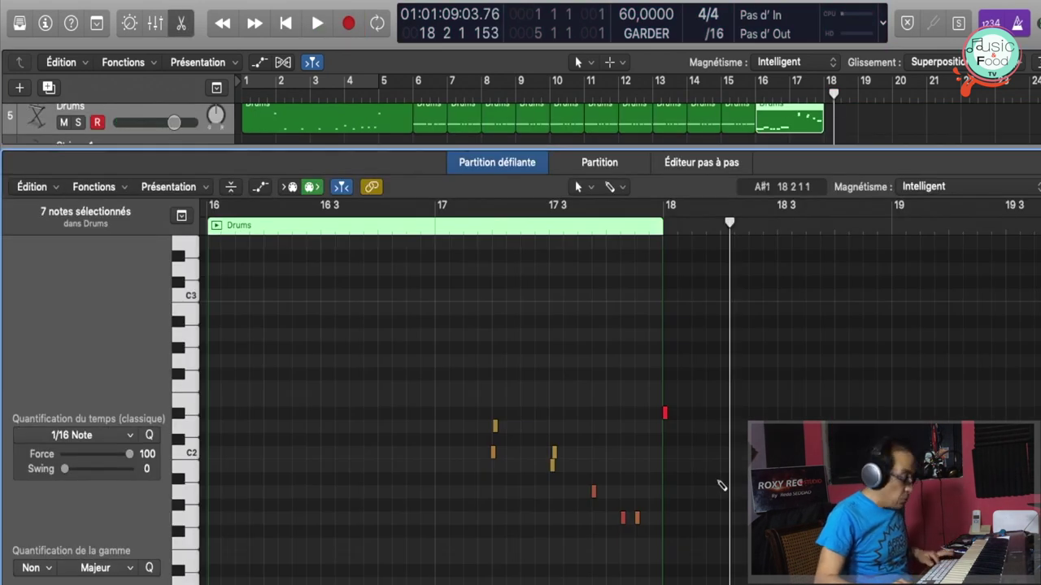
pyautogui.press('super+a')
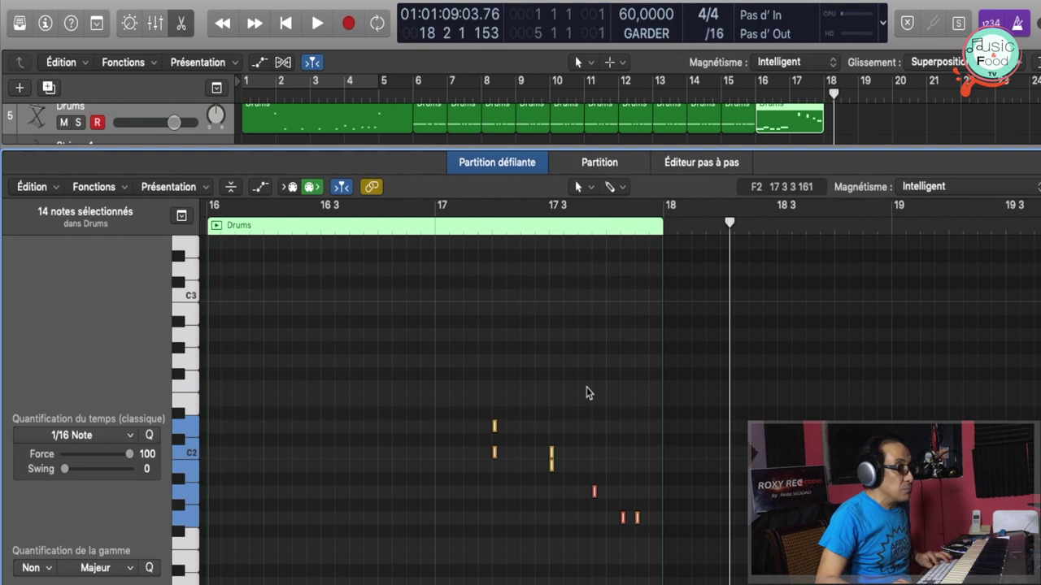
pyautogui.click(373, 228)
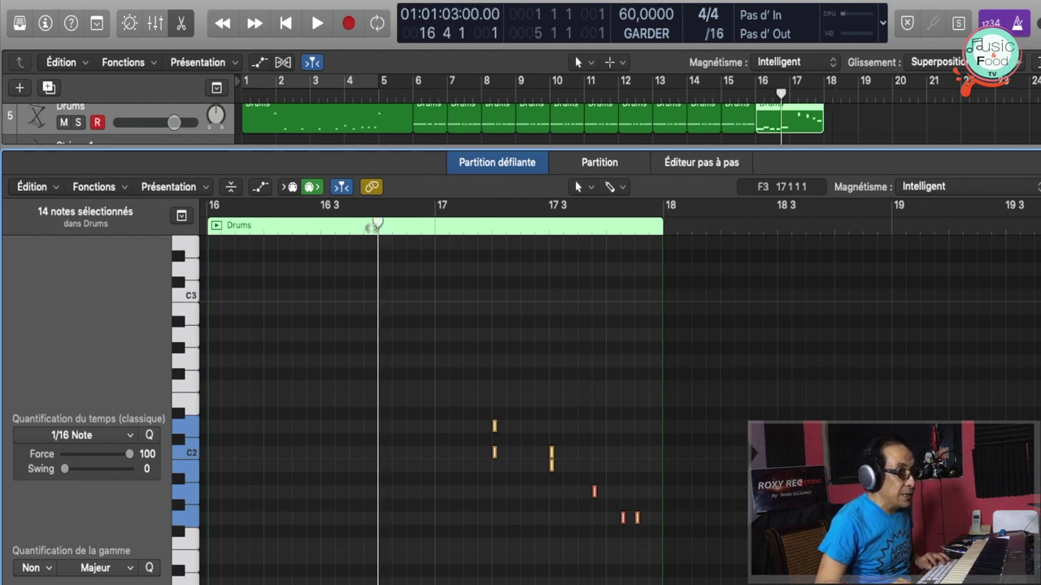
pyautogui.press('space')
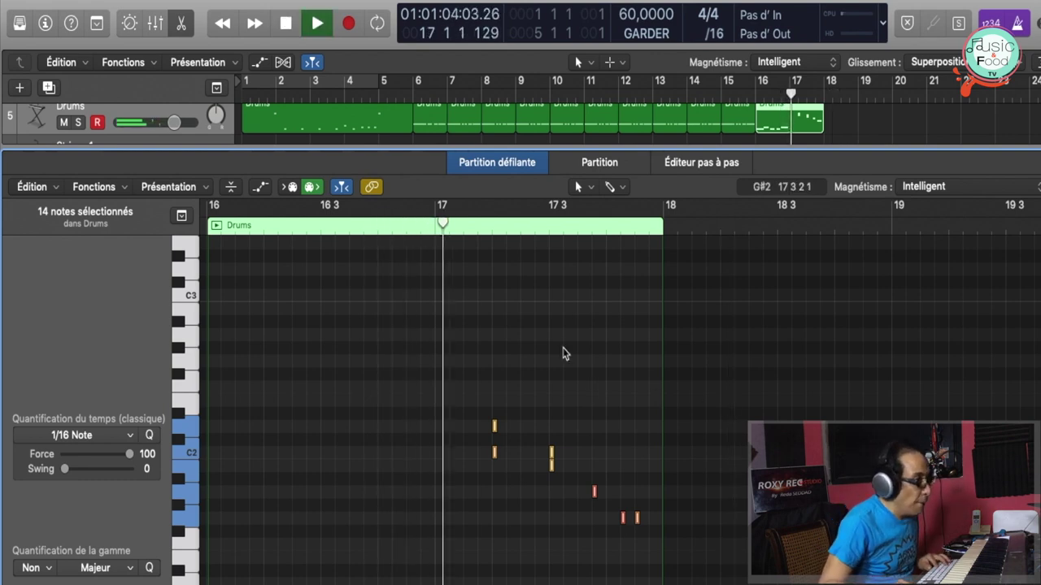
pyautogui.press('space')
# Audition bar 18 and record a single drum hit at its start, after the fill
pyautogui.click(663, 226)
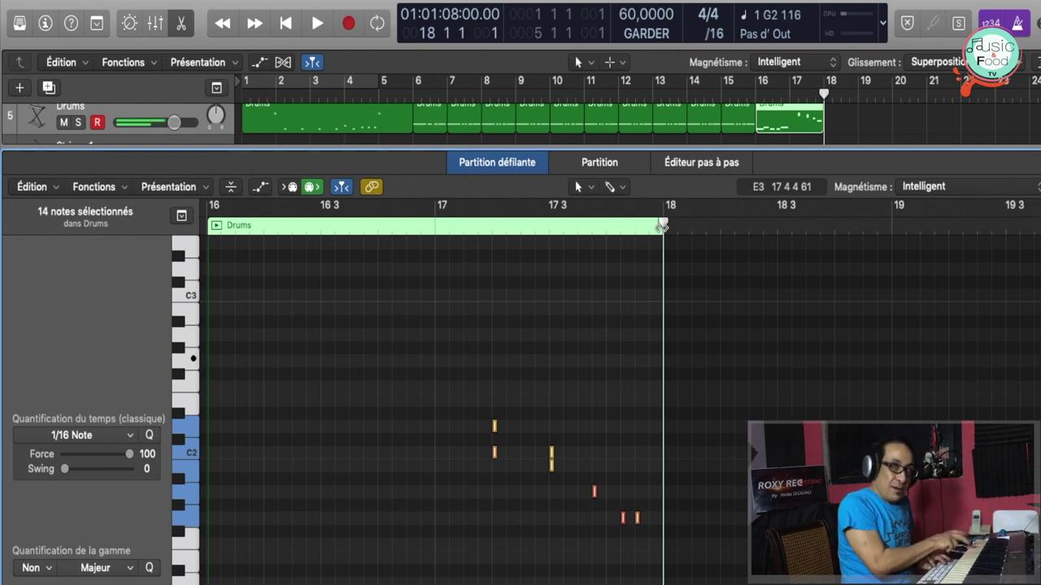
pyautogui.press('space')
pyautogui.press('space')
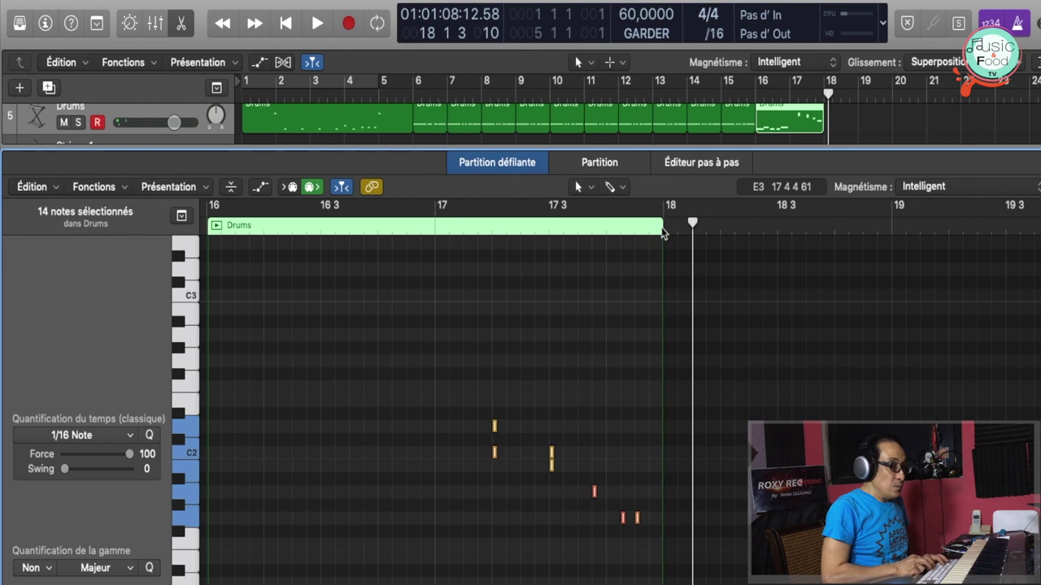
pyautogui.press(',')
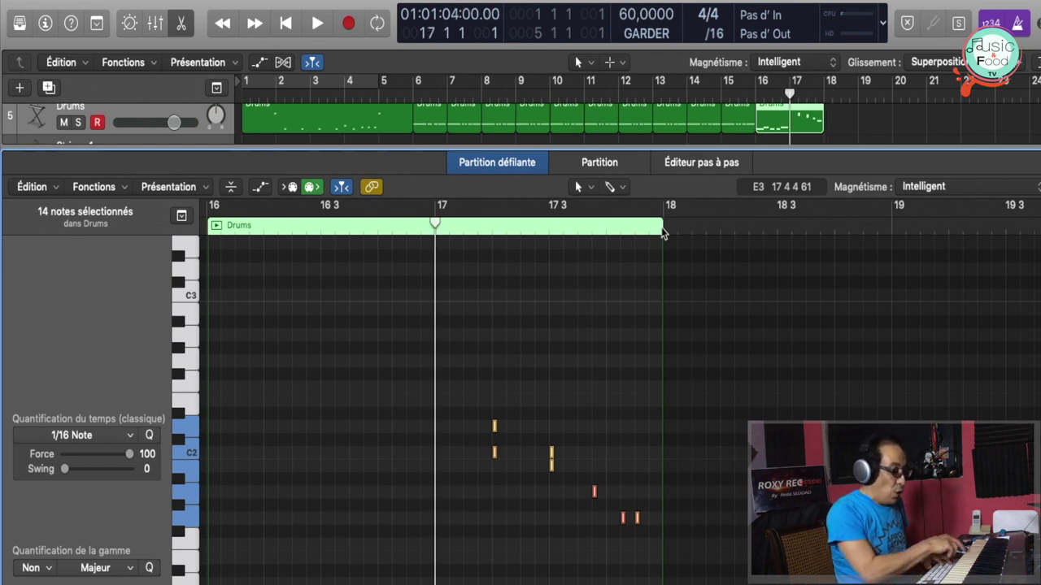
pyautogui.press('r')
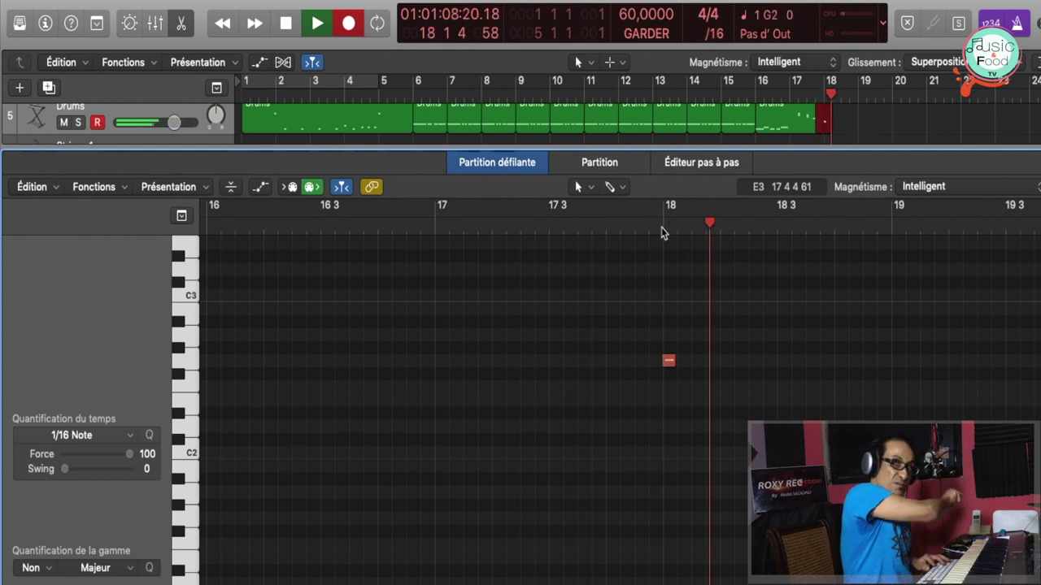
pyautogui.press('space')
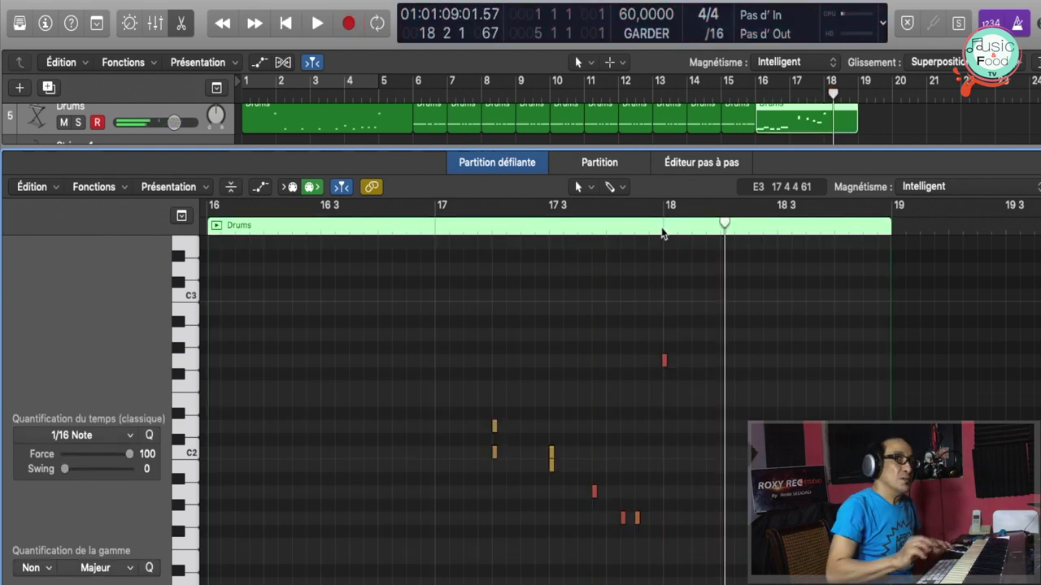
# Hide the Piano Roll and record a two-bar groove on the Drums track from bar 18 to bar 20
pyautogui.press('e')
pyautogui.click(824, 88)
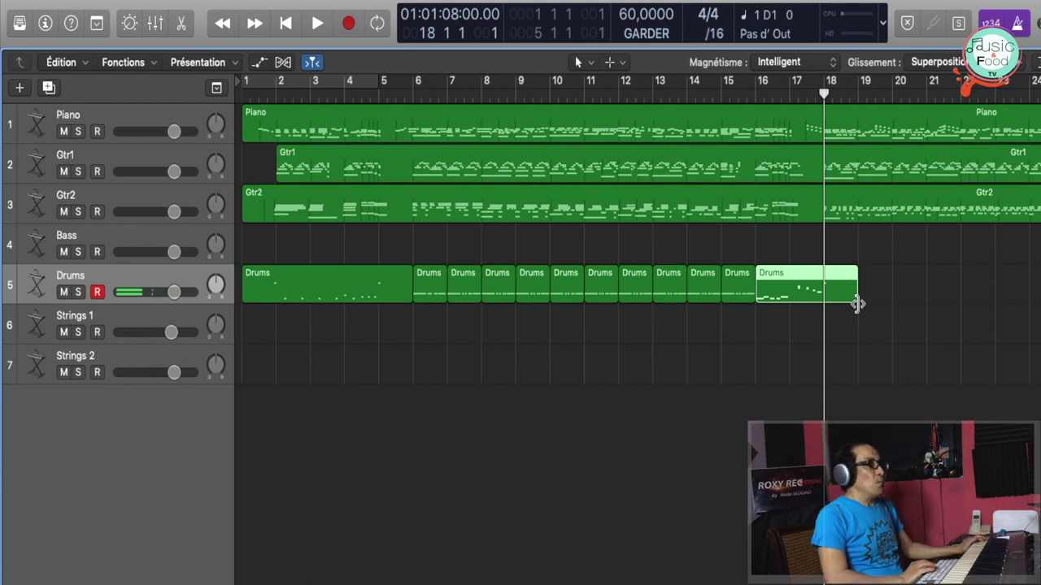
pyautogui.press('space')
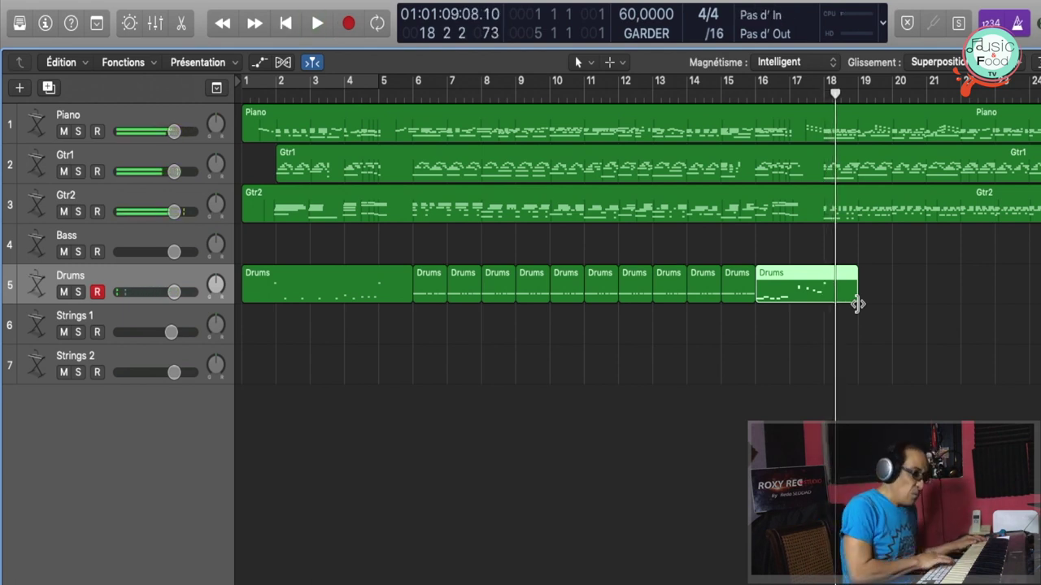
pyautogui.press('r')
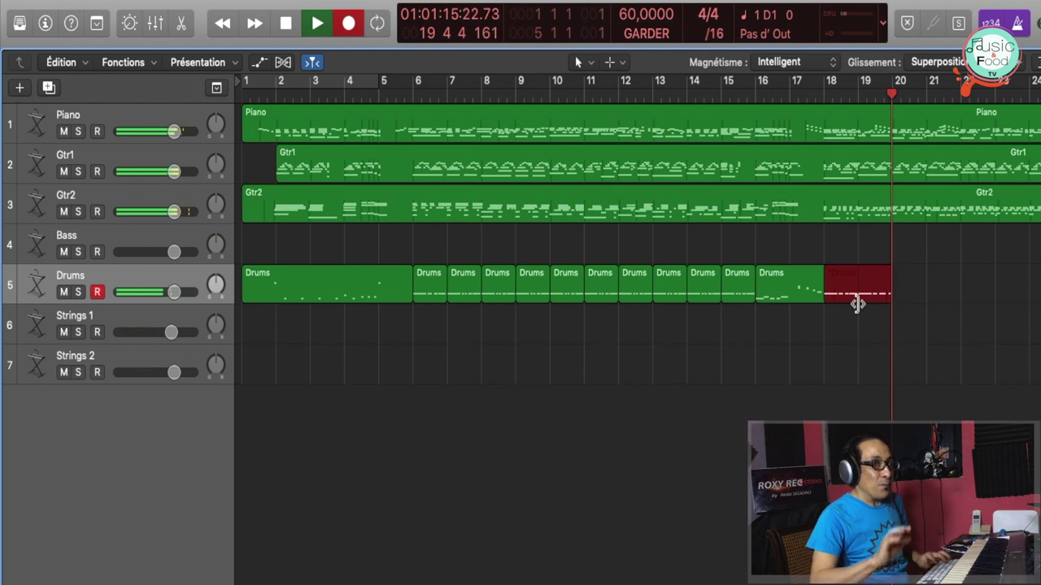
pyautogui.press('space')
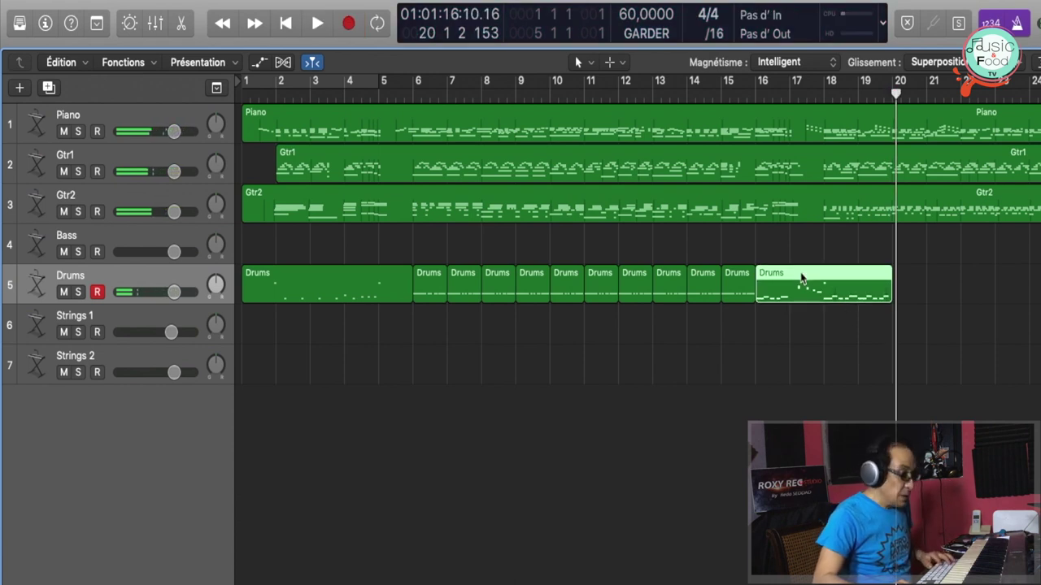
# Quantize all notes of the last Drums region to 1/16 Note in the Piano Roll and hide the editor
pyautogui.click(981, 347)
pyautogui.press('super+Right')
pyautogui.press('super+Right')
pyautogui.press('super+Right')
pyautogui.press('super+Right')
pyautogui.press('super+Right')
pyautogui.press('super+Right')
pyautogui.press('super+Right')
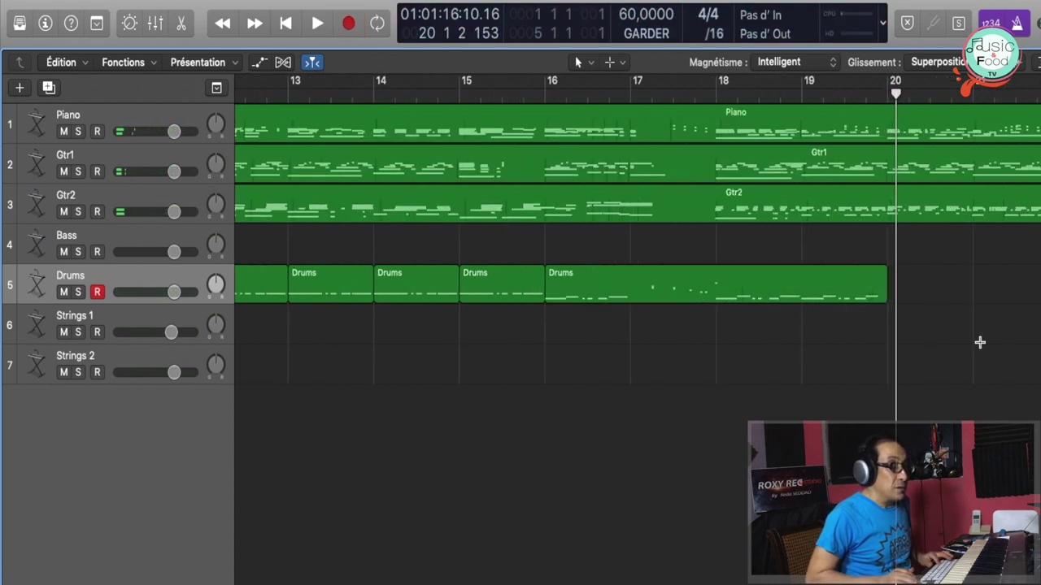
pyautogui.doubleClick(721, 288)
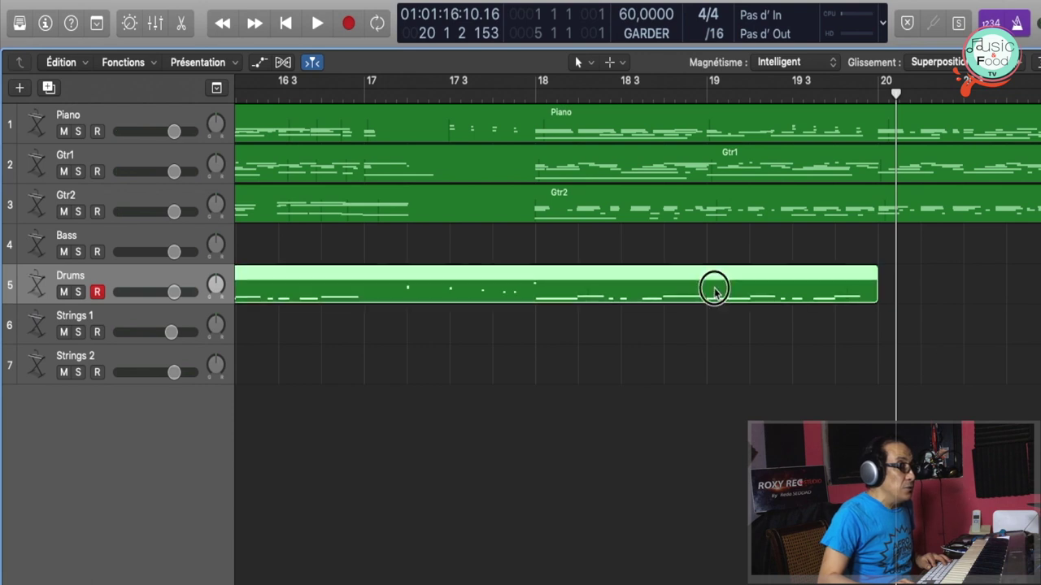
pyautogui.press('super+a')
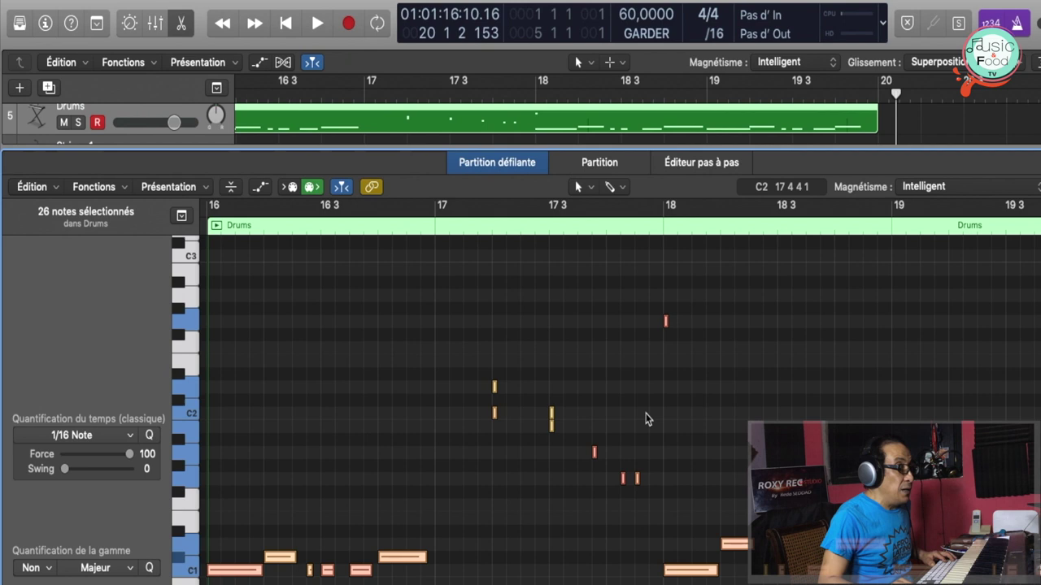
pyautogui.press('e')
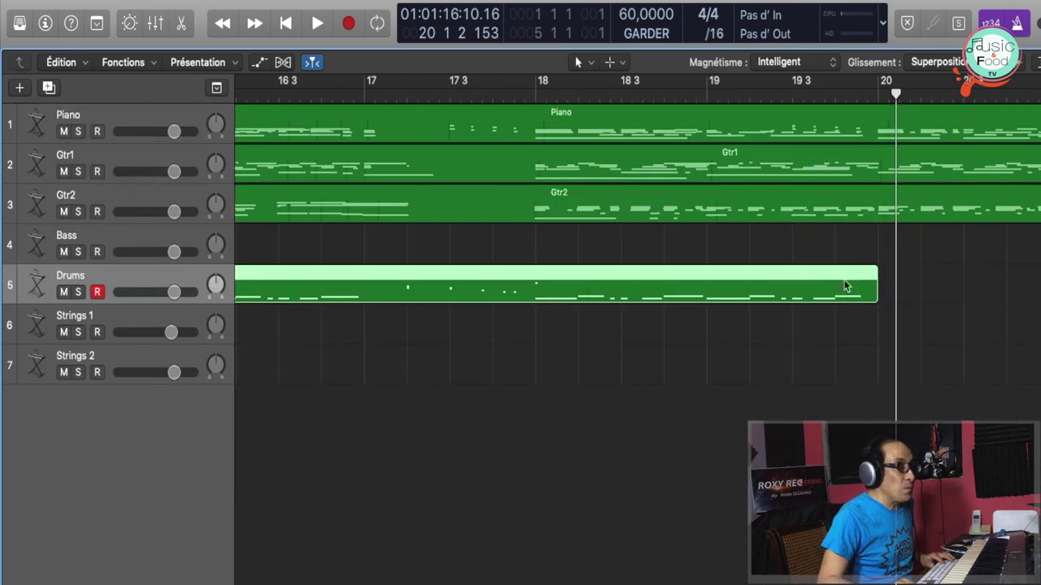
# Split the last Drums region at bar 18 with the Scissors tool and return to the Pointer tool
pyautogui.click(526, 100)
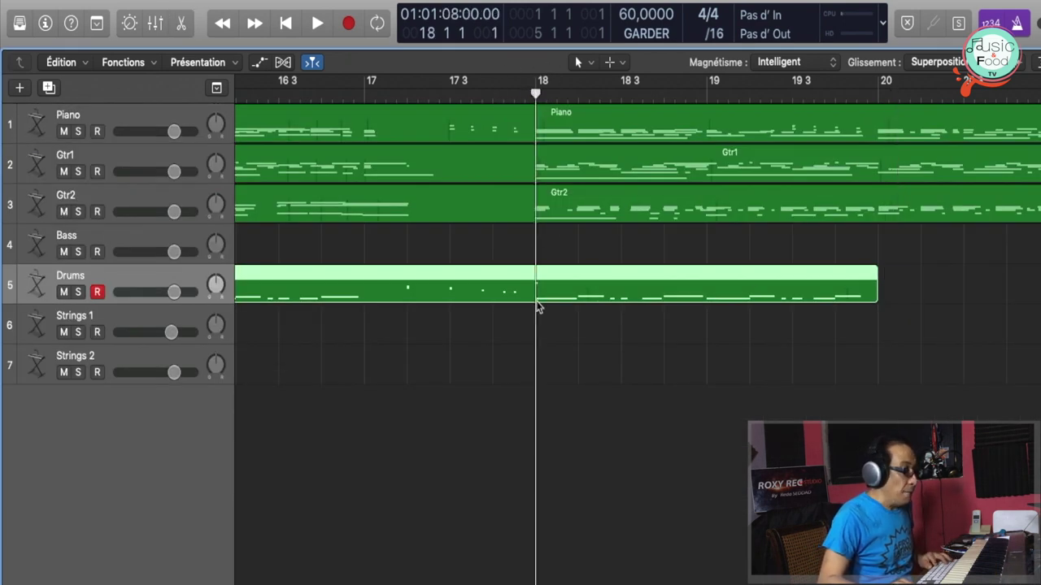
pyautogui.press('t')
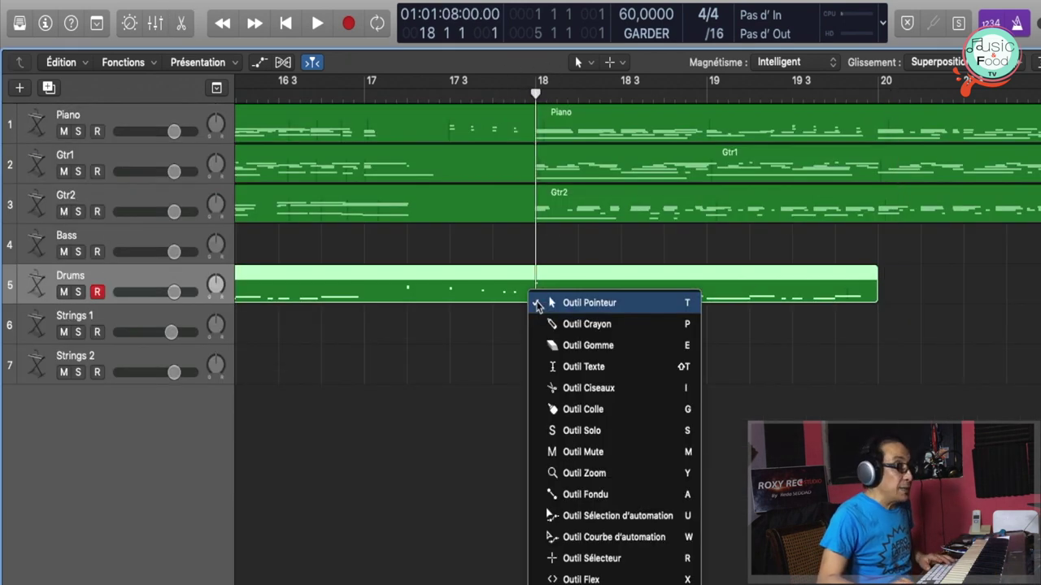
pyautogui.click(569, 392)
pyautogui.click(536, 297)
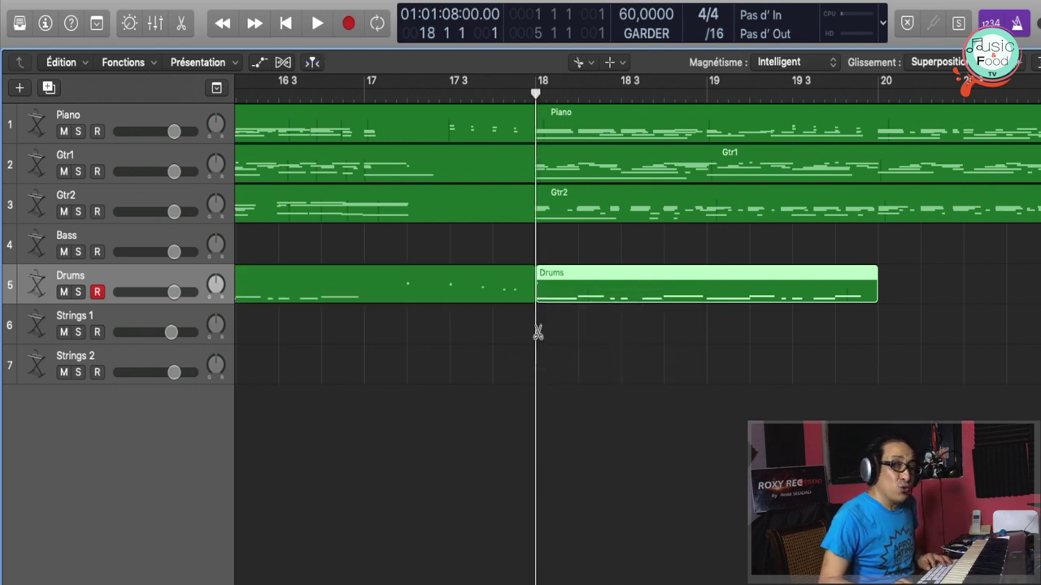
pyautogui.press('t')
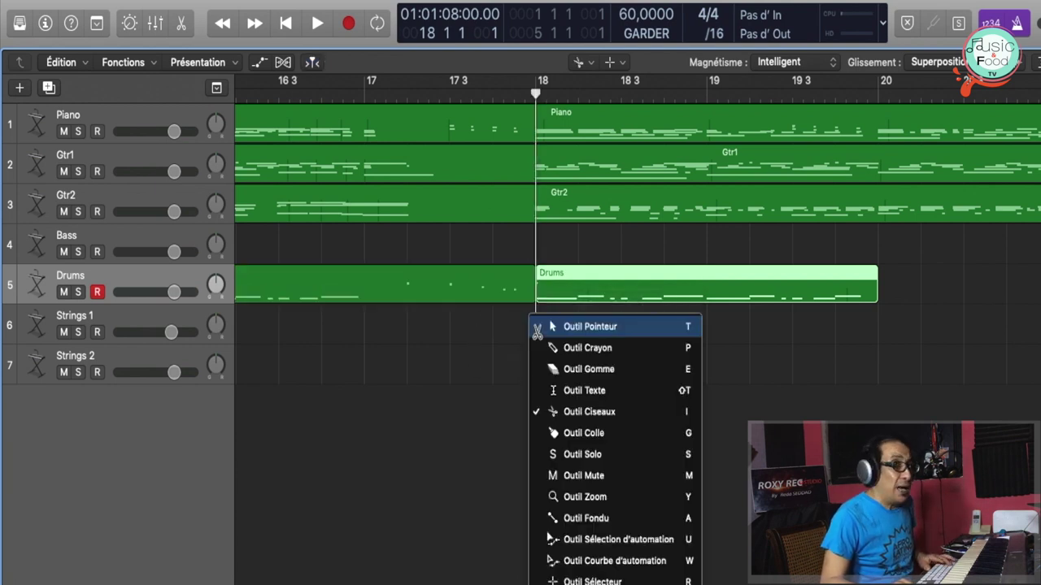
pyautogui.click(543, 327)
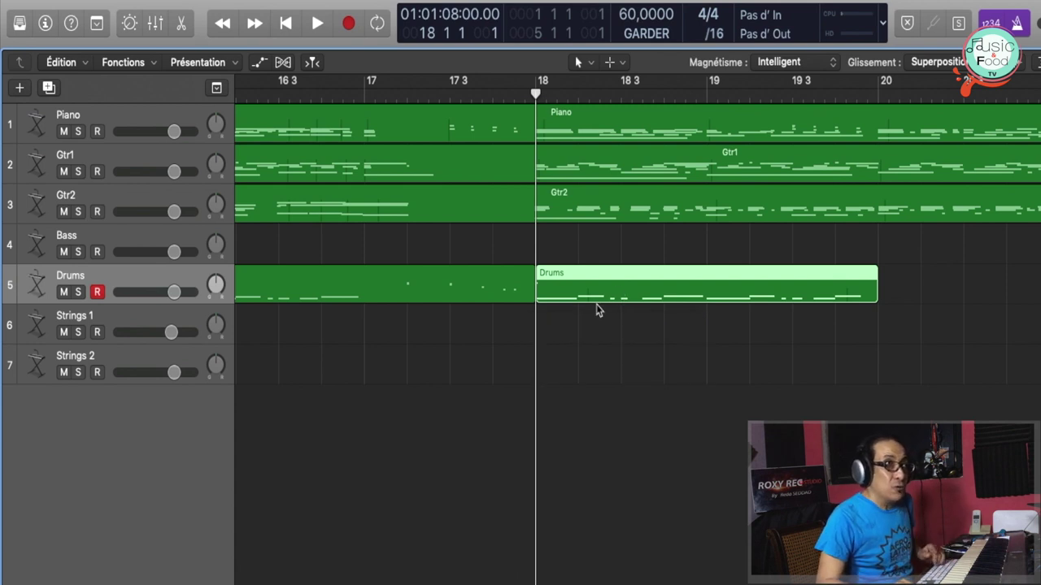
# Copy the two-bar Drums region from bar 18 to bar 20 and briefly inspect the copy in the Piano Roll
pyautogui.moveTo(577, 297); pyautogui.dragTo(921, 293)
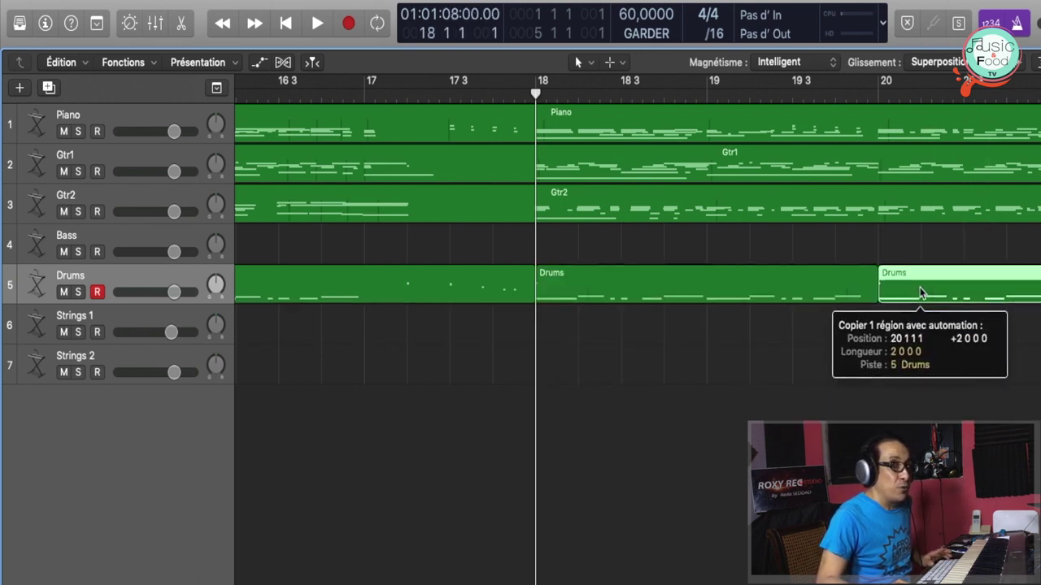
pyautogui.moveTo(921, 292); pyautogui.dragTo(921, 293)
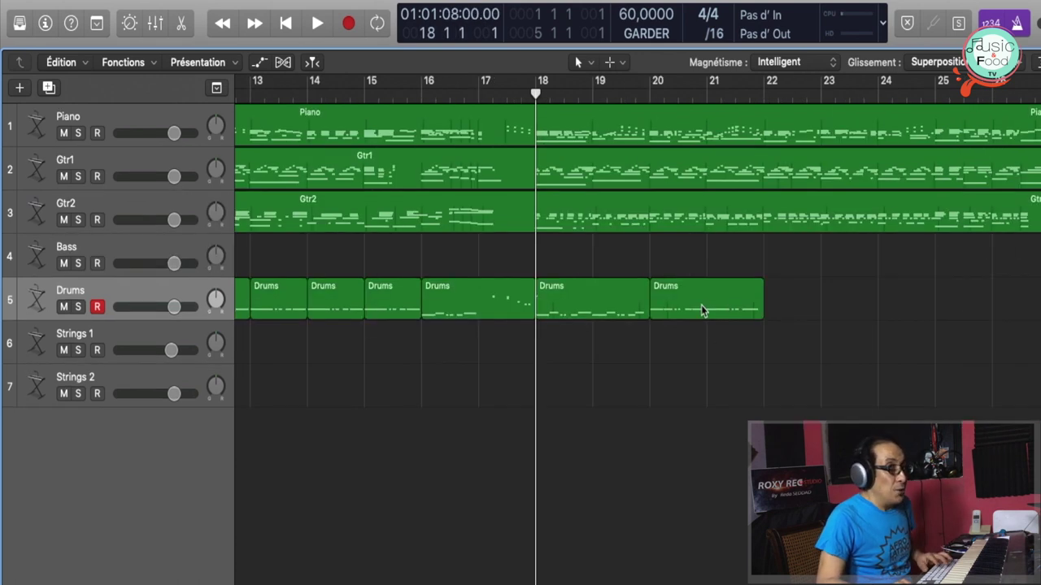
pyautogui.doubleClick(703, 307)
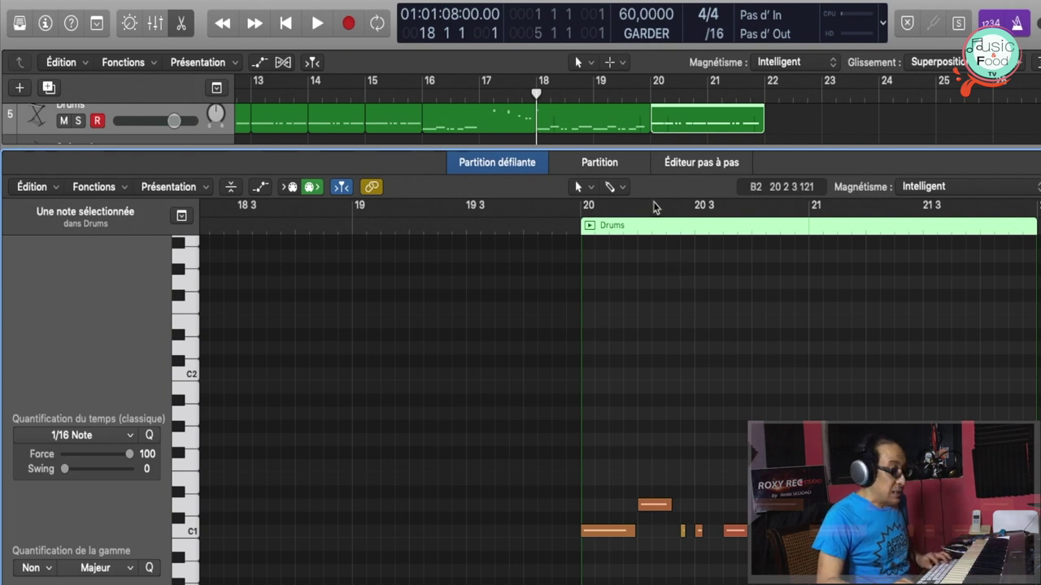
pyautogui.press('e')
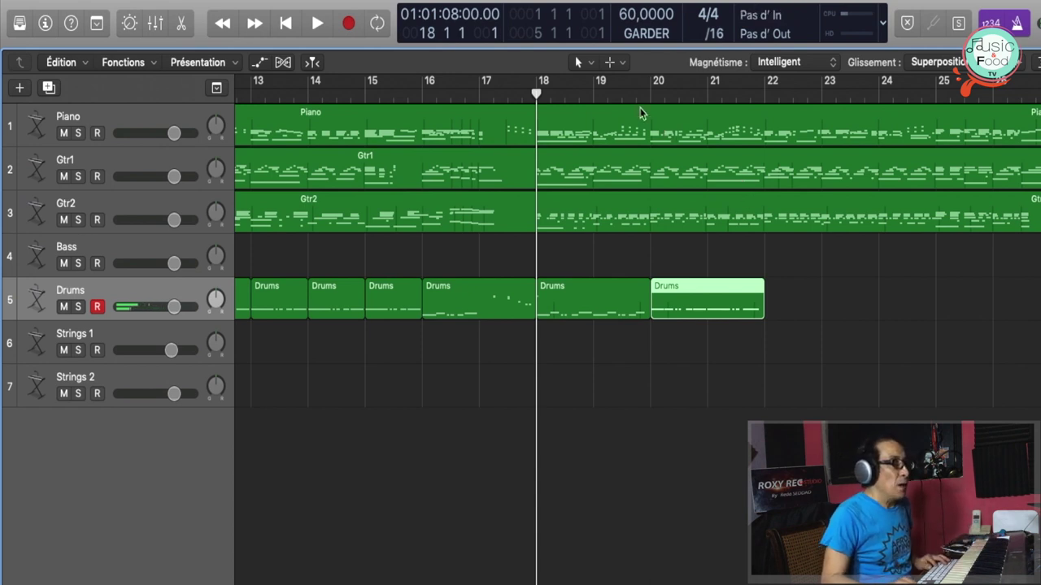
pyautogui.press('space')
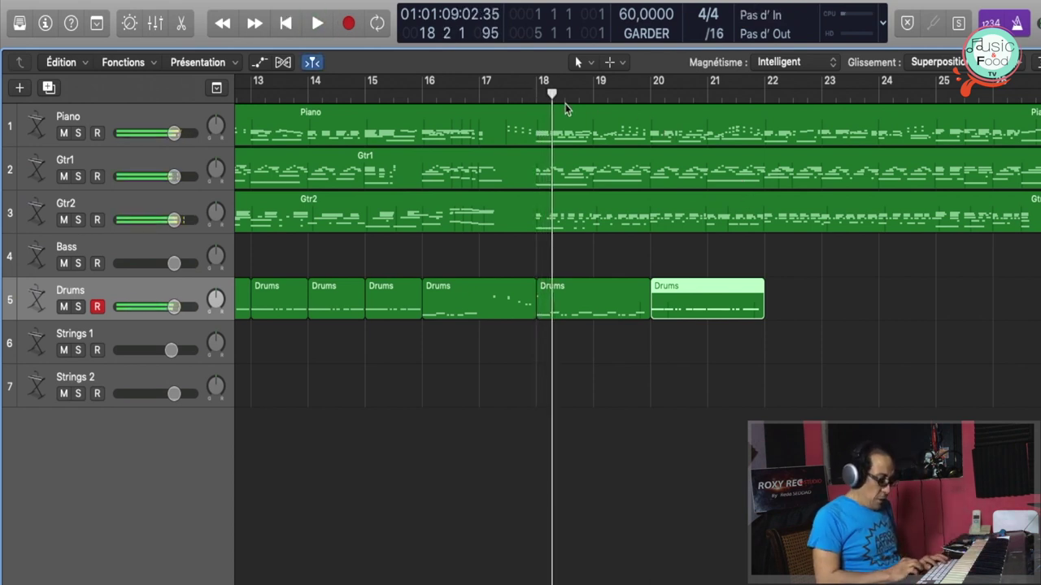
pyautogui.press('r')
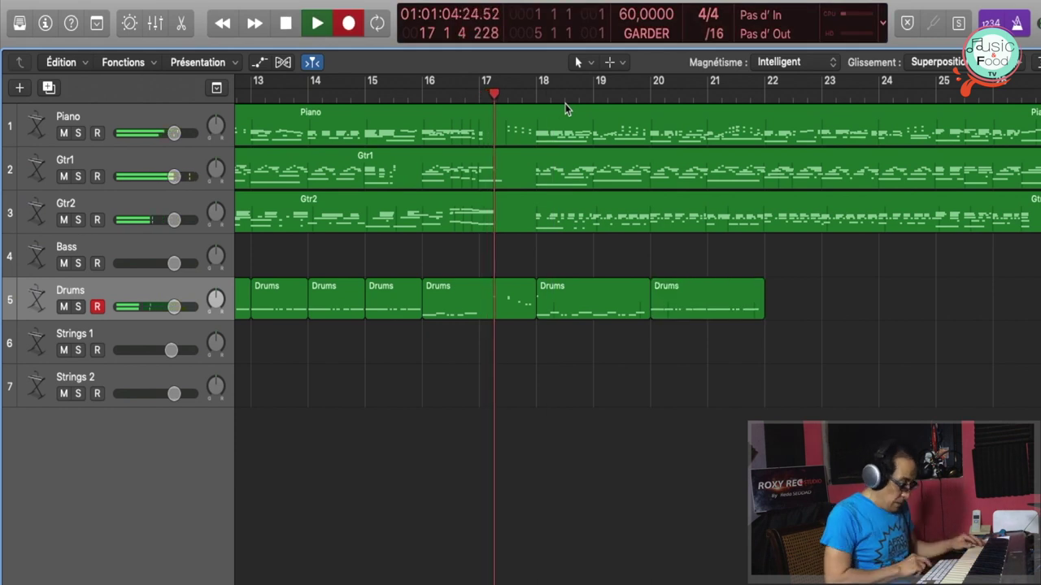
pyautogui.press('space')
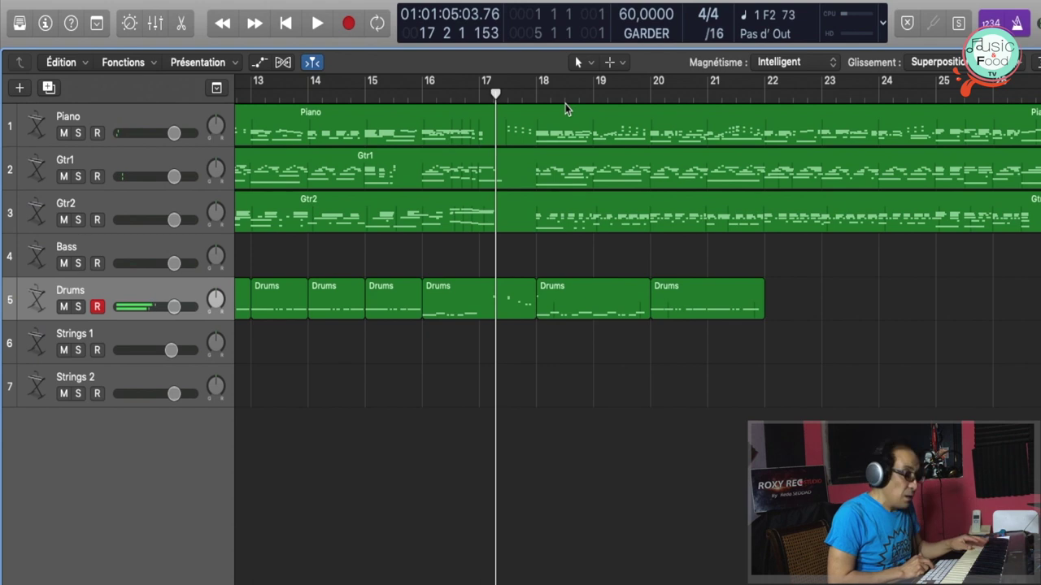
# Record a steady eighth-note part on the Drums track from bar 18 to bar 22 and join the overlapping regions into one
pyautogui.press('r')
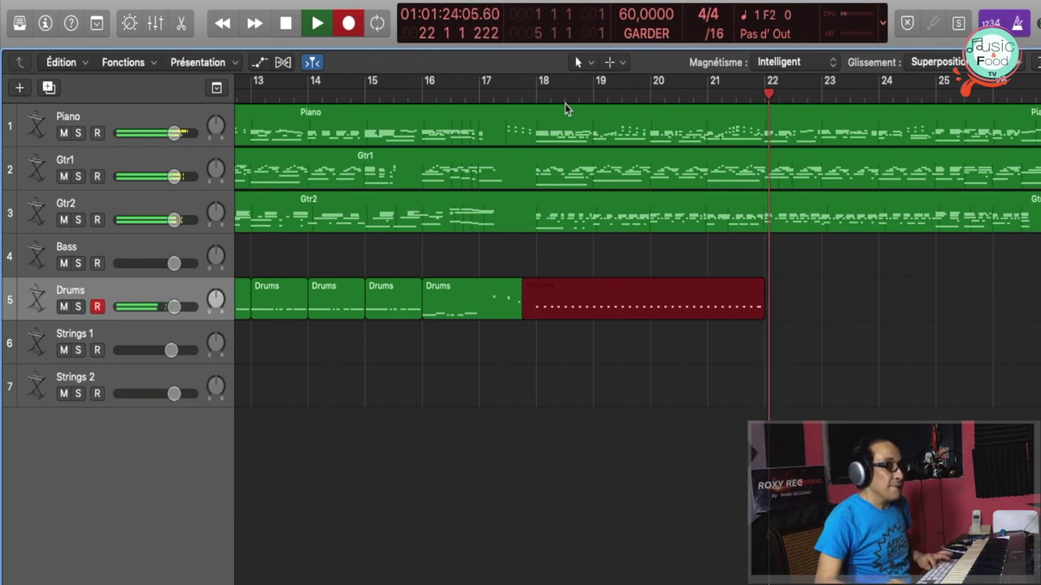
pyautogui.press('space')
pyautogui.click(919, 313)
pyautogui.click(597, 324)
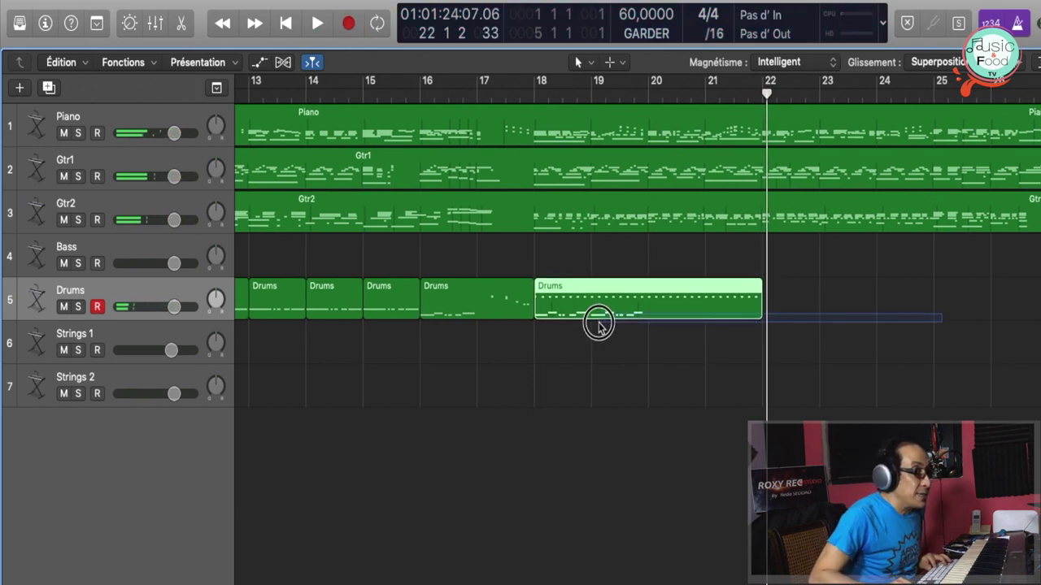
pyautogui.rightClick(612, 302)
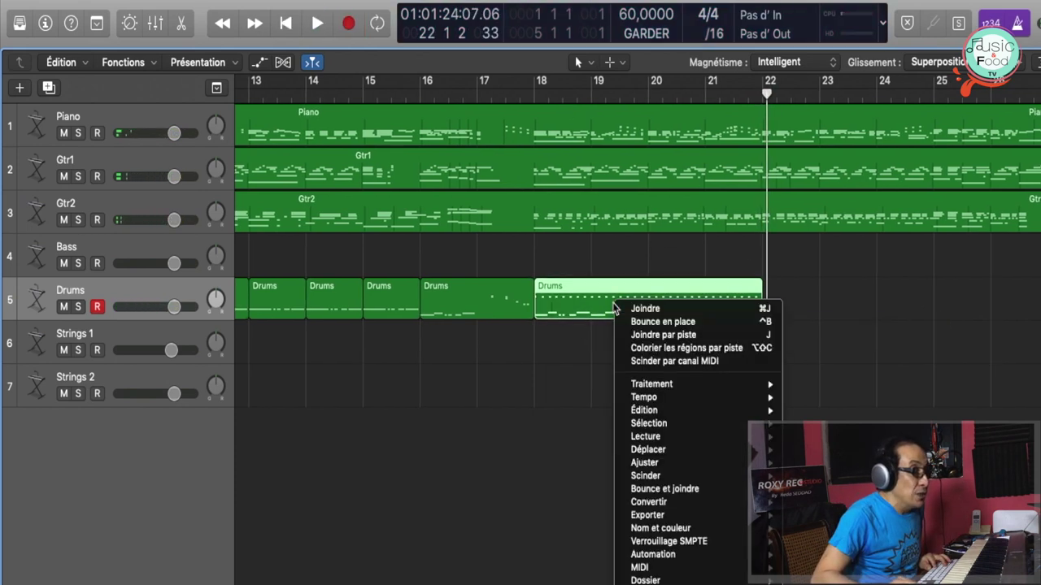
pyautogui.click(652, 310)
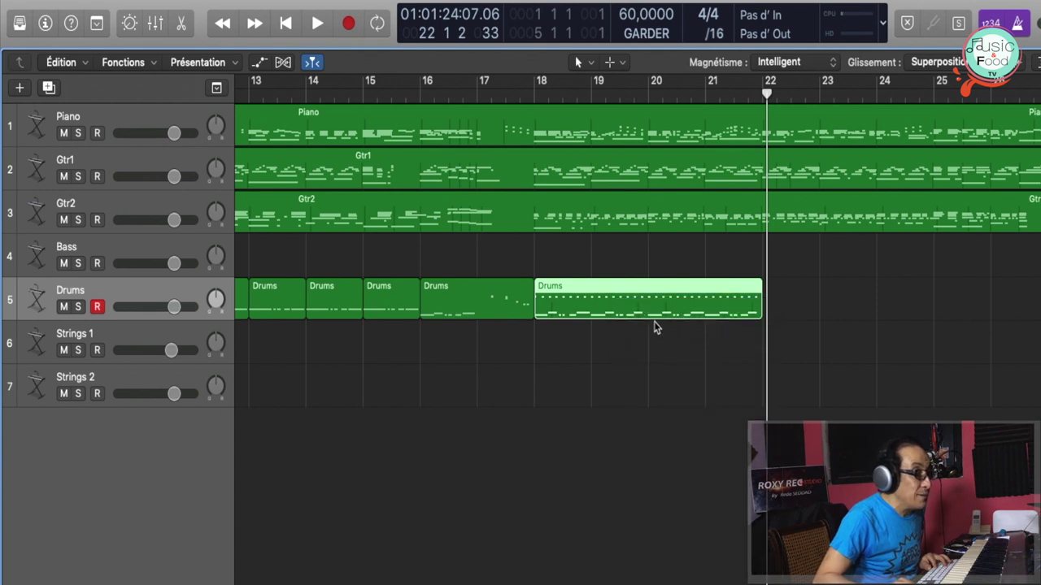
pyautogui.click(676, 347)
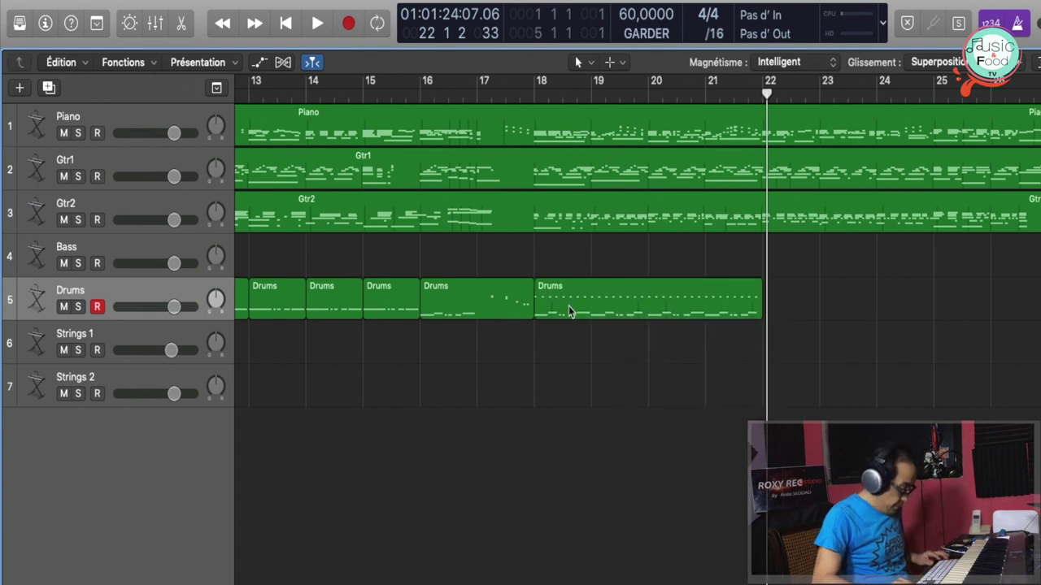
# Copy the joined four-bar Drums region to bars 22 and 26 and play back the transition into bar 27
pyautogui.moveTo(569, 306); pyautogui.dragTo(1028, 308)
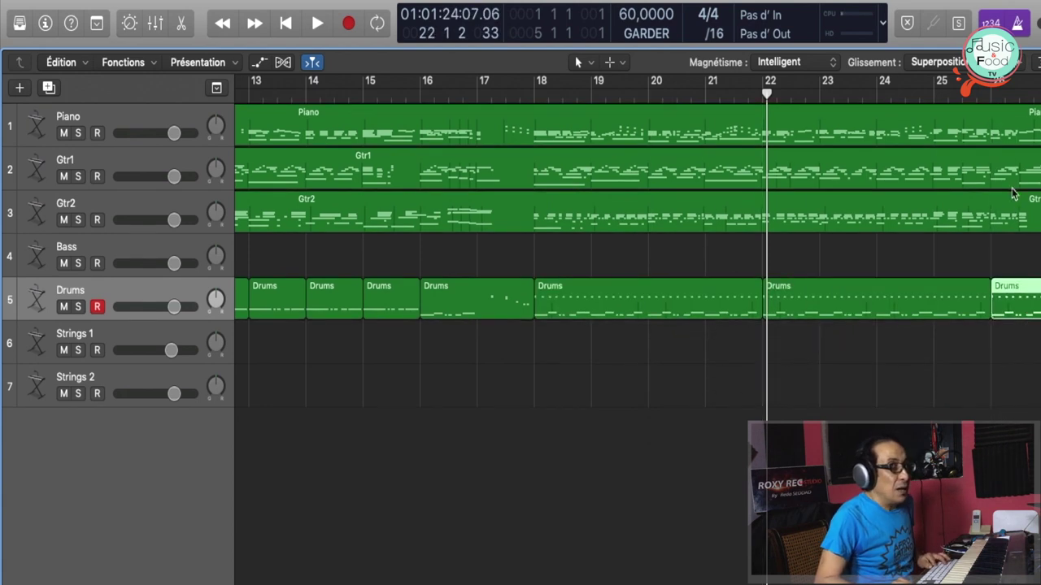
pyautogui.click(982, 87)
pyautogui.press('space')
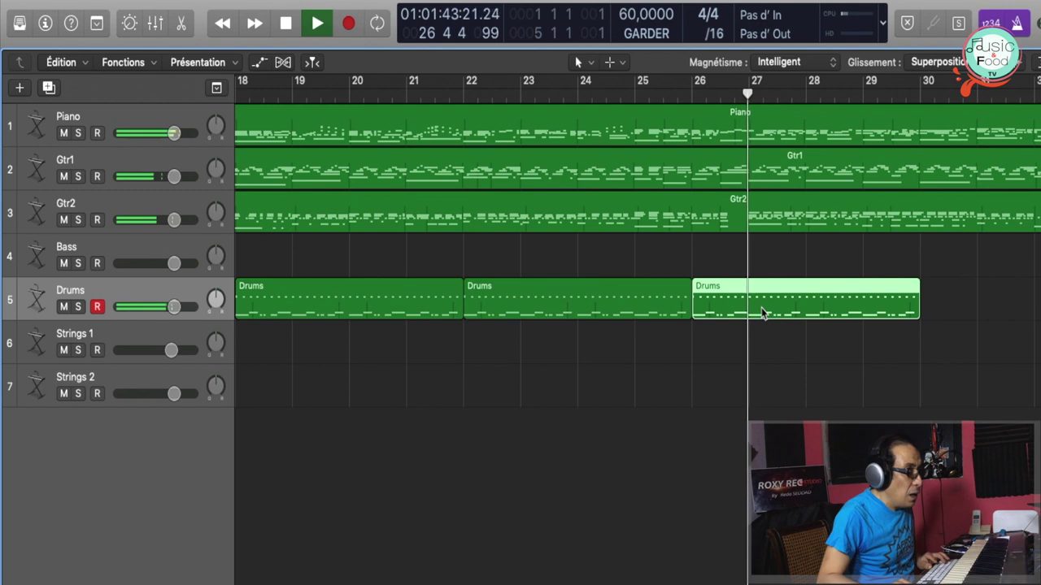
pyautogui.press('space')
# Split the last Drums region at bar 27 with the Scissors tool and delete everything after the cut
pyautogui.press('super+Right')
pyautogui.press('super+Right')
pyautogui.press('super+Right')
pyautogui.press('super+Right')
pyautogui.press('super+Right')
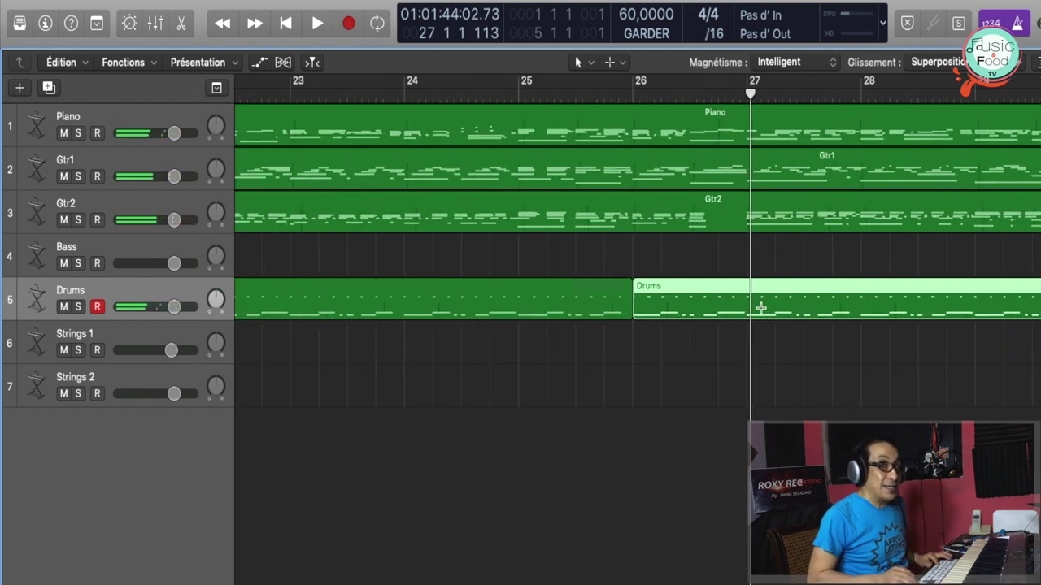
pyautogui.press('t')
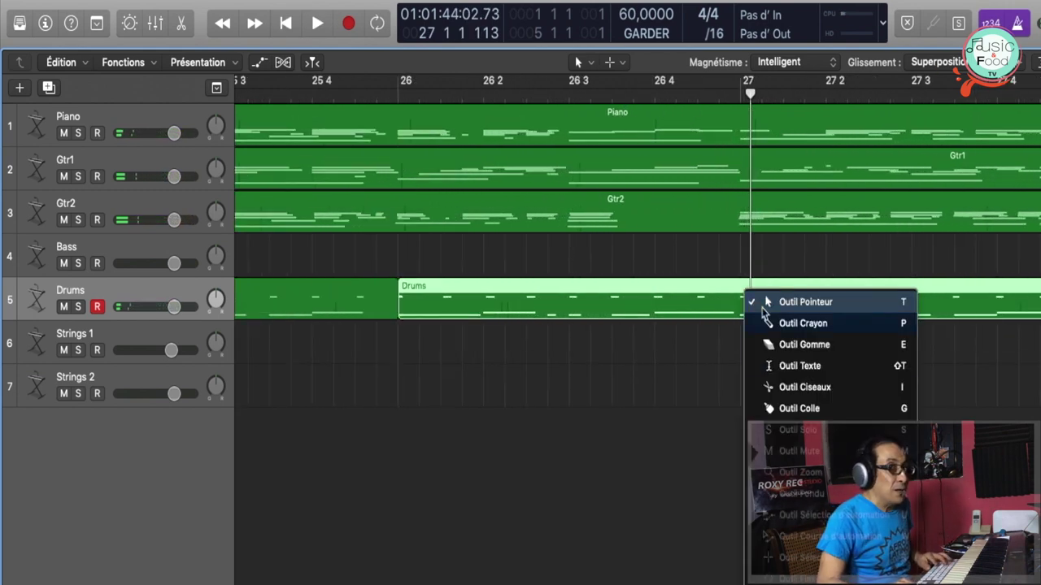
pyautogui.click(788, 387)
pyautogui.click(740, 316)
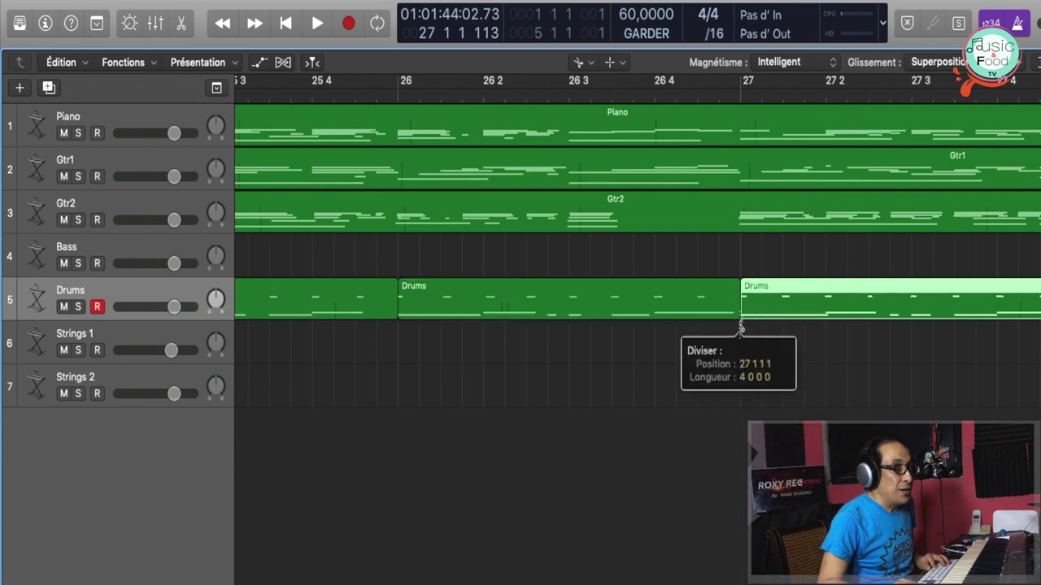
pyautogui.press('Delete')
pyautogui.press('t')
pyautogui.press('t')
# Play back from just before bar 26 and delete the one-bar Drums region between bars 26 and 27
pyautogui.click(290, 92)
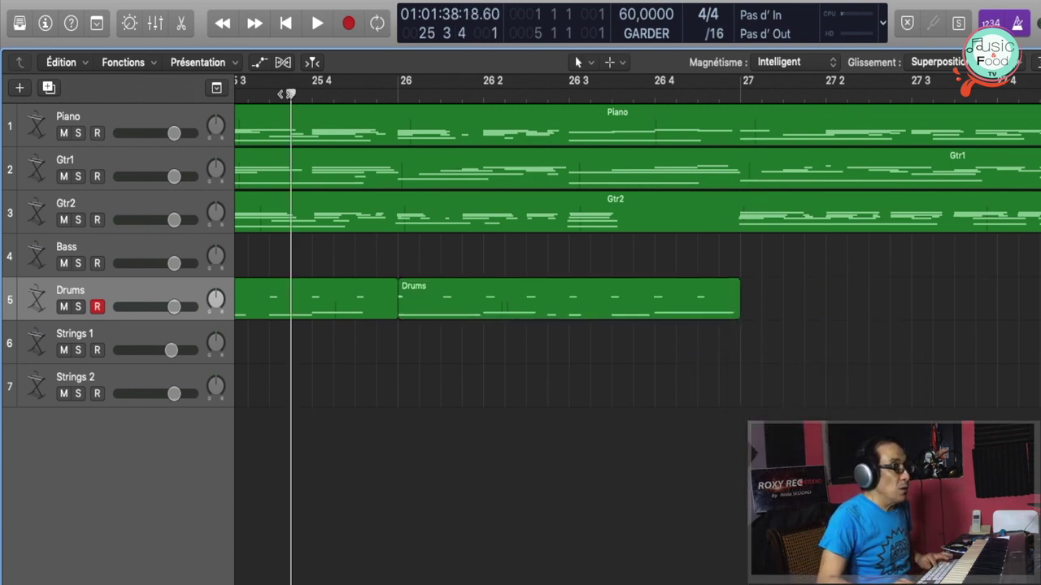
pyautogui.press('space')
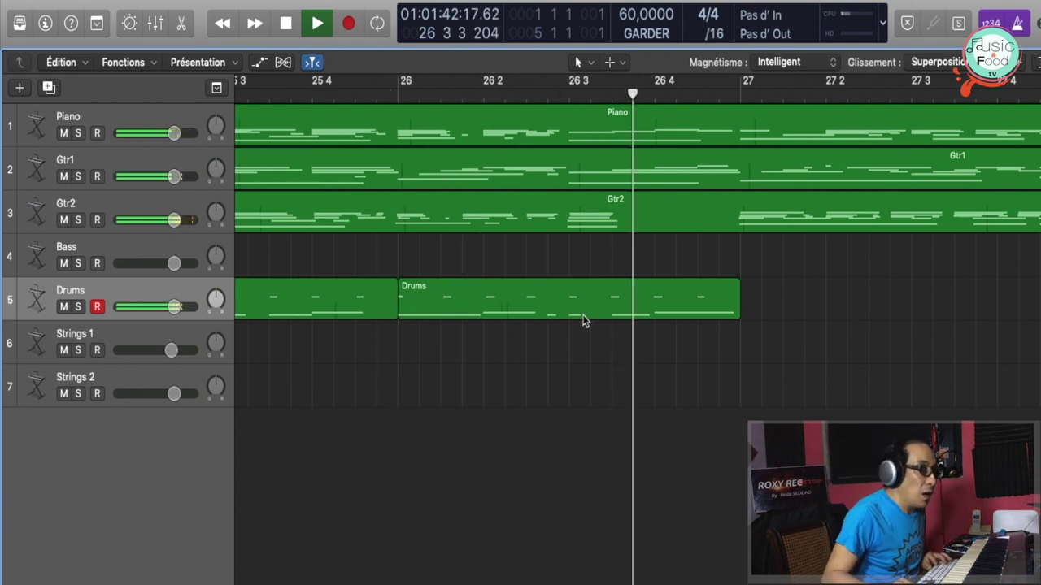
pyautogui.press('space')
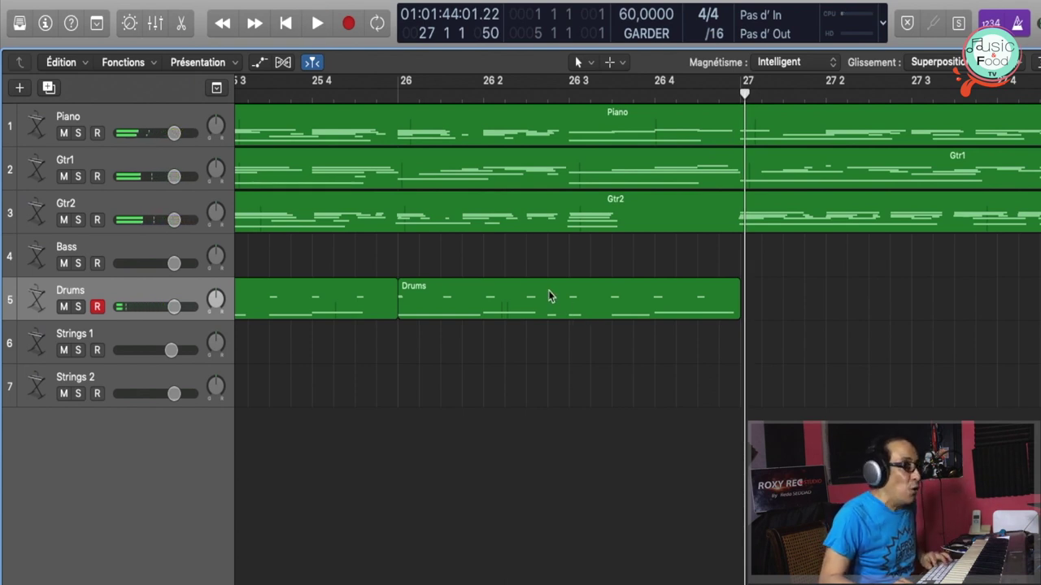
pyautogui.click(551, 296)
pyautogui.press('Delete')
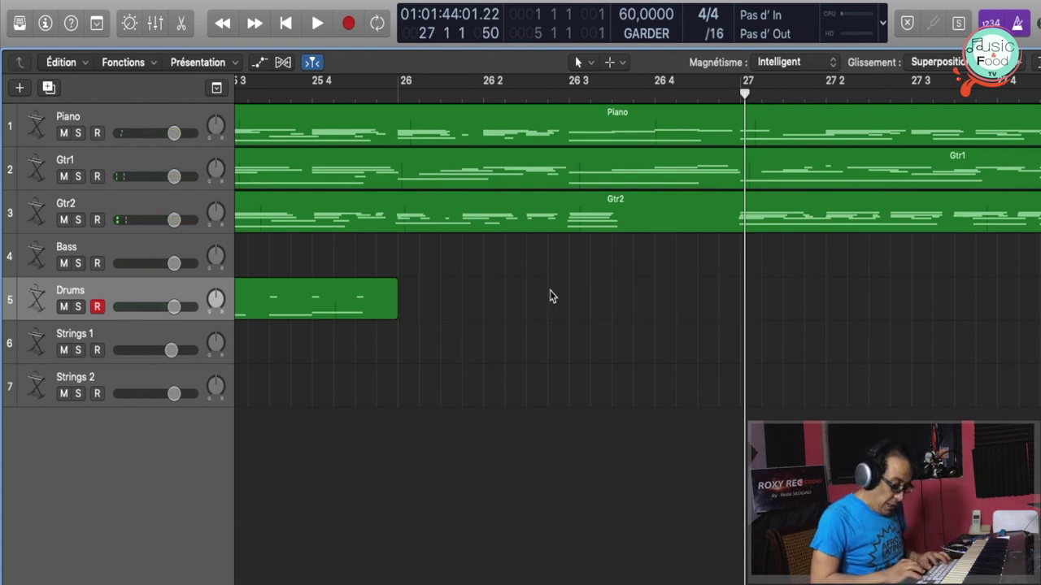
# Record a drum fill on the Drums track from bar 26, ending with a hit at the start of bar 27
pyautogui.press(',')
pyautogui.press(',')
pyautogui.press('space')
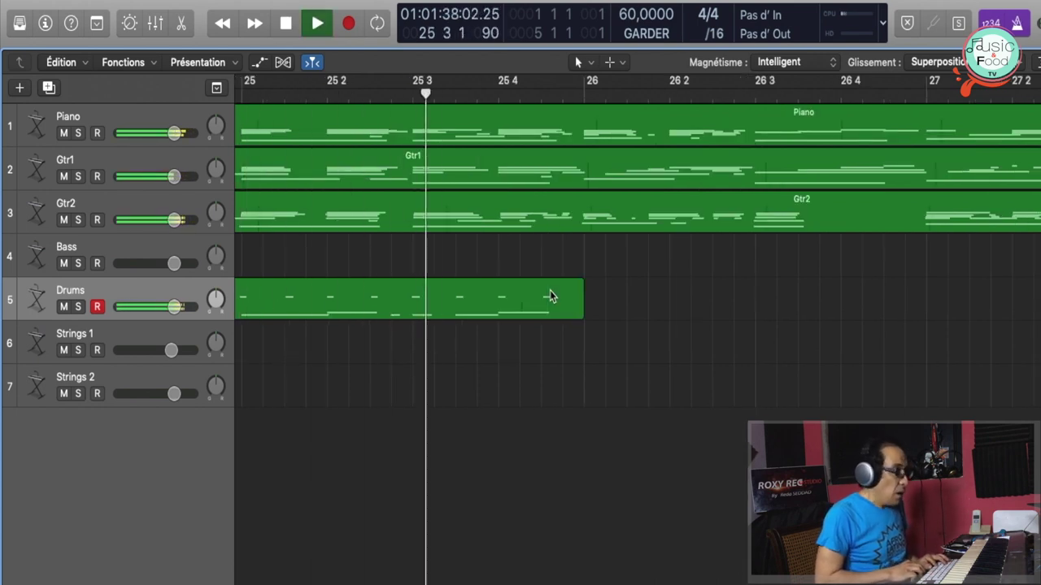
pyautogui.press(',')
pyautogui.press('r')
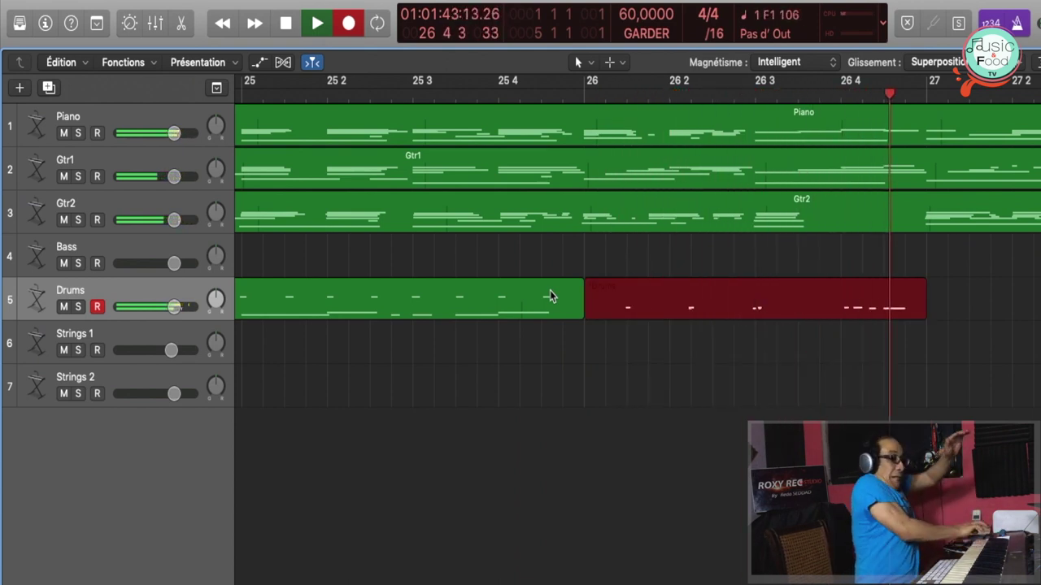
pyautogui.press('space')
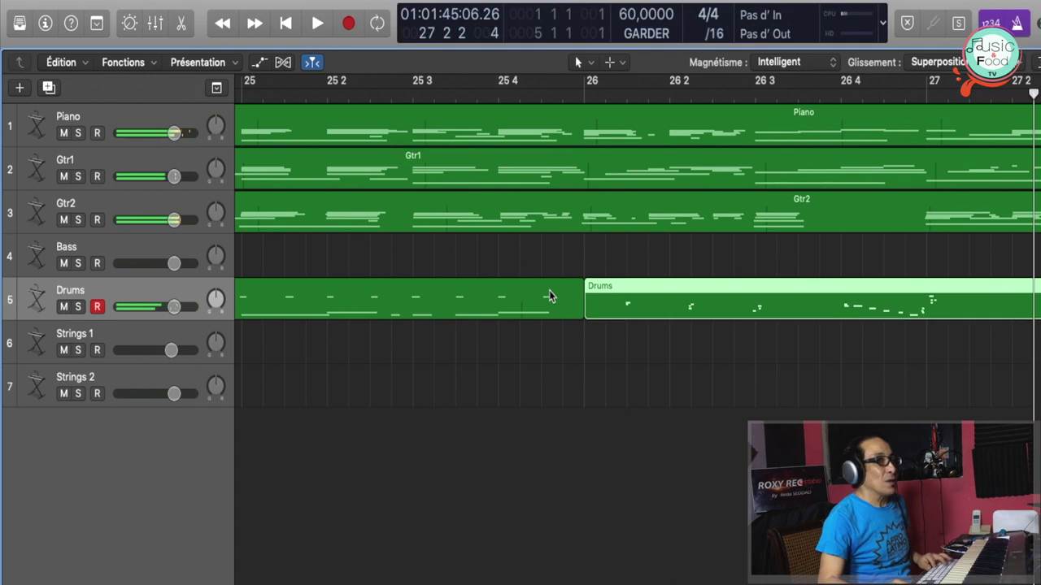
# Play back the newly recorded drum fill from bar 26
pyautogui.click(583, 89)
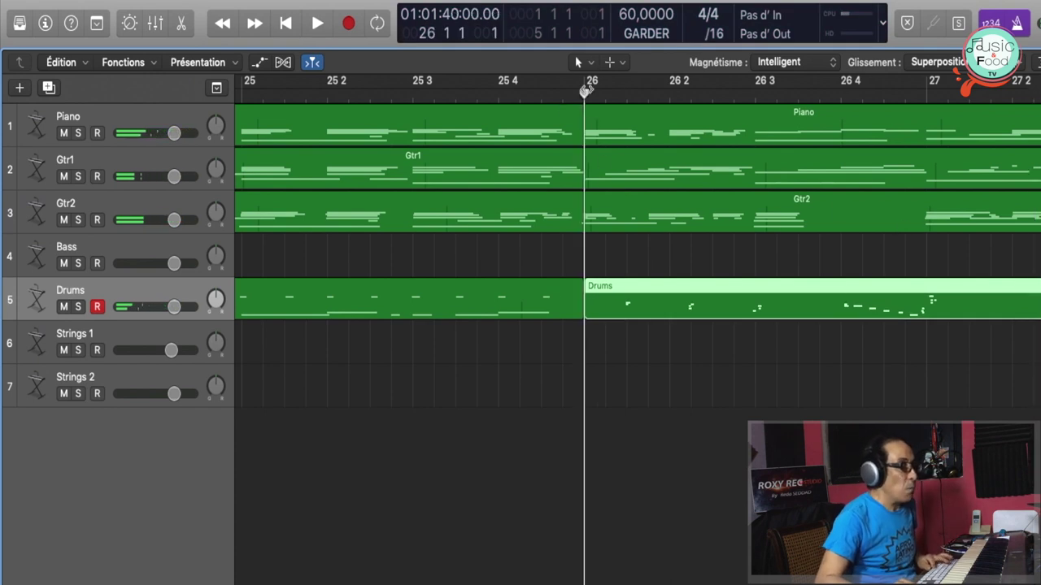
pyautogui.press('space')
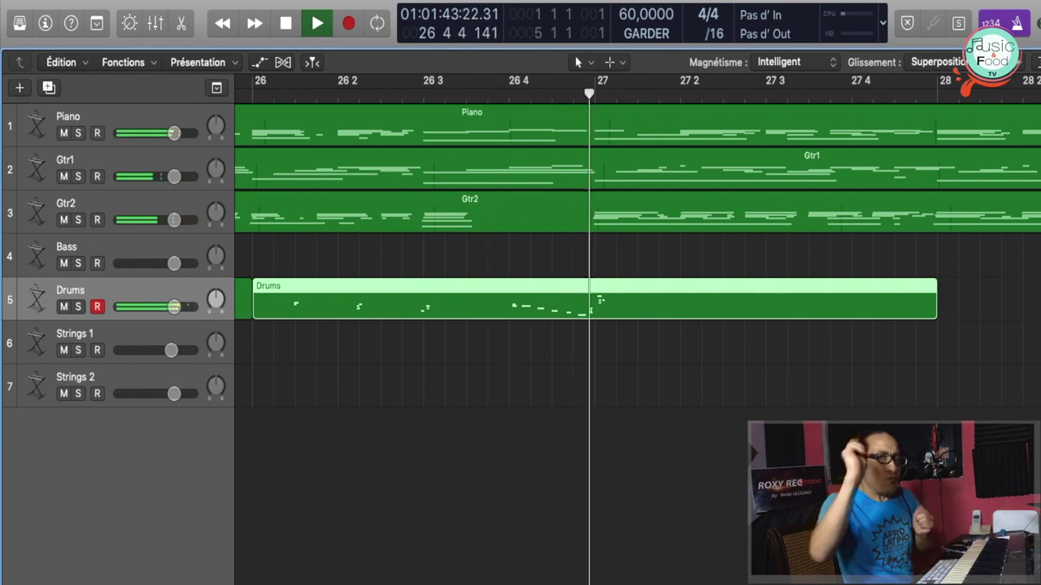
pyautogui.press('space')
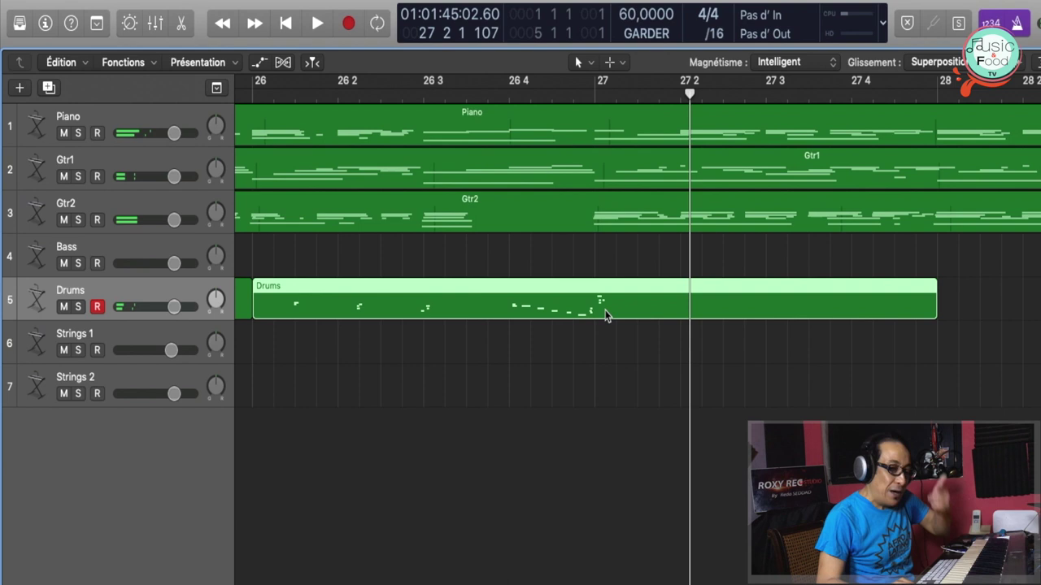
pyautogui.press('t')
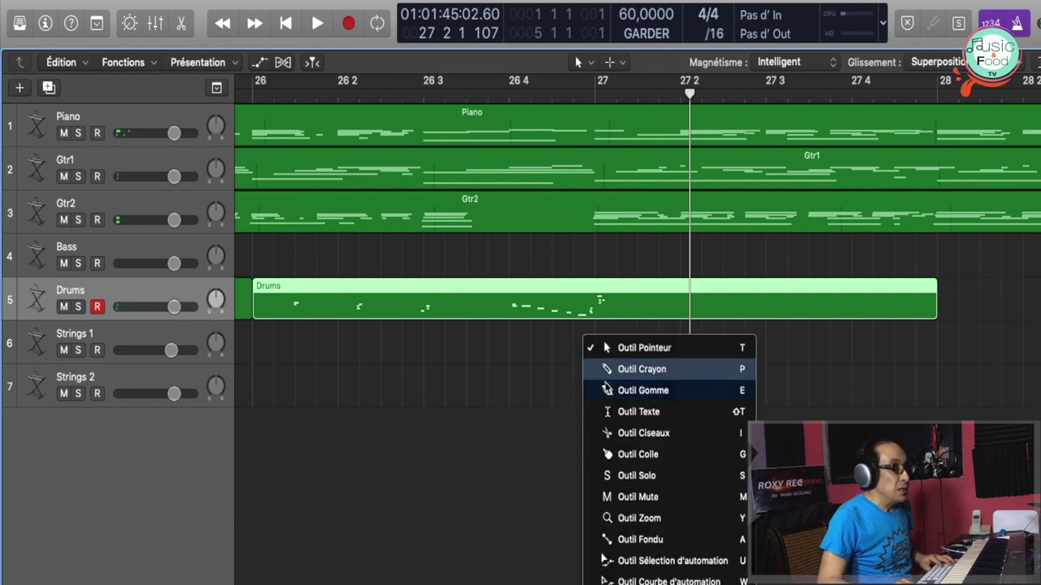
pyautogui.click(622, 431)
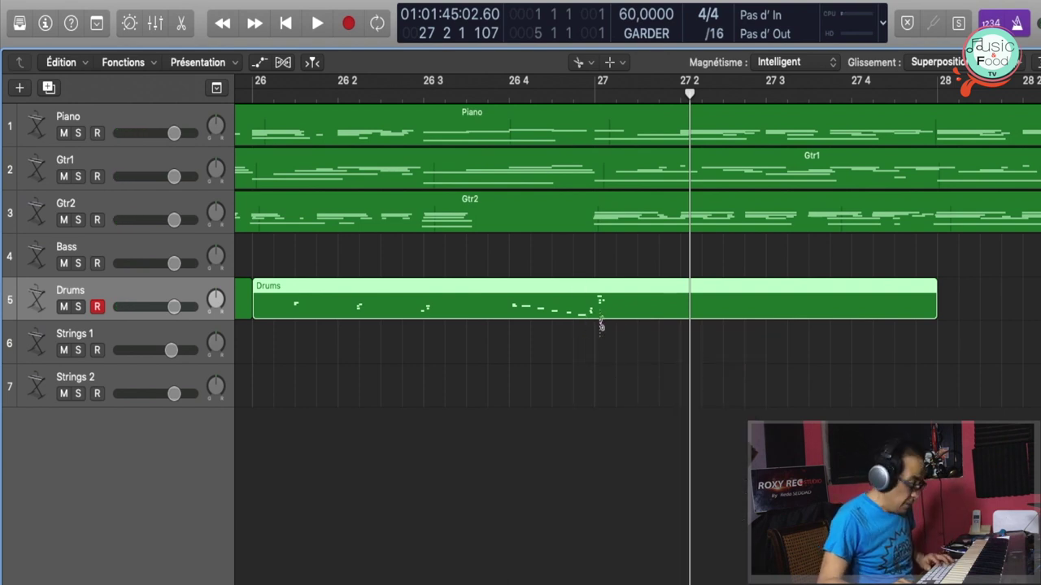
pyautogui.press('t')
# Open the drum fill region in the Piano Roll and audition its notes up to the hit at bar 27
pyautogui.click(608, 318)
pyautogui.doubleClick(624, 313)
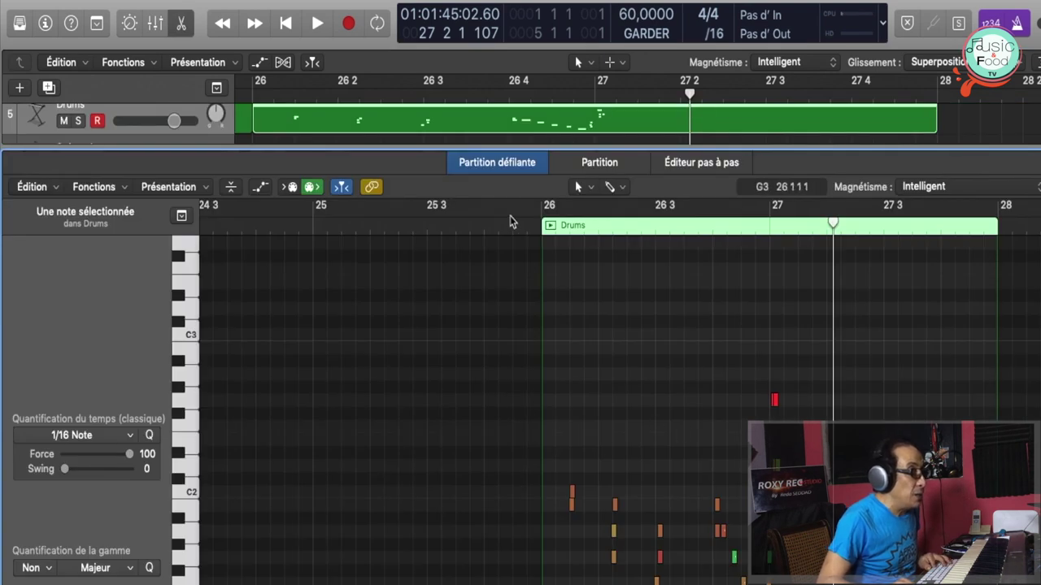
pyautogui.press('space')
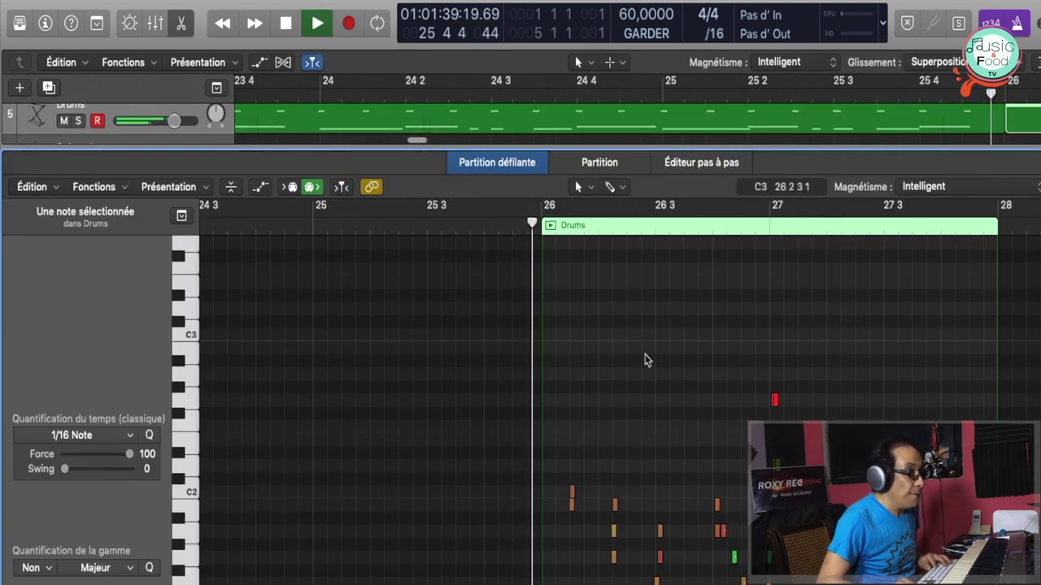
pyautogui.click(654, 398)
pyautogui.scroll(5, 654, 398)
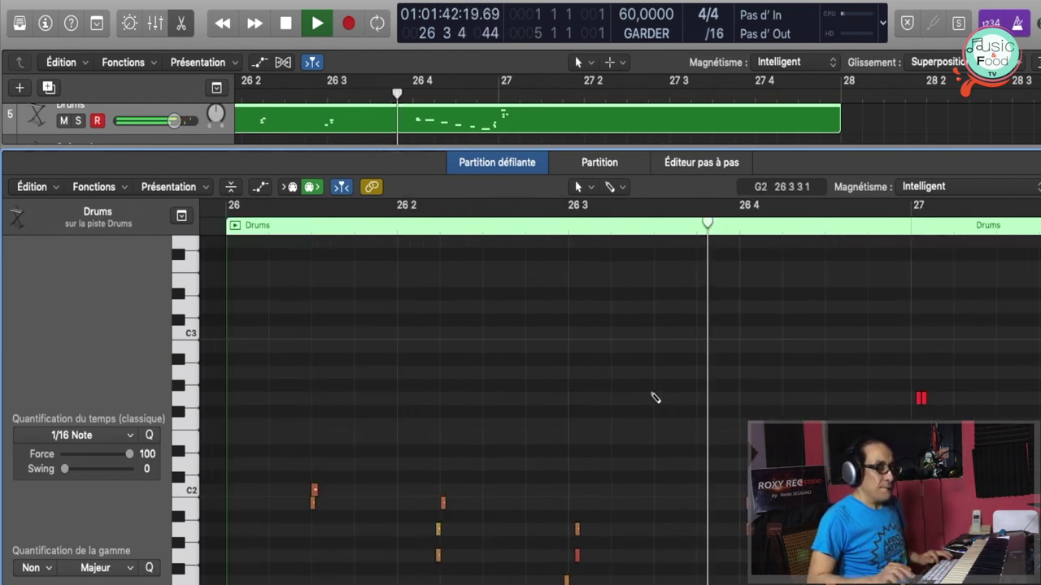
pyautogui.hscroll(1, 654, 399)
pyautogui.press('space')
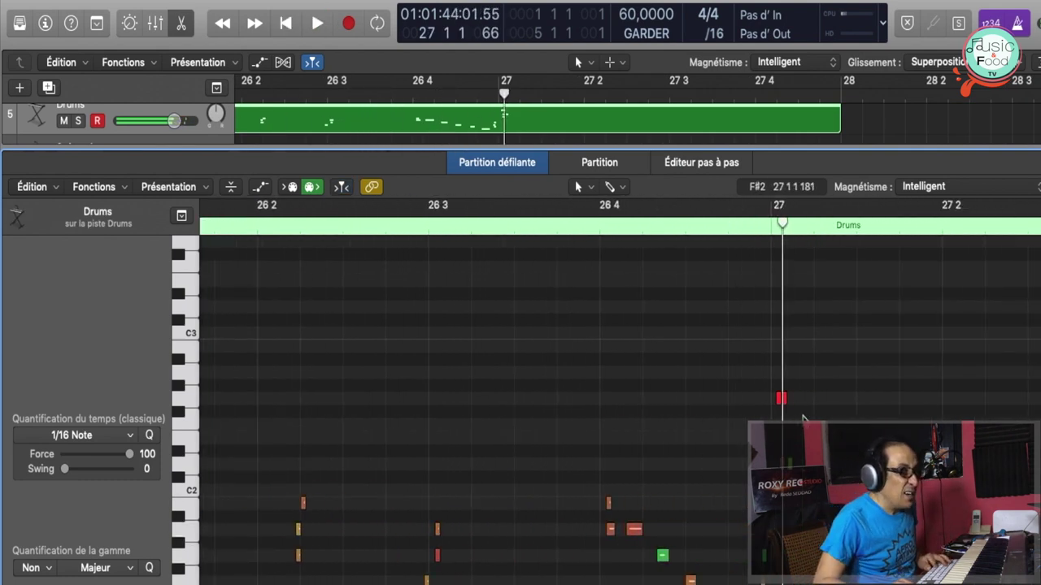
# Select the fill's final notes at bar 27 in the Piano Roll and quantize them to 1/16 Note
pyautogui.moveTo(806, 371); pyautogui.dragTo(793, 581)
pyautogui.press('a')
pyautogui.press('a')
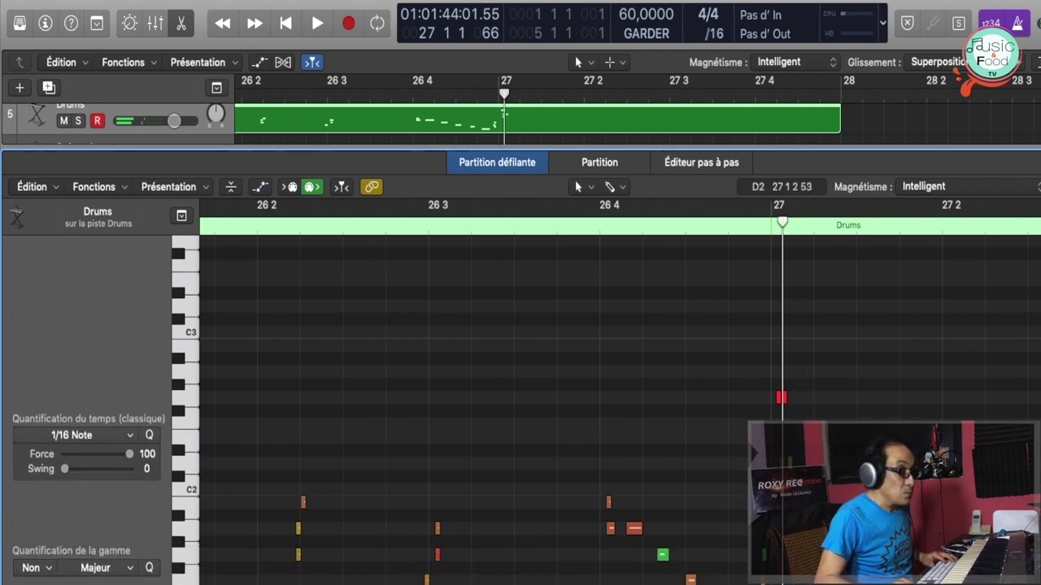
pyautogui.moveTo(809, 347); pyautogui.dragTo(781, 515)
pyautogui.press('q')
pyautogui.click(799, 464)
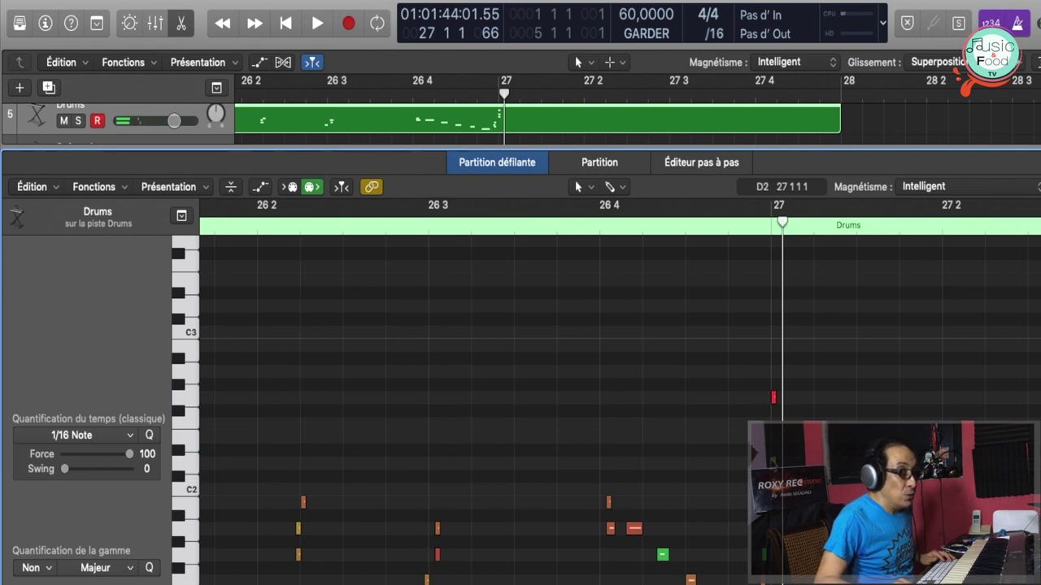
# Close the Piano Roll and trim the new drum fill region so it ends at bar 27
pyautogui.moveTo(762, 451); pyautogui.dragTo(787, 503)
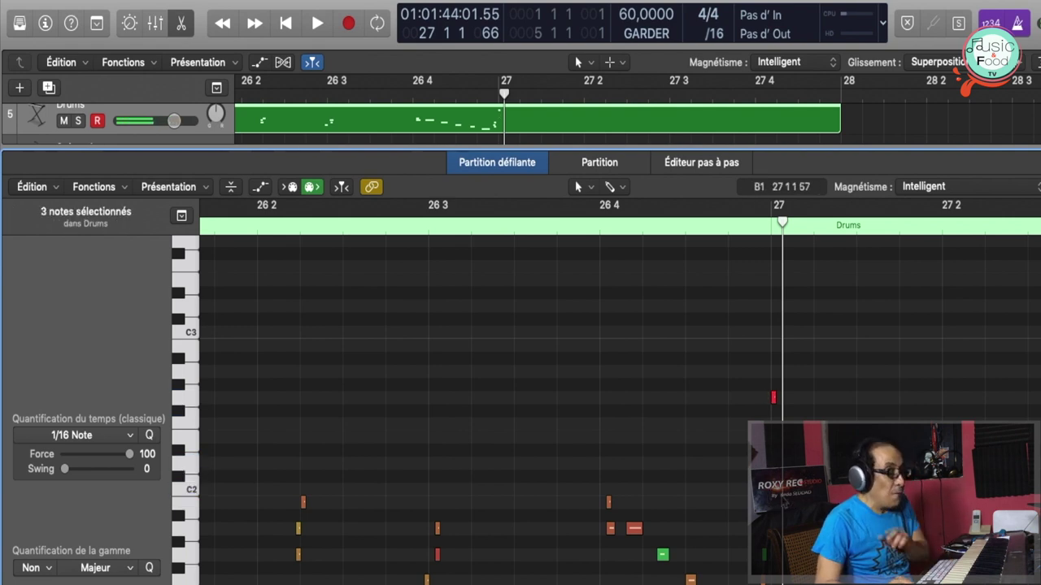
pyautogui.press('x')
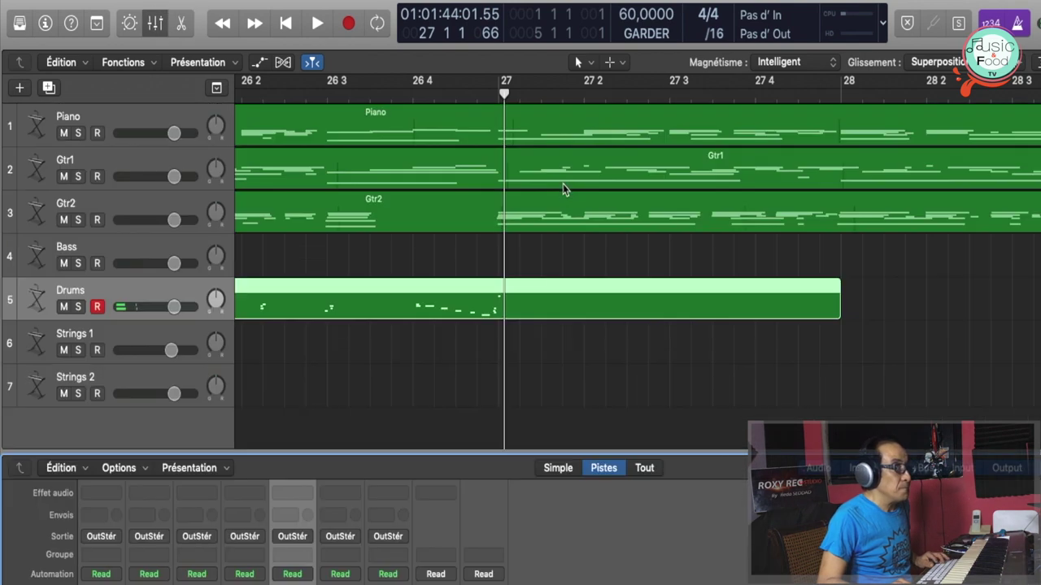
pyautogui.press('x')
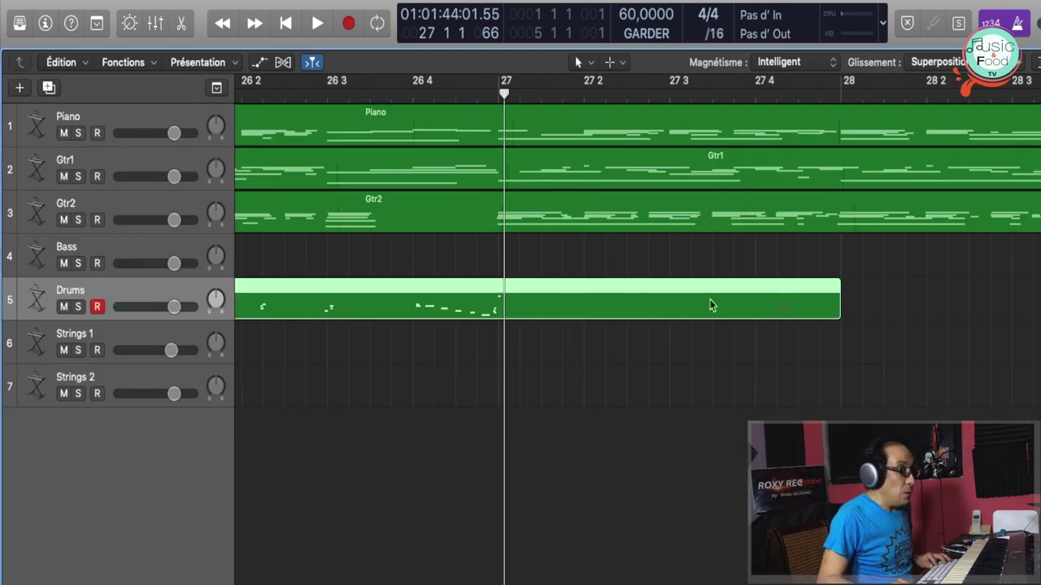
pyautogui.moveTo(835, 307); pyautogui.dragTo(503, 311)
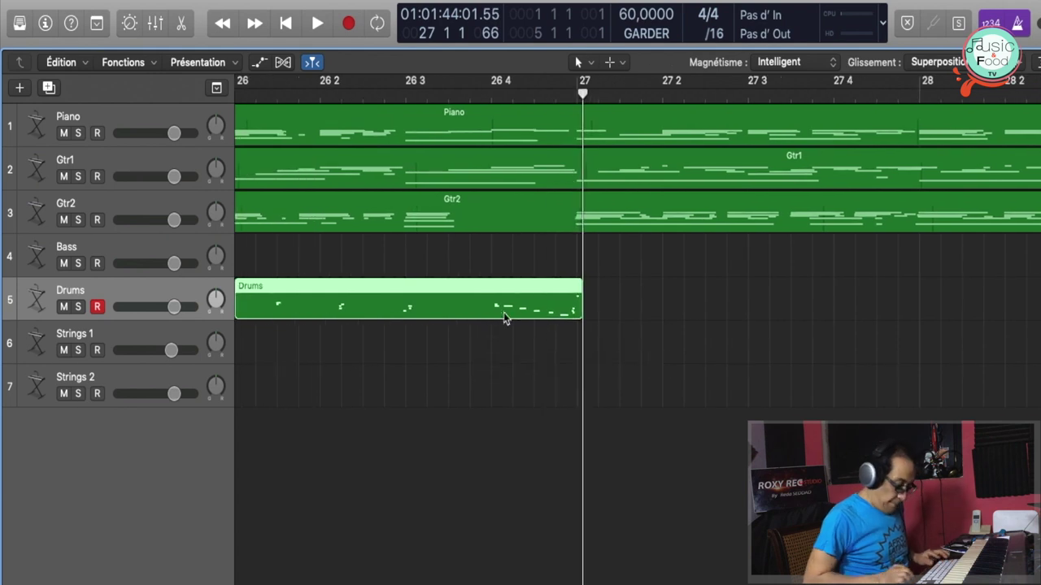
# Repeat the four-bar drum groove region on the Drums track after the fill, from bar 27 to bar 39
pyautogui.press('super+Left')
pyautogui.press('super+Left')
pyautogui.press('super+Left')
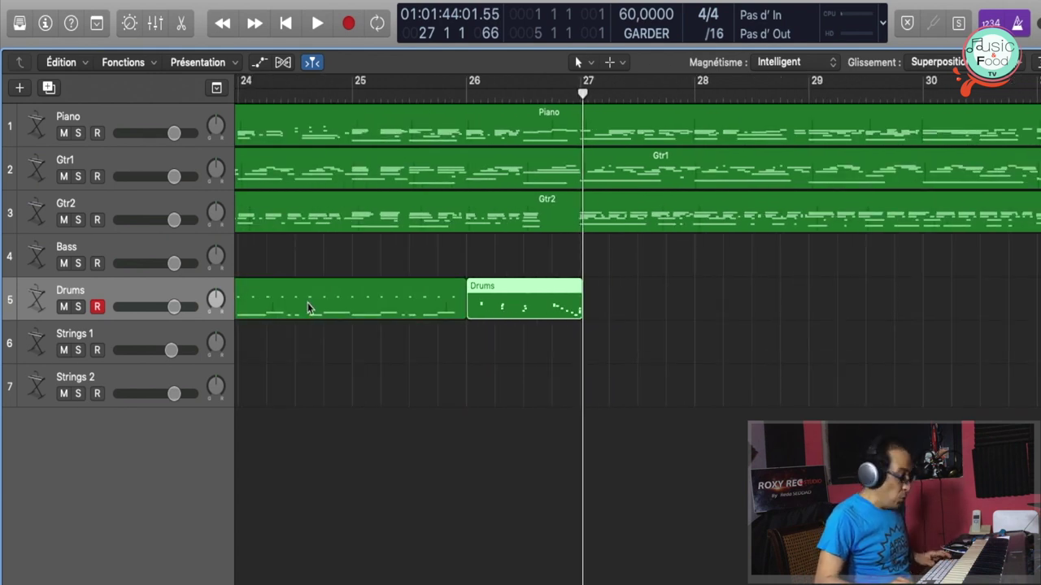
pyautogui.moveTo(307, 302); pyautogui.dragTo(882, 324)
pyautogui.hscroll(5, 883, 323)
pyautogui.hscroll(4, 487, 322)
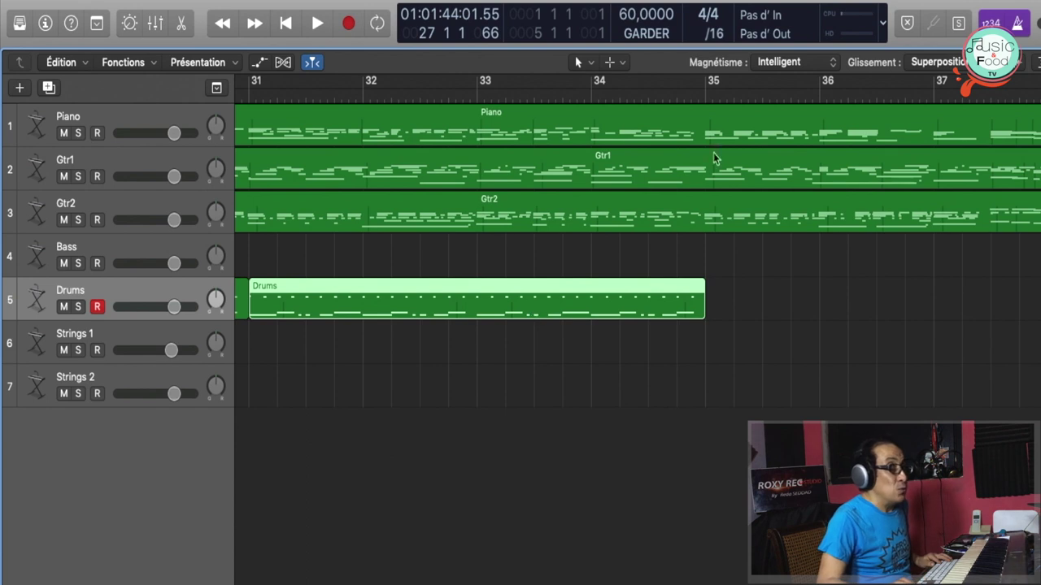
pyautogui.click(708, 100)
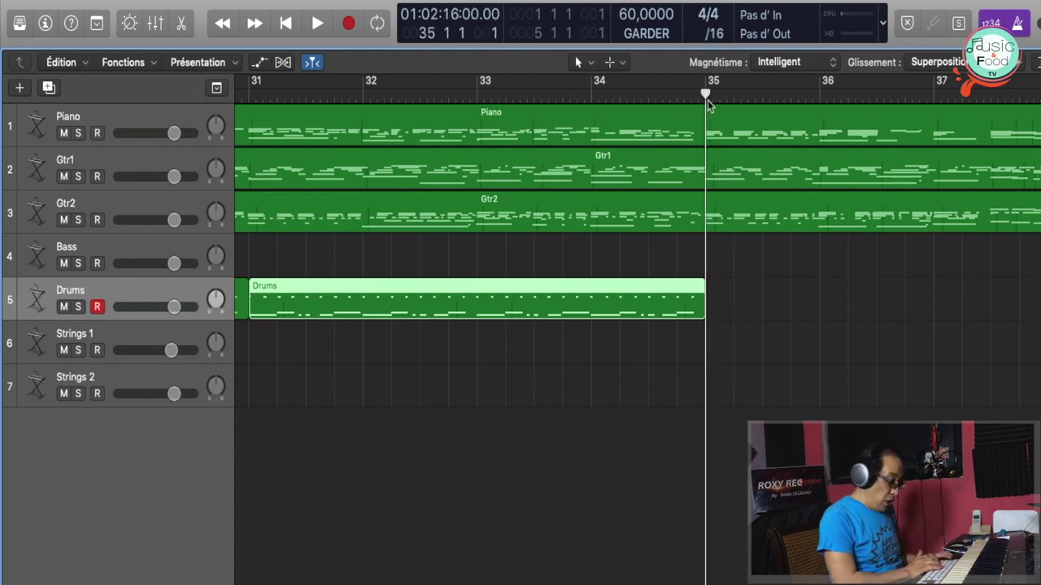
pyautogui.press('super+v')
pyautogui.click(766, 381)
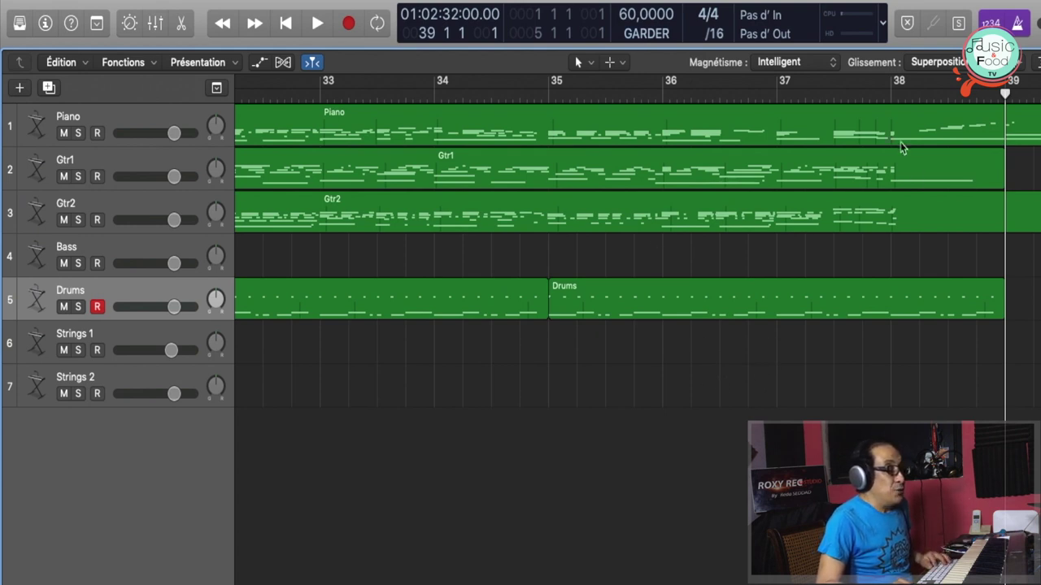
# Play back the ending from bar 37 3, split the last Drums region at bar 38 and delete the part after it
pyautogui.click(838, 101)
pyautogui.press('space')
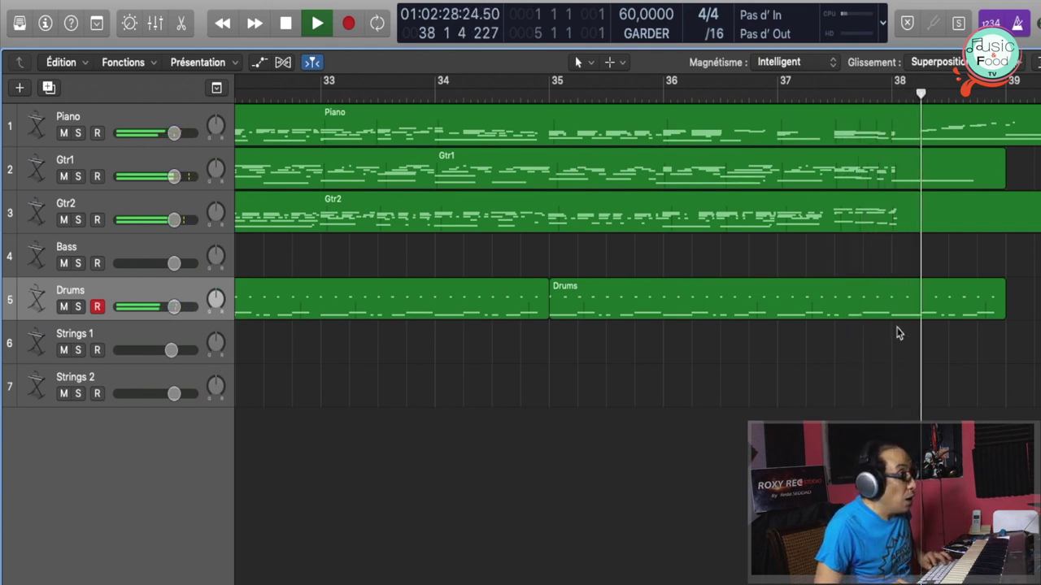
pyautogui.press('space')
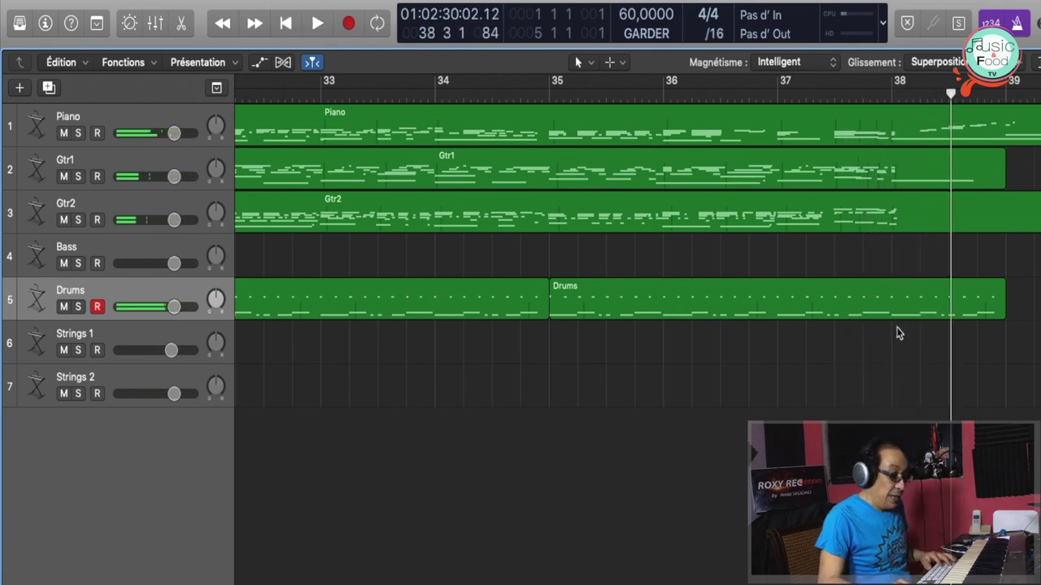
pyautogui.press('t')
pyautogui.click(911, 414)
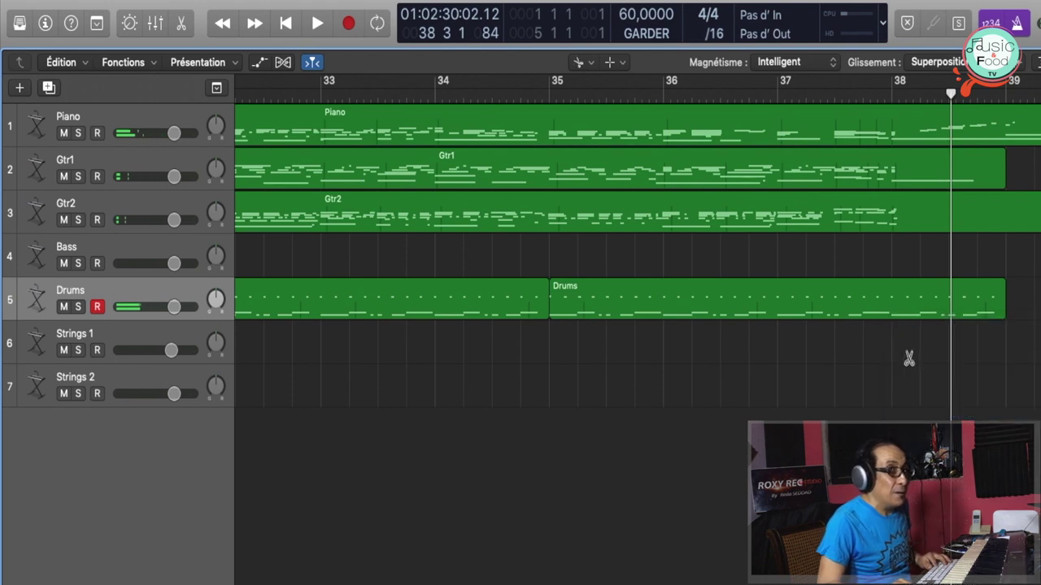
pyautogui.click(893, 313)
pyautogui.click(722, 312)
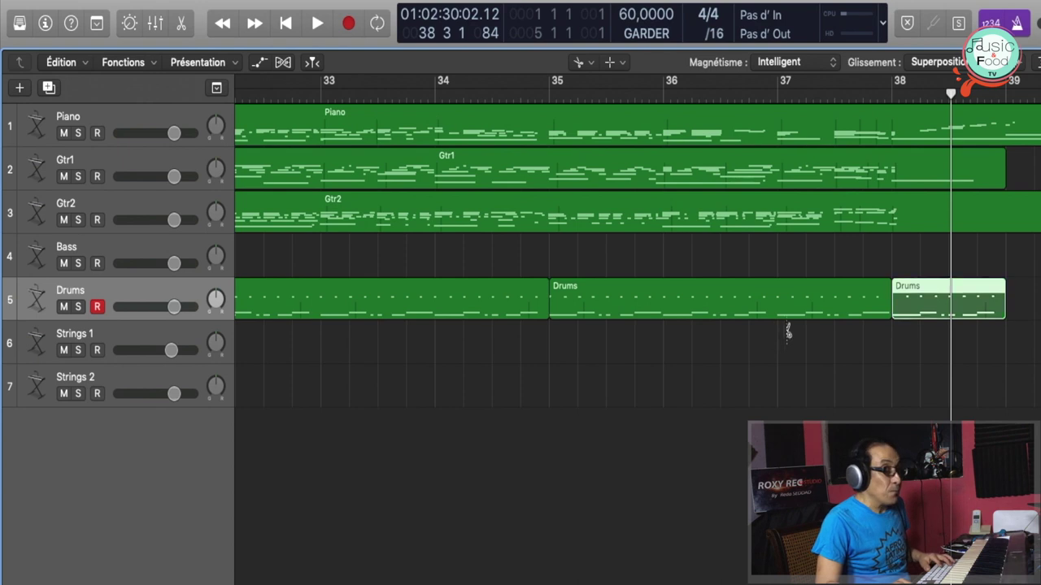
pyautogui.press('Delete')
pyautogui.press('t')
pyautogui.press('t')
# Play back the ending from bar 36 3 up to bar 38 to check the drums
pyautogui.click(715, 95)
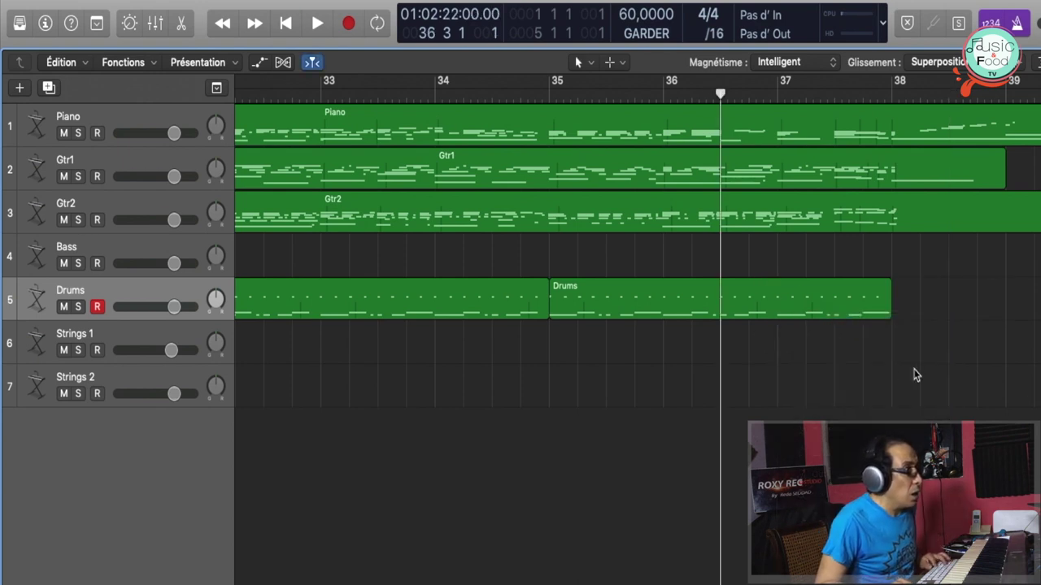
pyautogui.press('space')
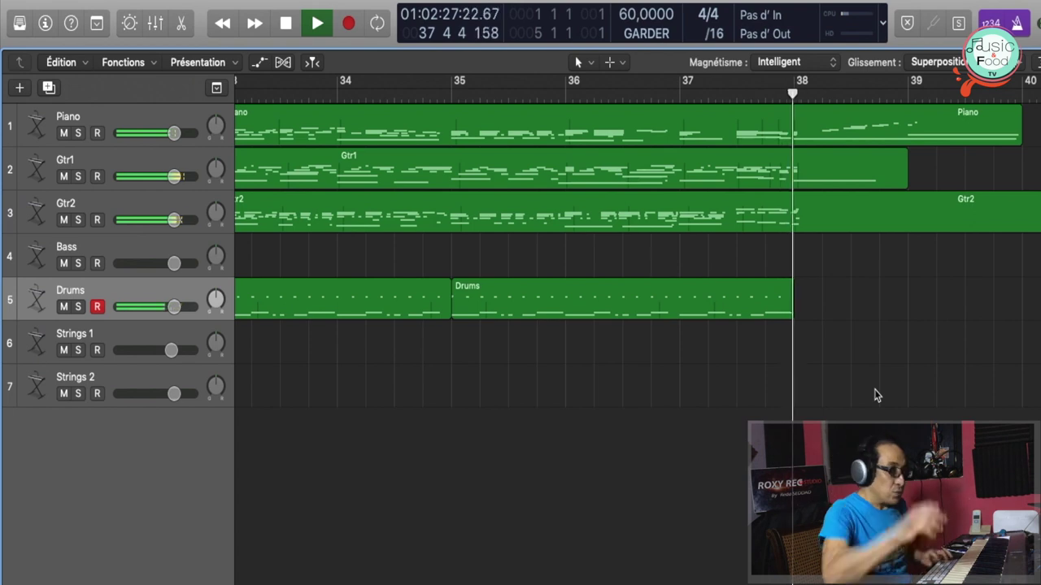
pyautogui.press('space')
# Try shortening the last Drums region to bar 37 2 and audition it from bar 36 3
pyautogui.moveTo(786, 304); pyautogui.dragTo(711, 303)
pyautogui.doubleClick(618, 91)
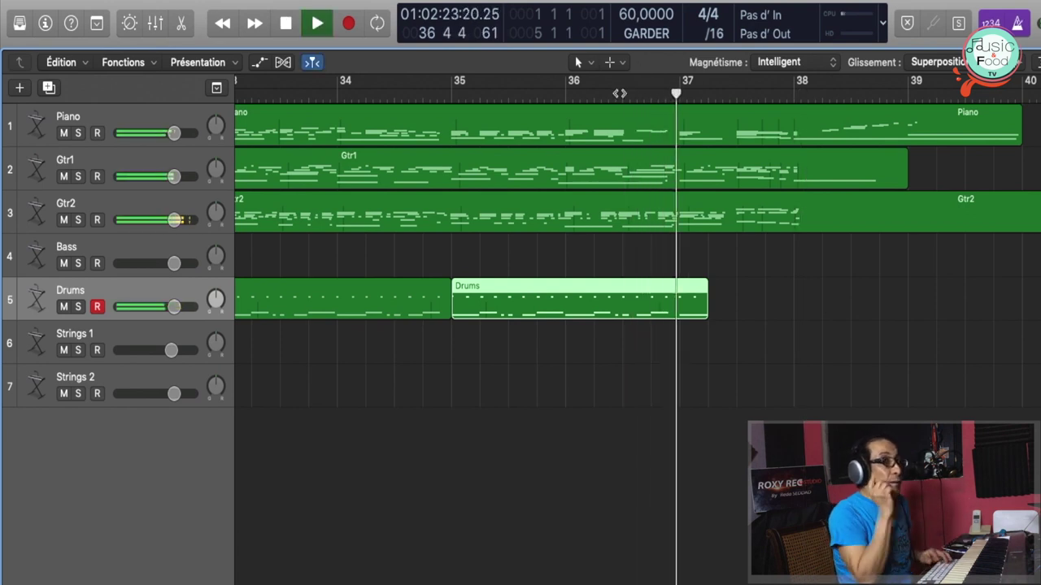
pyautogui.press('space')
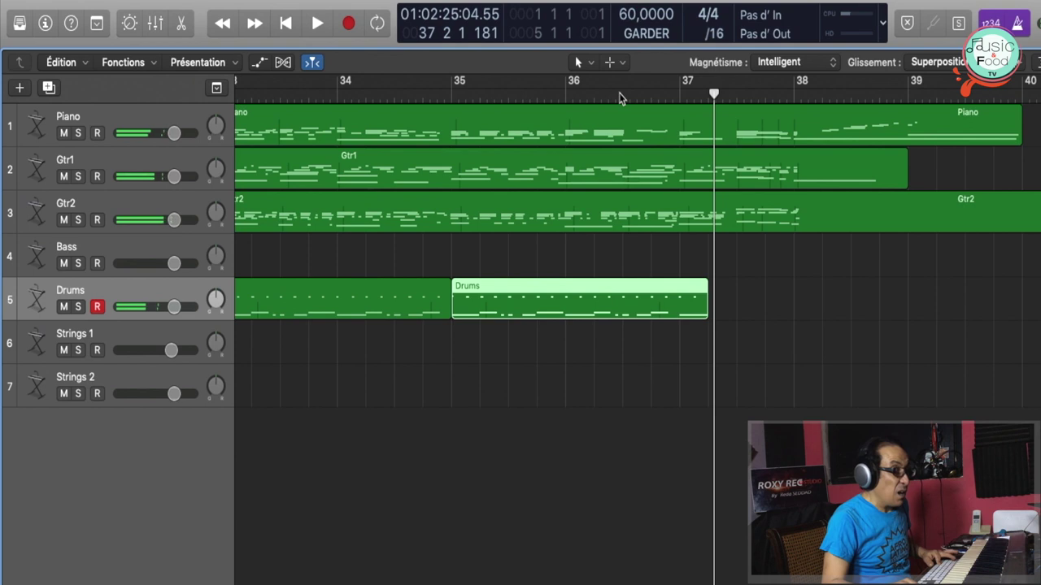
pyautogui.press('super+z')
# Trim the last Drums region to end at bar 37 3 and record a closing drum fill from there
pyautogui.doubleClick(622, 95)
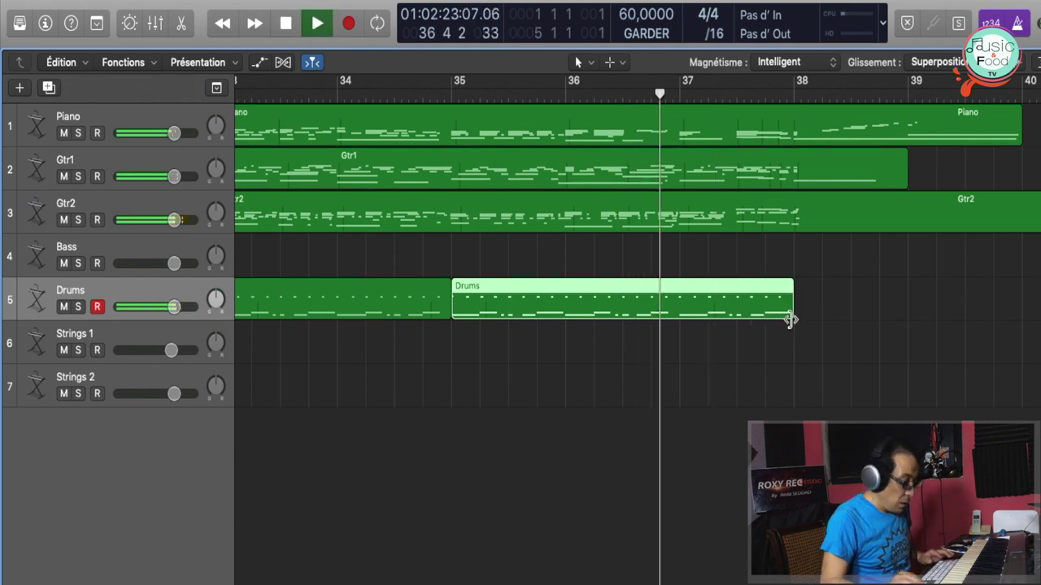
pyautogui.press('super+Right')
pyautogui.press('super+Right')
pyautogui.hscroll(8, 791, 322)
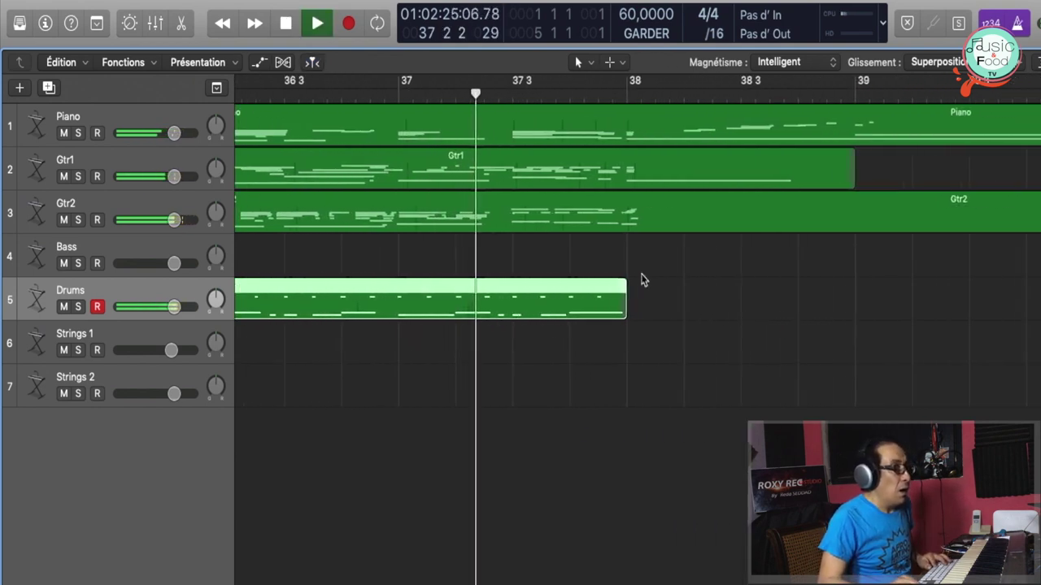
pyautogui.hscroll(2, 641, 280)
pyautogui.press('space')
pyautogui.moveTo(582, 307); pyautogui.dragTo(470, 314)
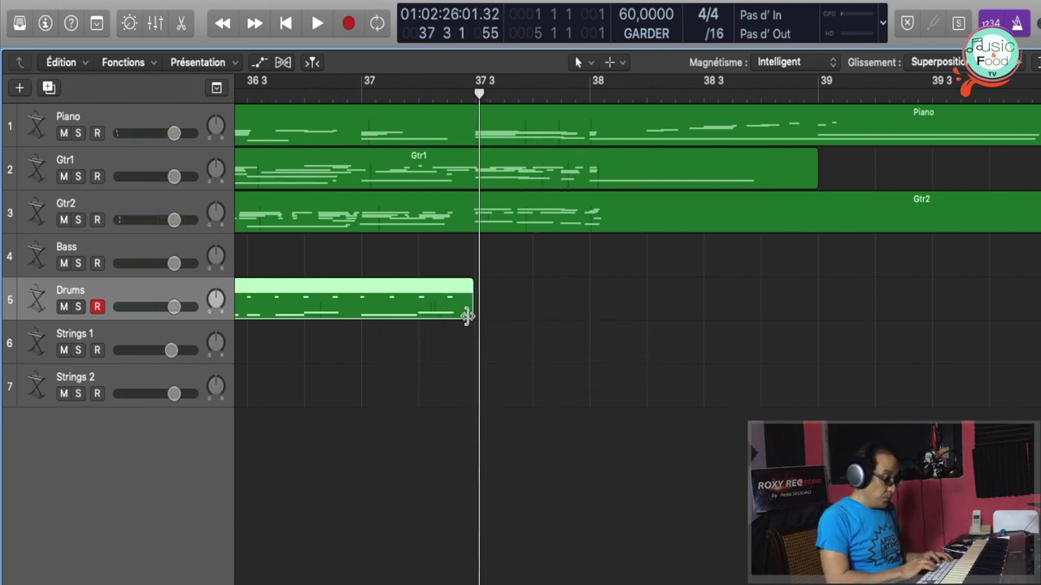
pyautogui.press('r')
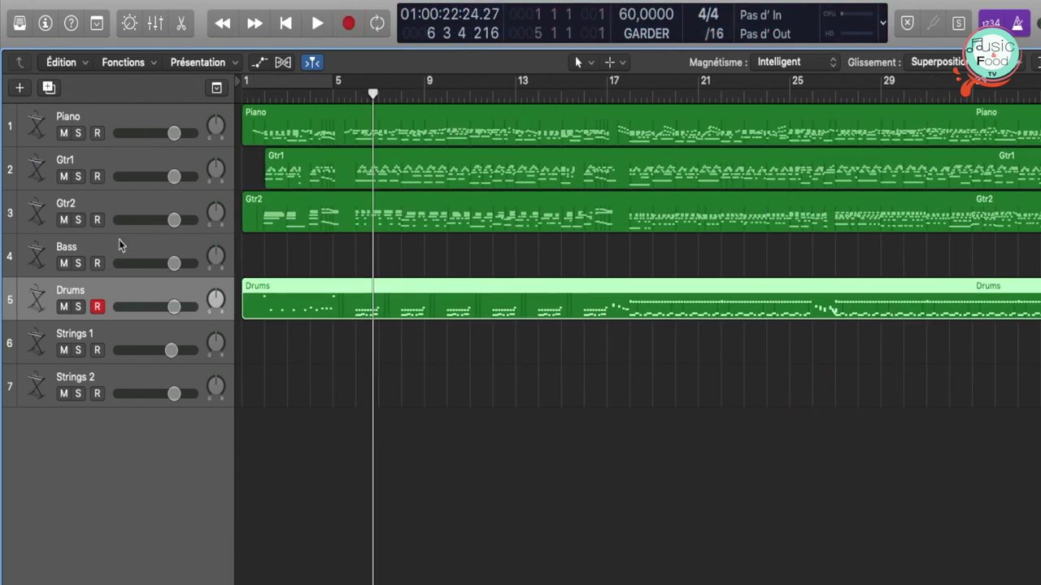
# Record the bass part on the Bass track from bar 1 through bar 40
pyautogui.click(133, 246)
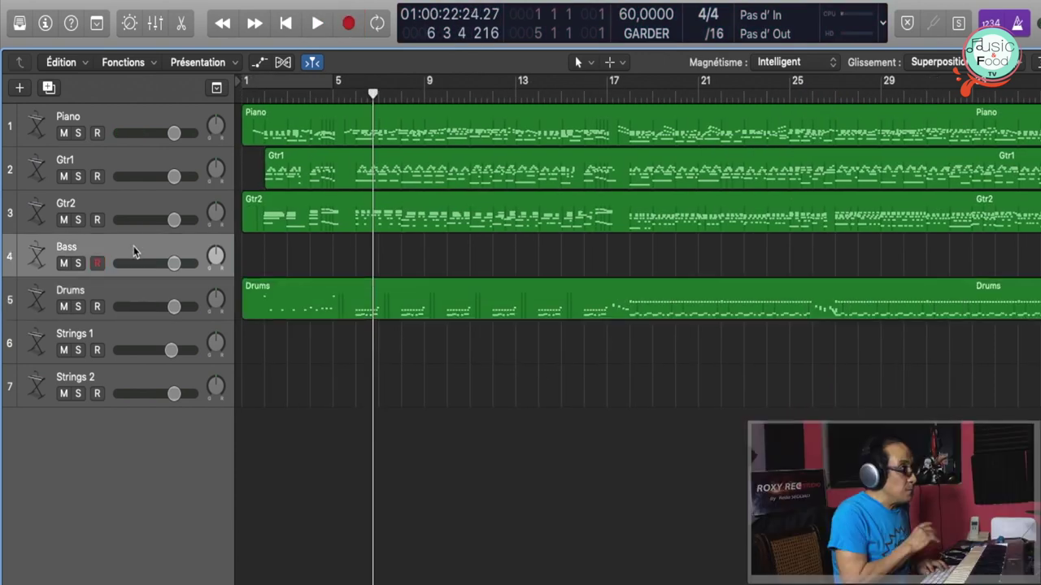
pyautogui.press('Return')
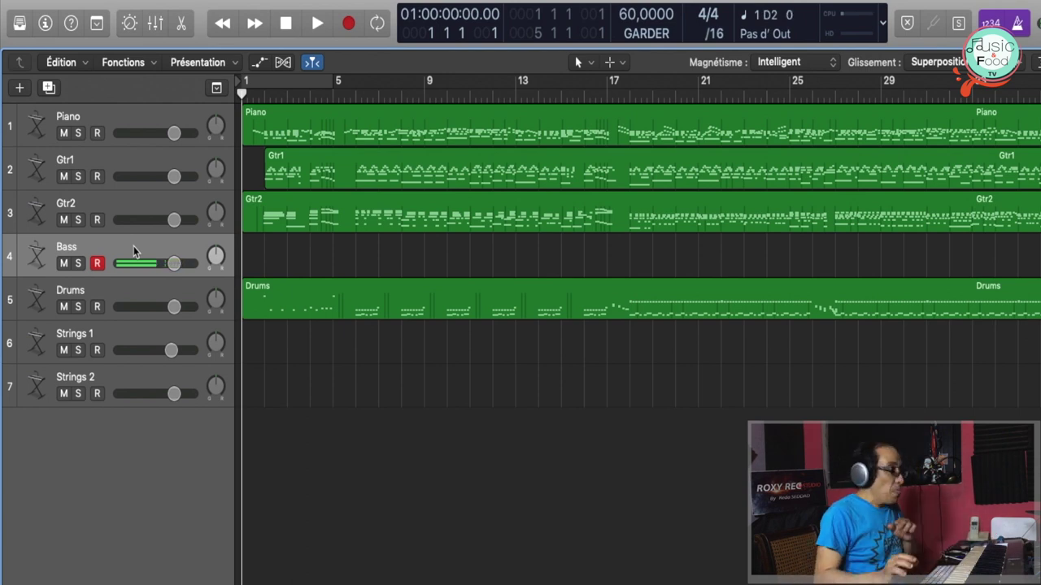
pyautogui.press('space')
pyautogui.press('r')
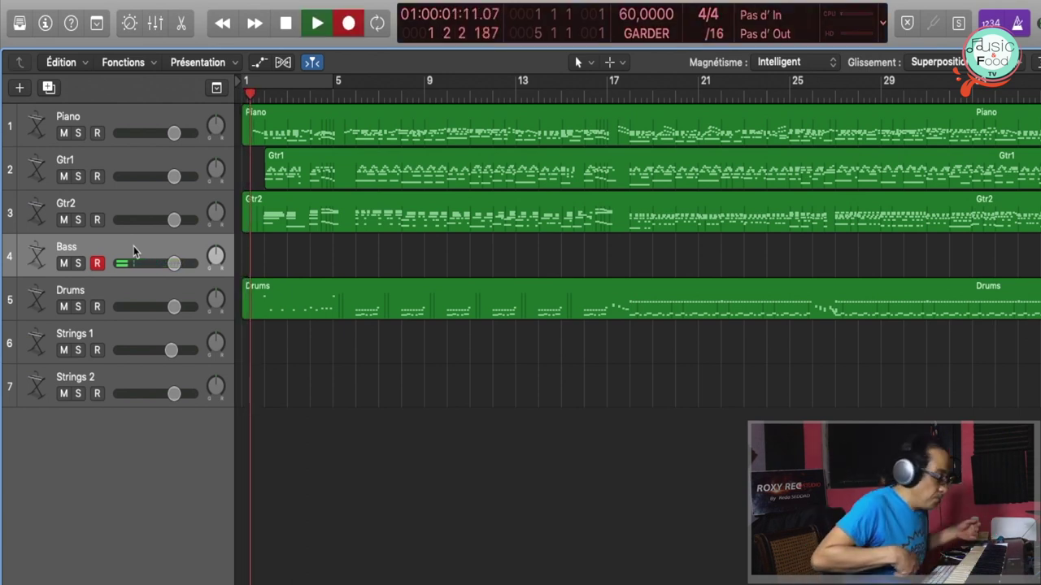
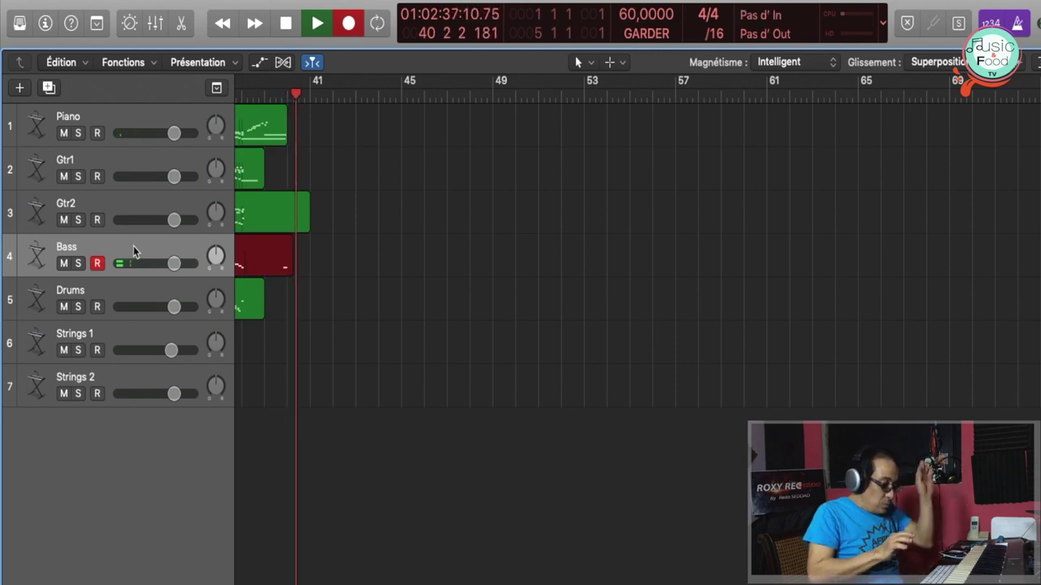
pyautogui.press('space')
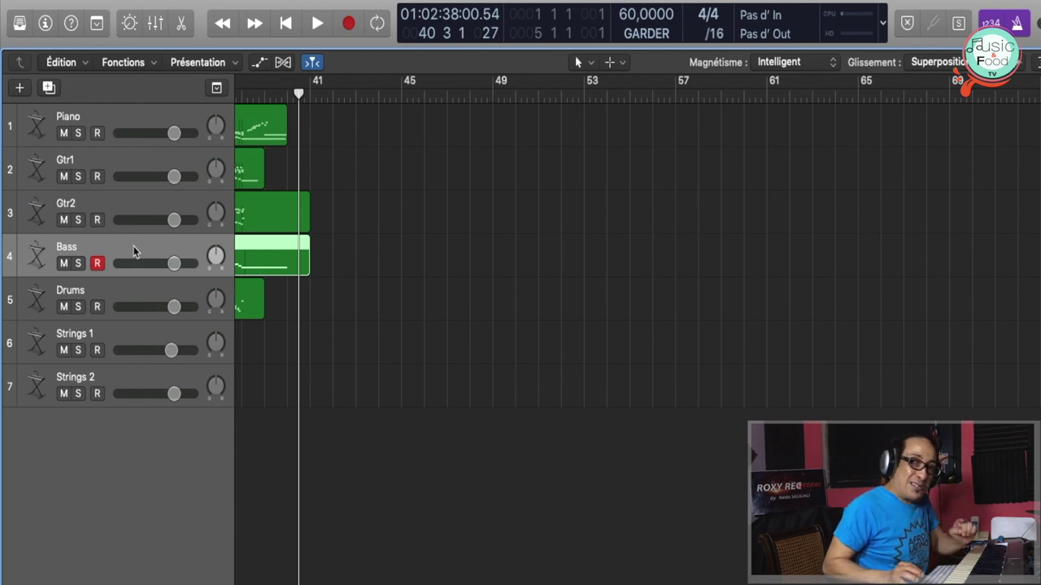
# Record the first strings part on the Strings 1 track from bar 1 through bar 40
pyautogui.press('Return')
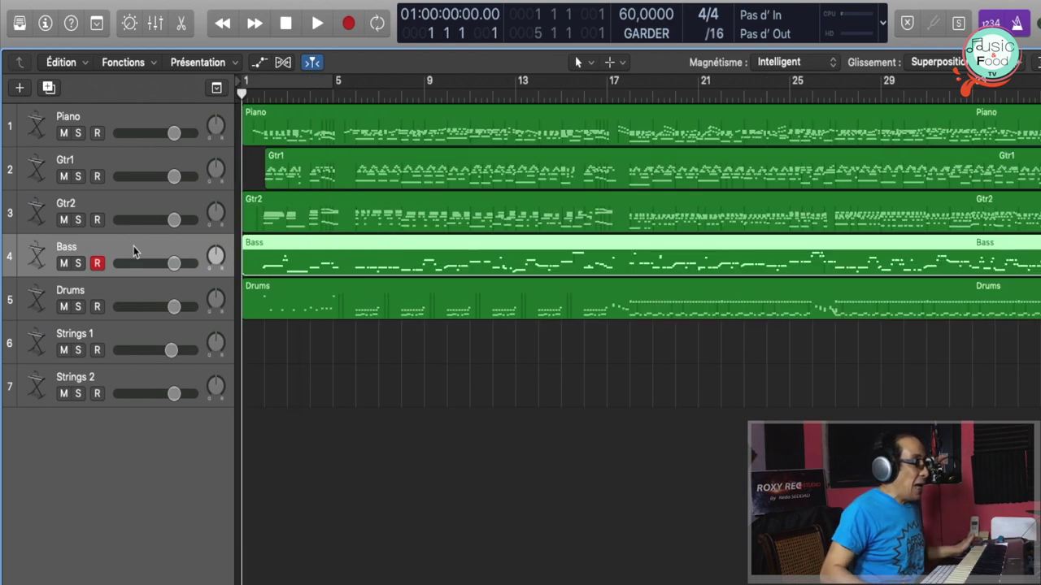
pyautogui.click(135, 342)
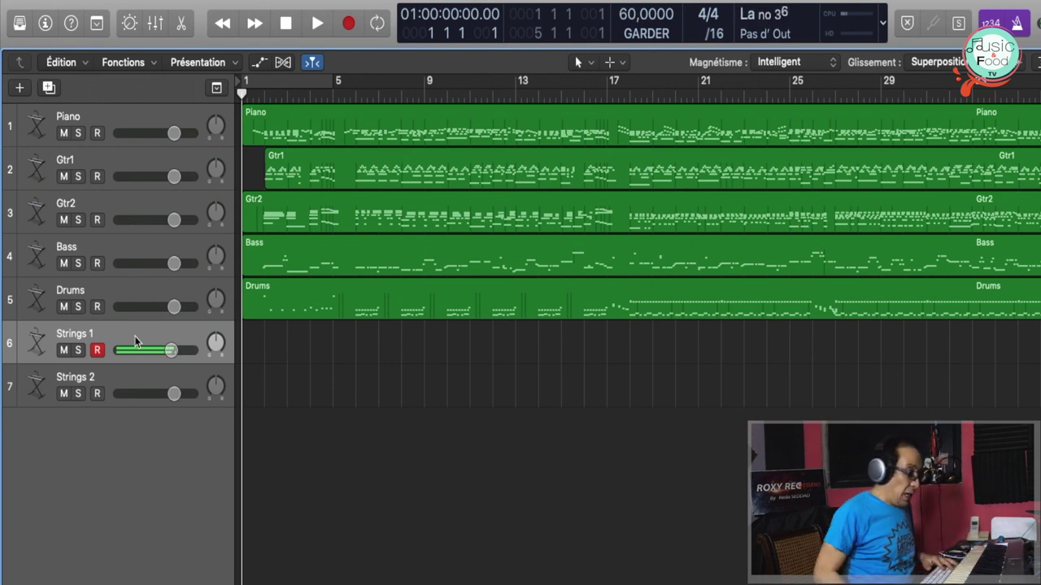
pyautogui.press('r')
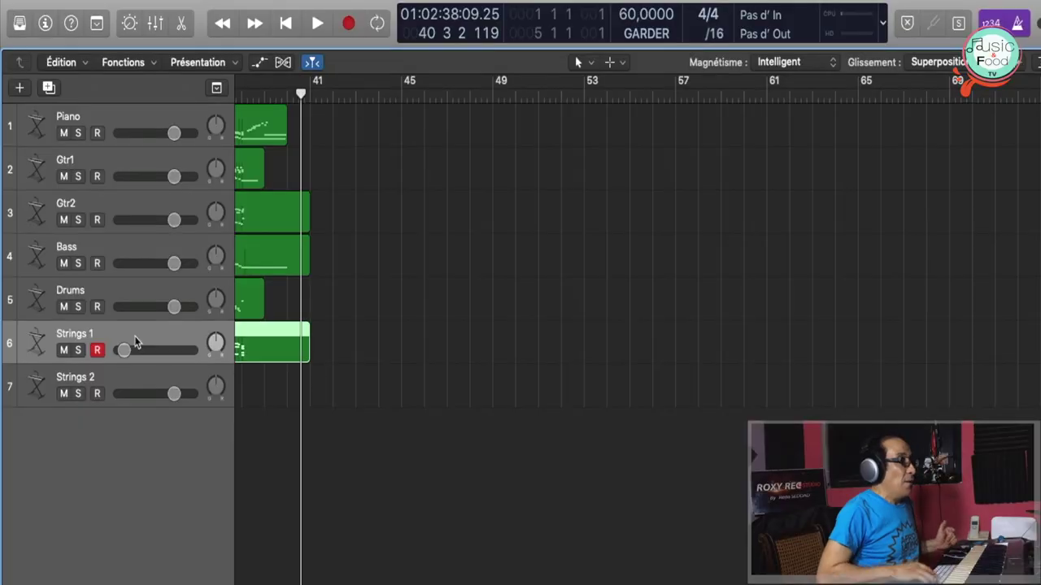
# Record the second strings part on the Strings 2 track from bar 1 to the end of the song
pyautogui.press('Return')
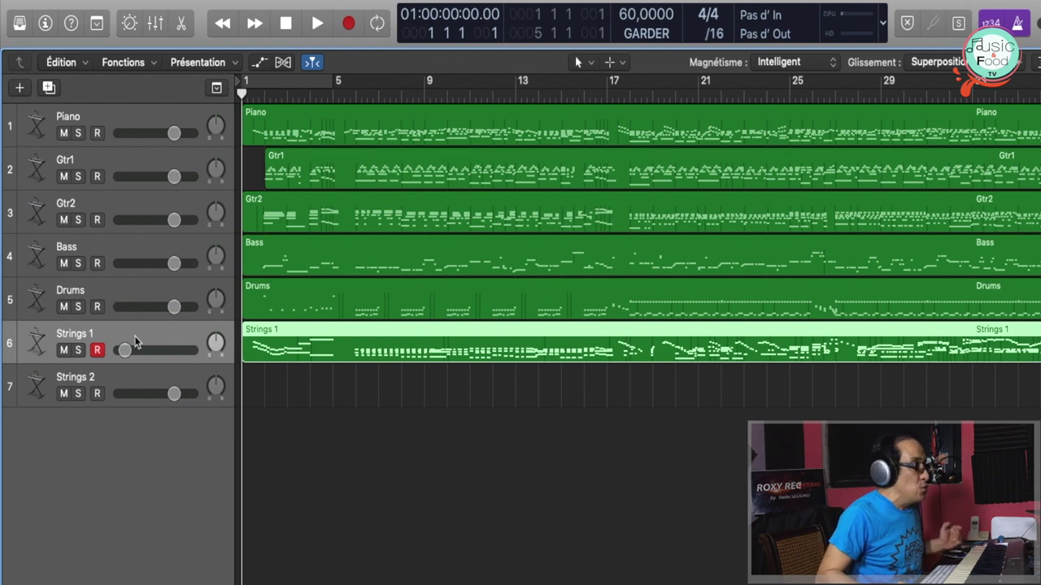
pyautogui.click(144, 375)
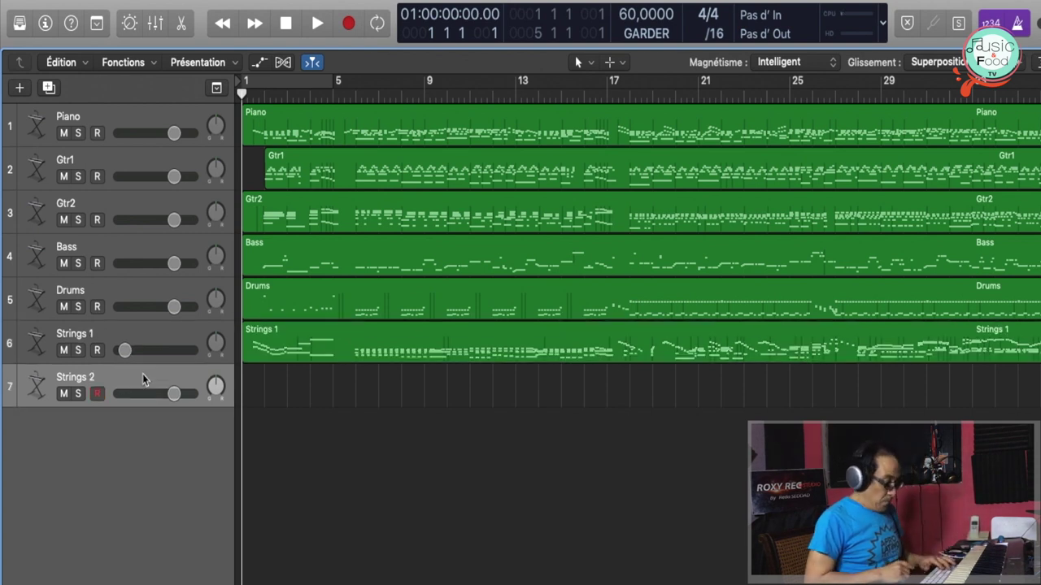
pyautogui.press('r')
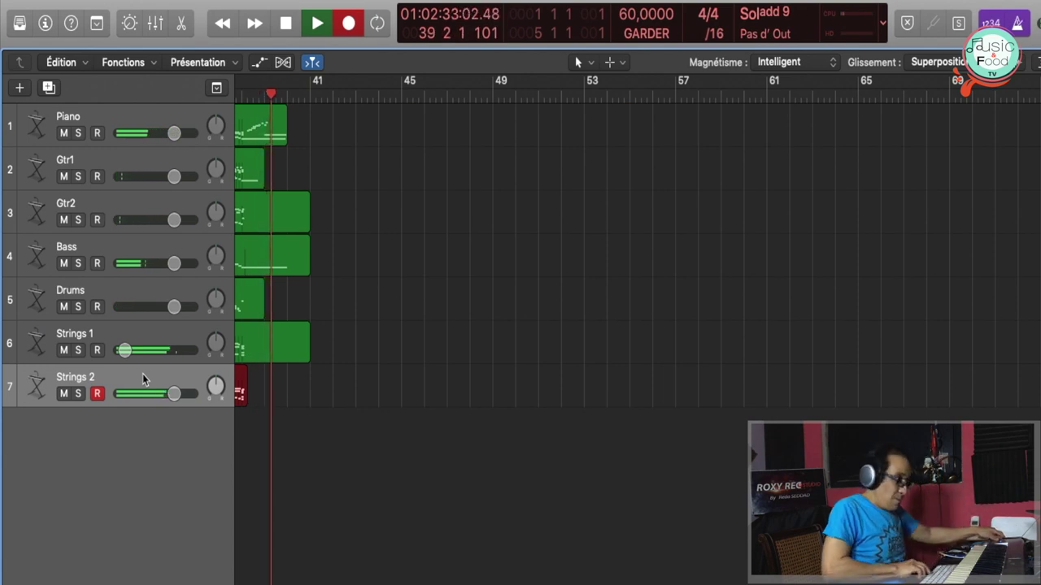
pyautogui.press('space')
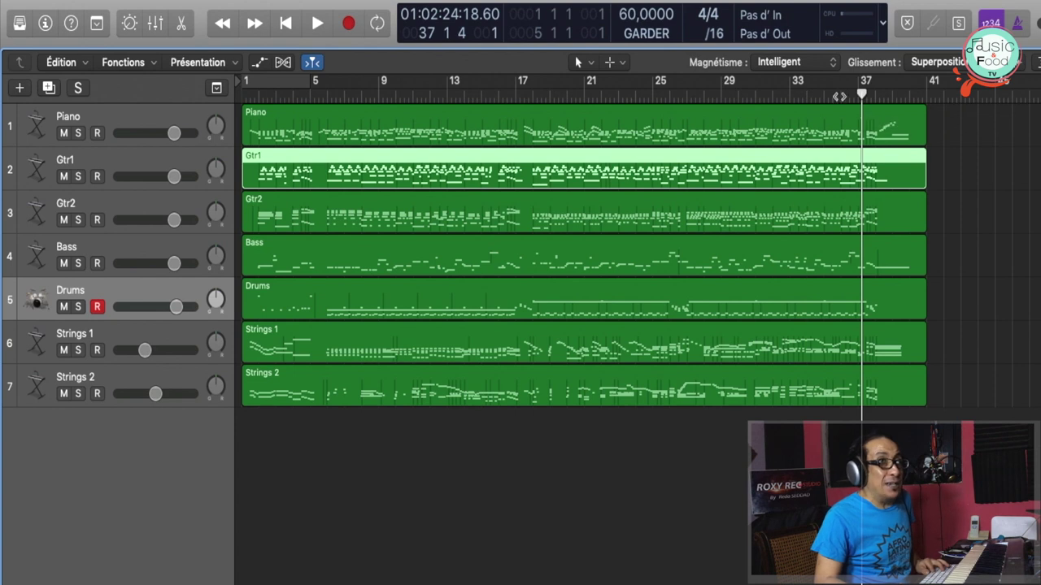
# Open the Piano region's notes in the piano roll and listen to the closing run through bars 38 and 39
pyautogui.press('space')
pyautogui.doubleClick(861, 123)
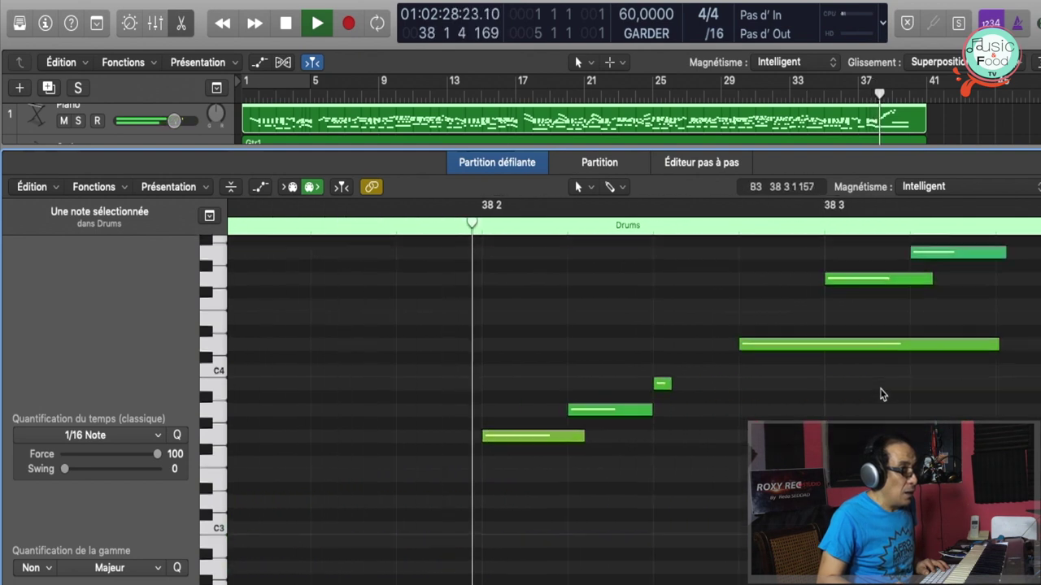
pyautogui.scroll(3, 883, 394)
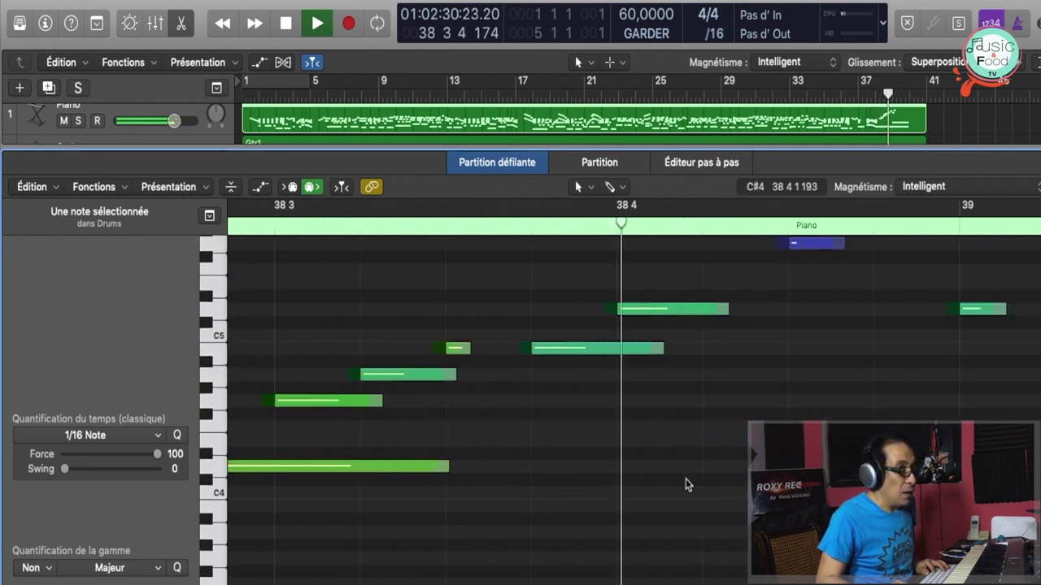
pyautogui.press('super+Left')
pyautogui.press('super+Left')
pyautogui.press('super+Left')
pyautogui.press('super+Left')
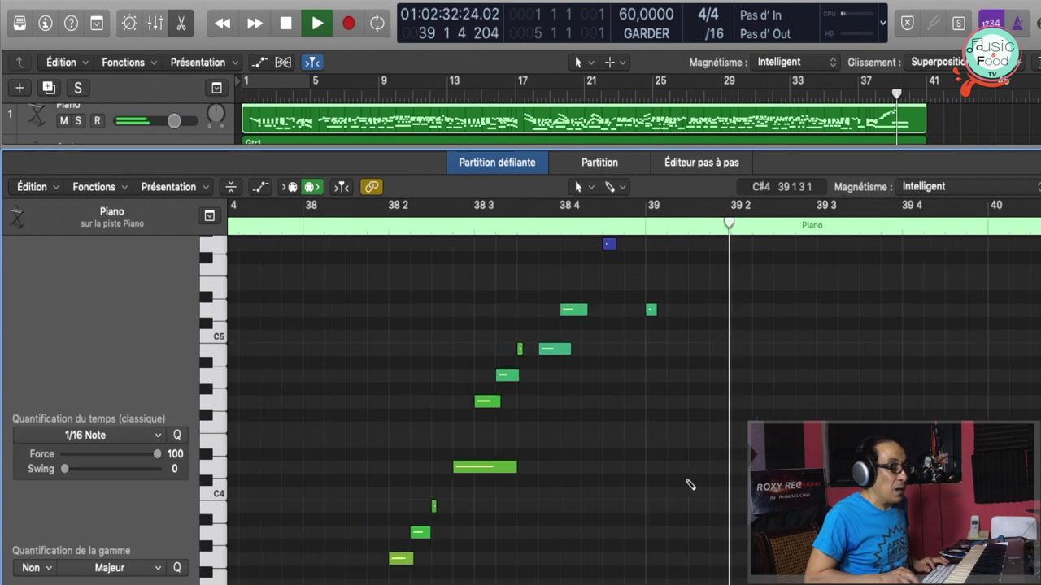
pyautogui.press('super+Up')
pyautogui.press('space')
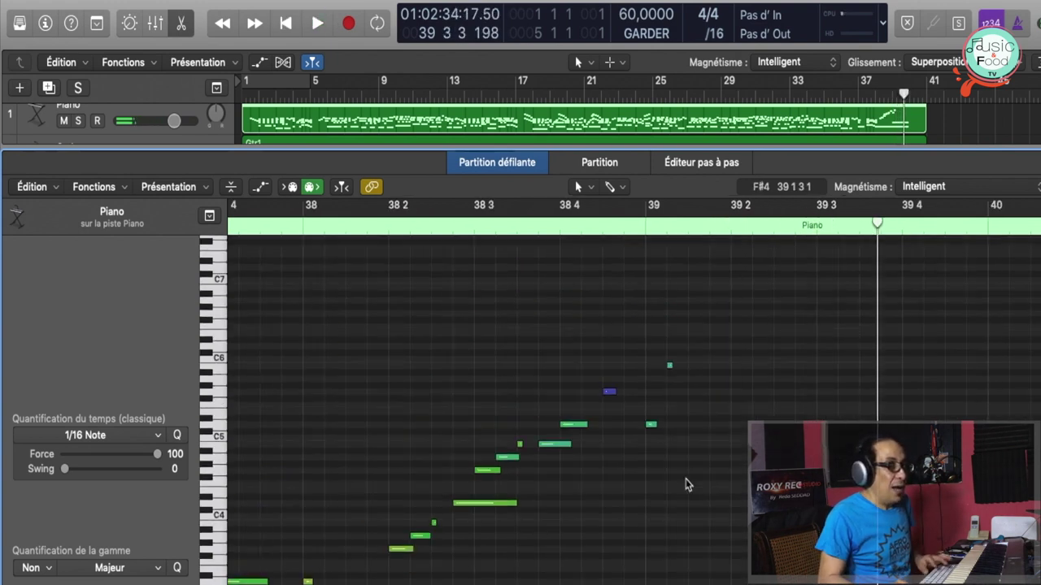
# Solo the Piano track and play its closing run from just before bar 38
pyautogui.hscroll(-5, 687, 485)
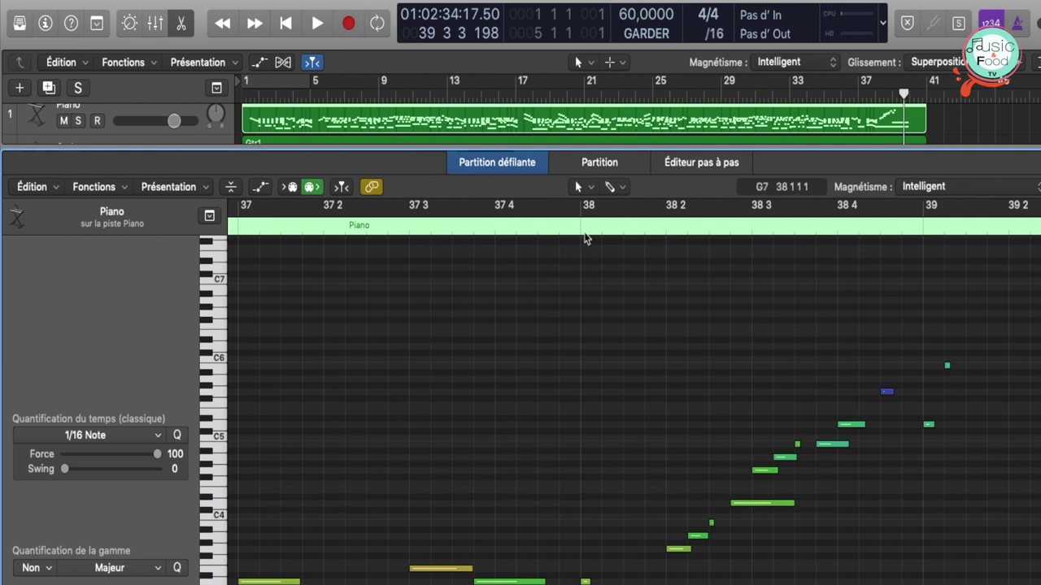
pyautogui.click(570, 225)
pyautogui.press('space')
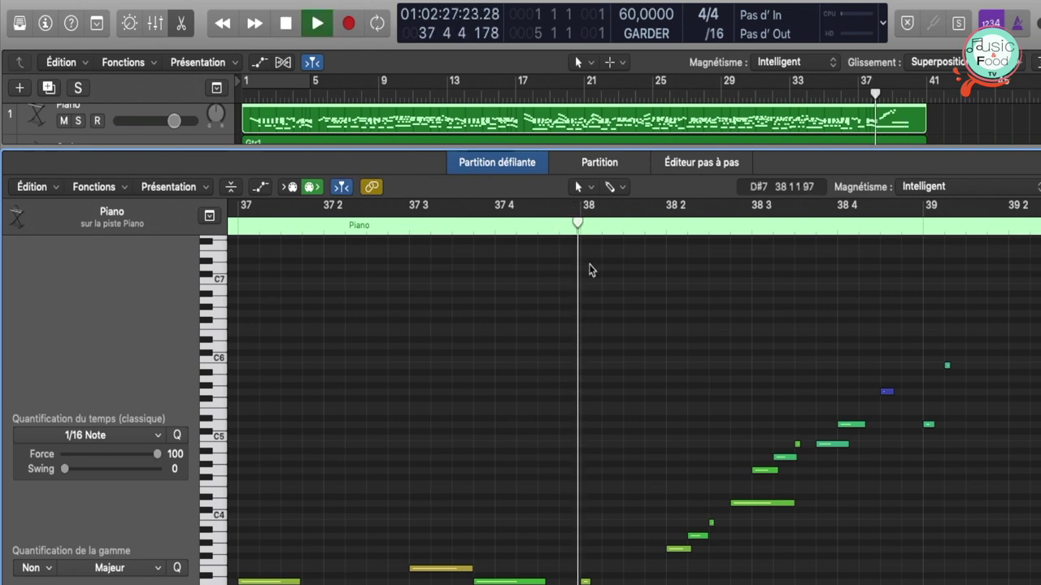
pyautogui.press('space')
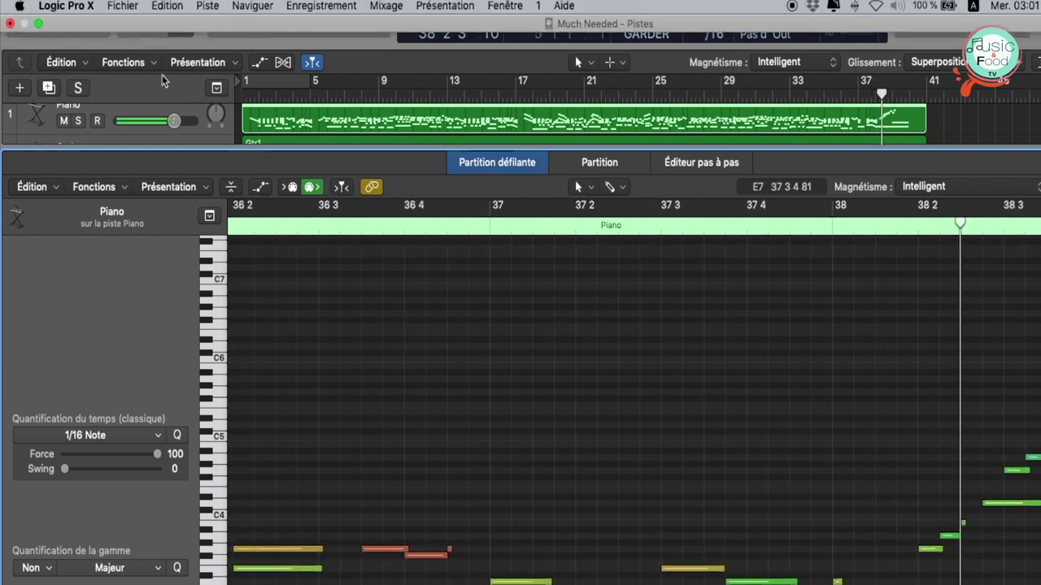
pyautogui.click(78, 120)
pyautogui.press('space')
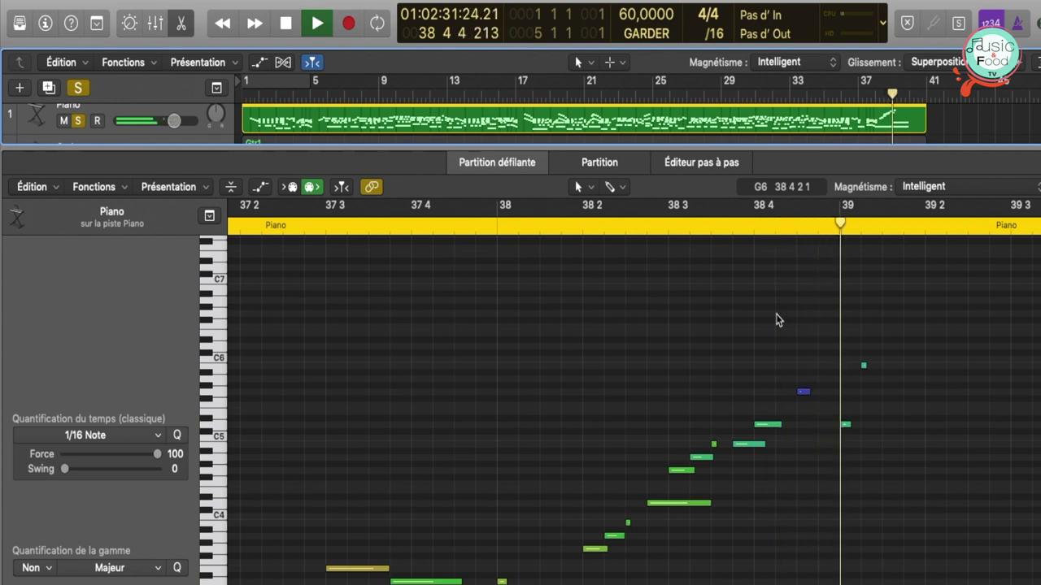
pyautogui.press('space')
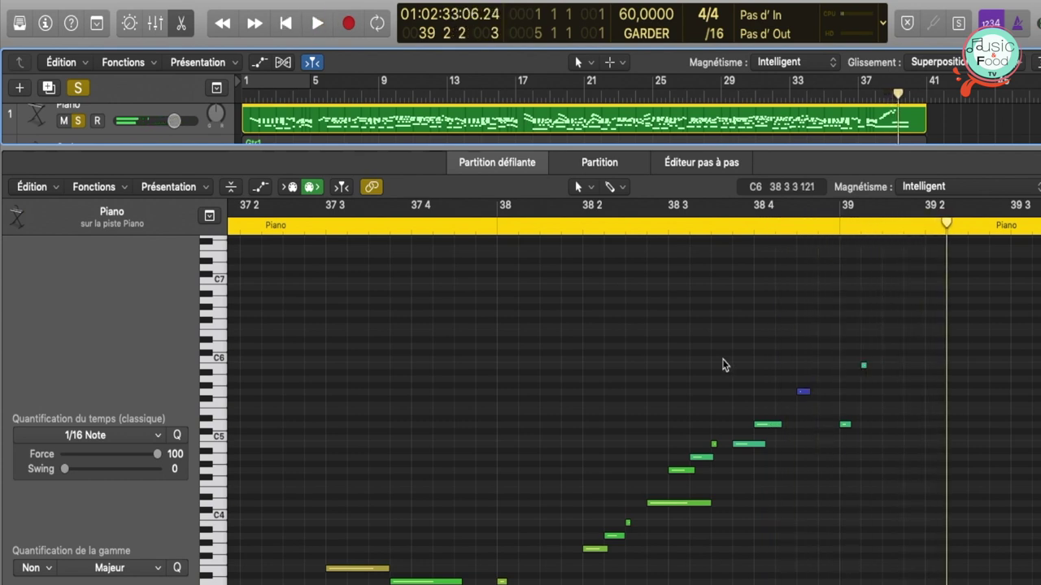
# Remove the time quantization (non) from all Piano notes from bar 38 to the end
pyautogui.moveTo(499, 313); pyautogui.dragTo(1033, 581)
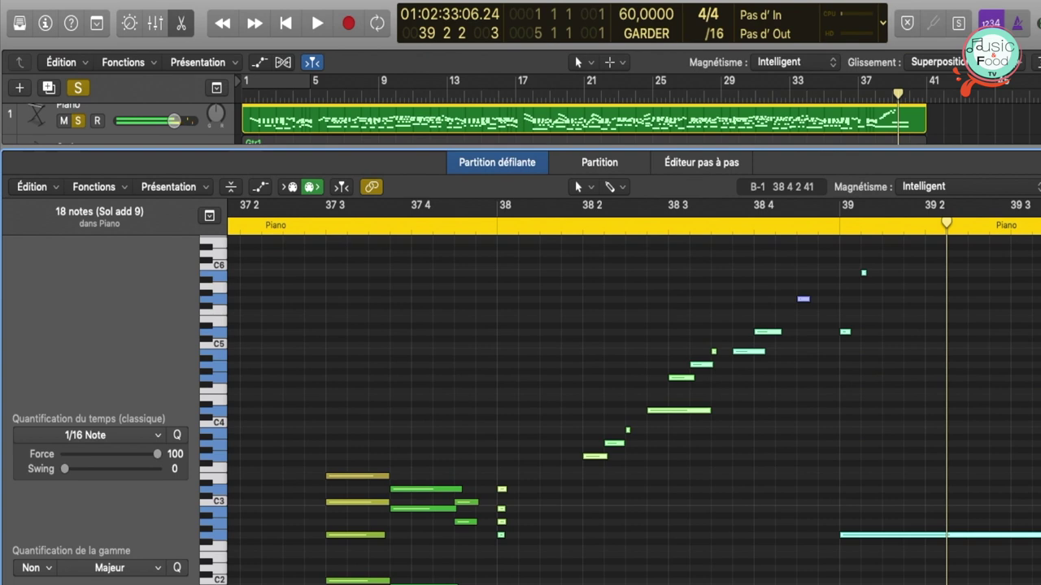
pyautogui.click(104, 443)
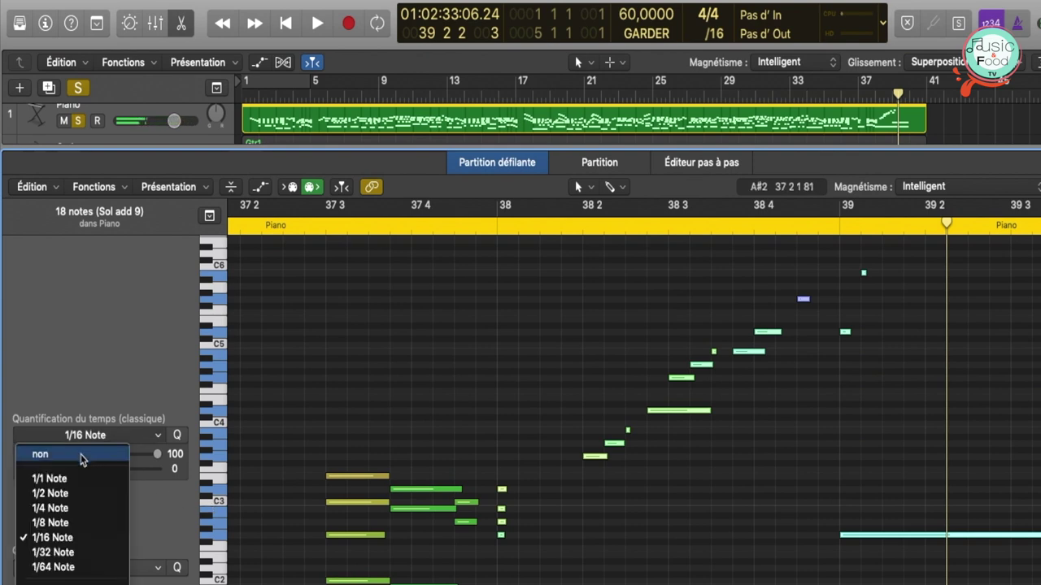
pyautogui.click(82, 457)
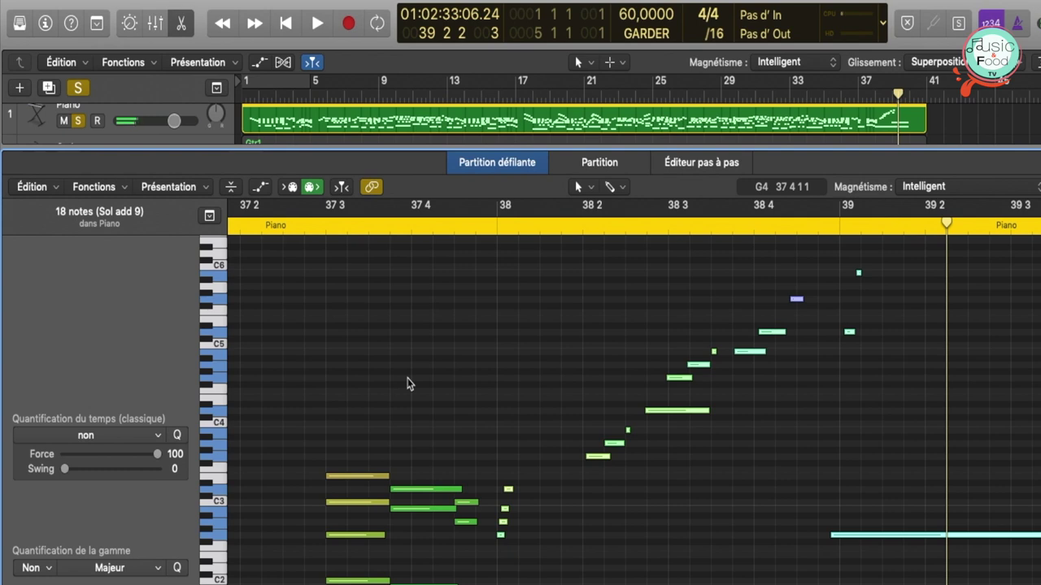
# Play back the soloed Piano ending, close the piano roll and turn off solo
pyautogui.press('space')
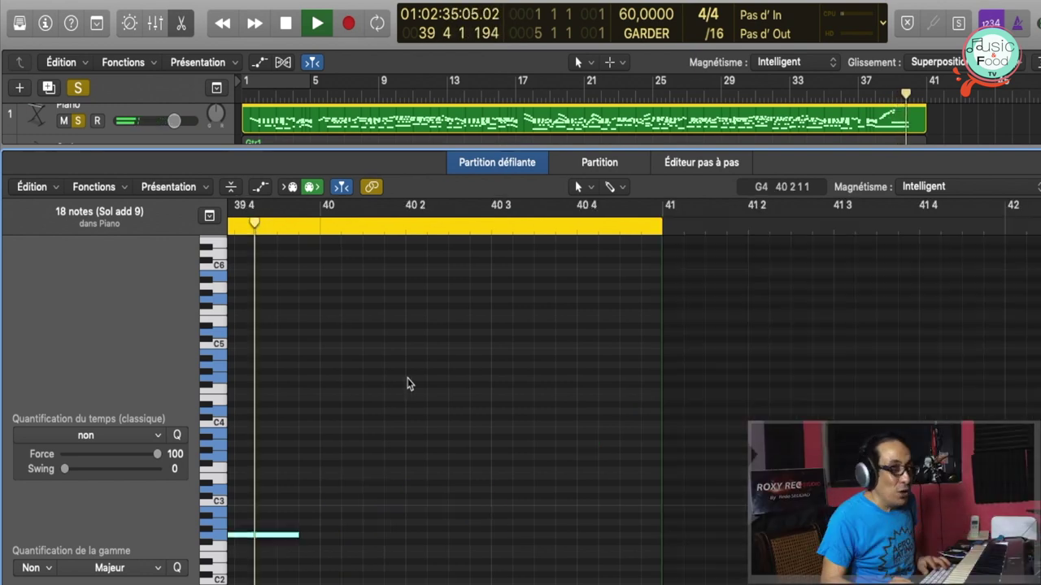
pyautogui.press('space')
pyautogui.press('x')
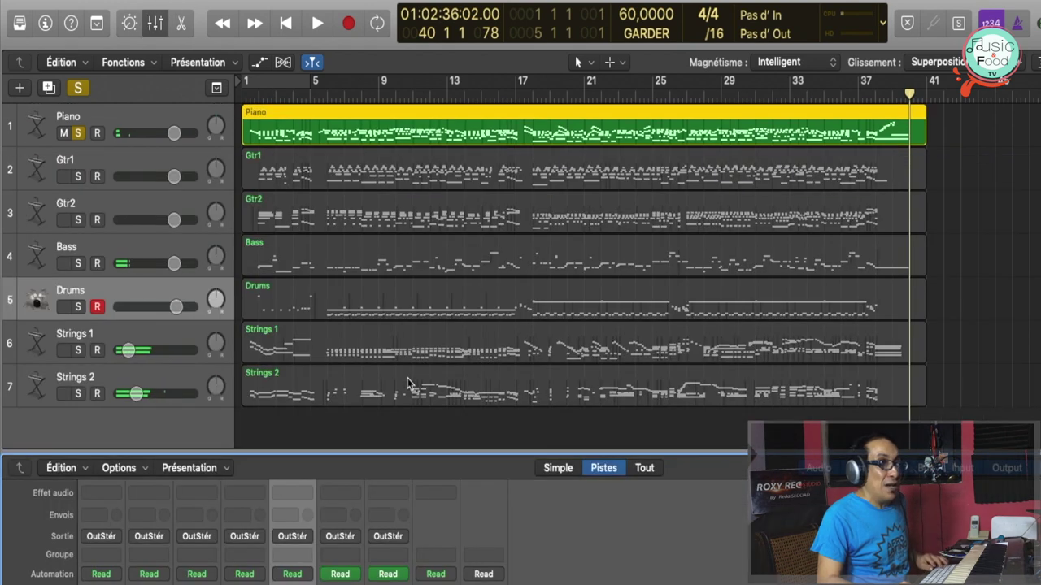
pyautogui.press('x')
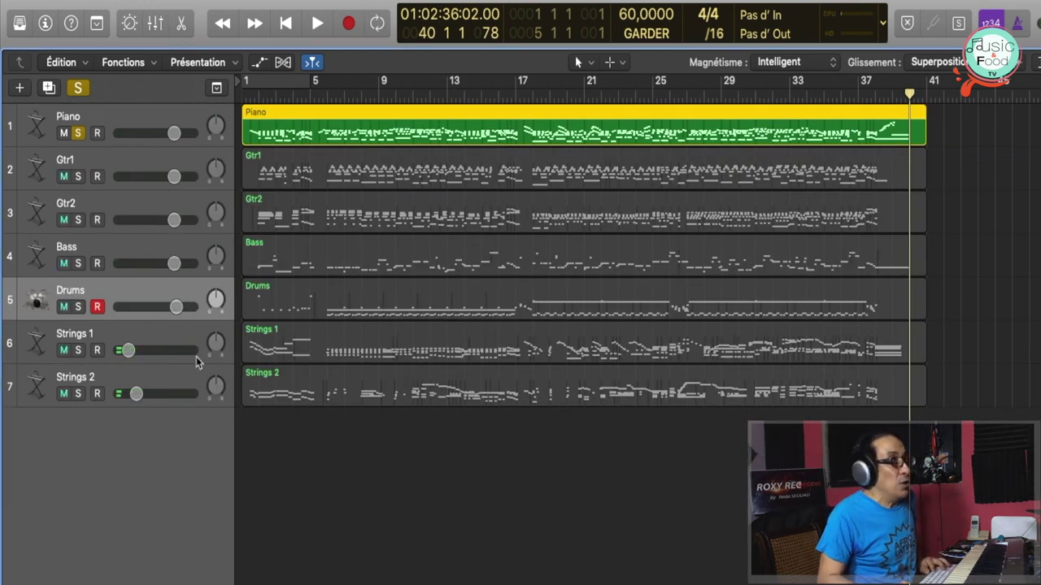
pyautogui.click(79, 90)
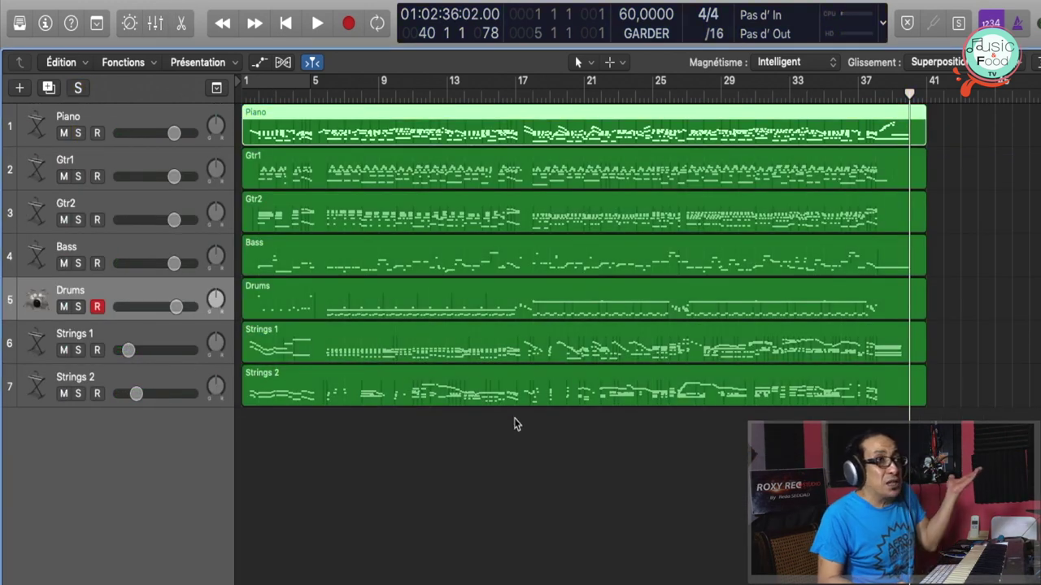
# Solo the Drums track, play it from just before bar 29, and turn solo off again
pyautogui.click(82, 318)
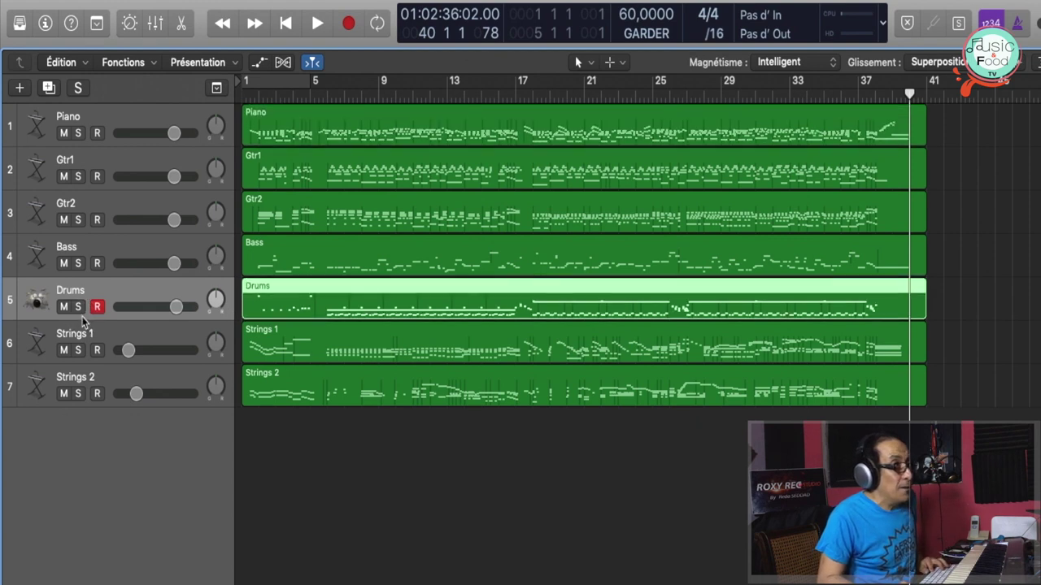
pyautogui.click(78, 307)
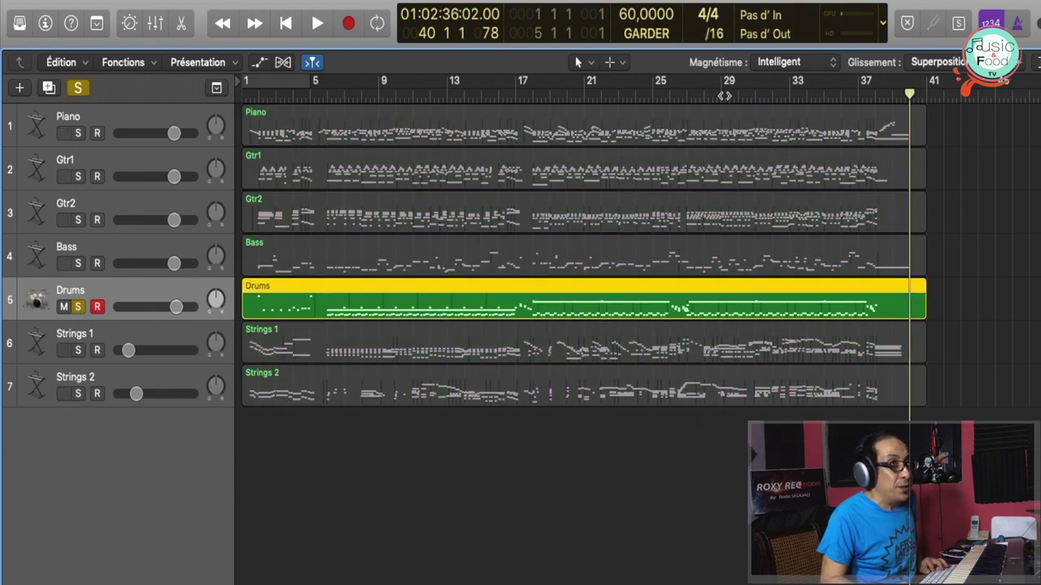
pyautogui.click(723, 96)
pyautogui.press('space')
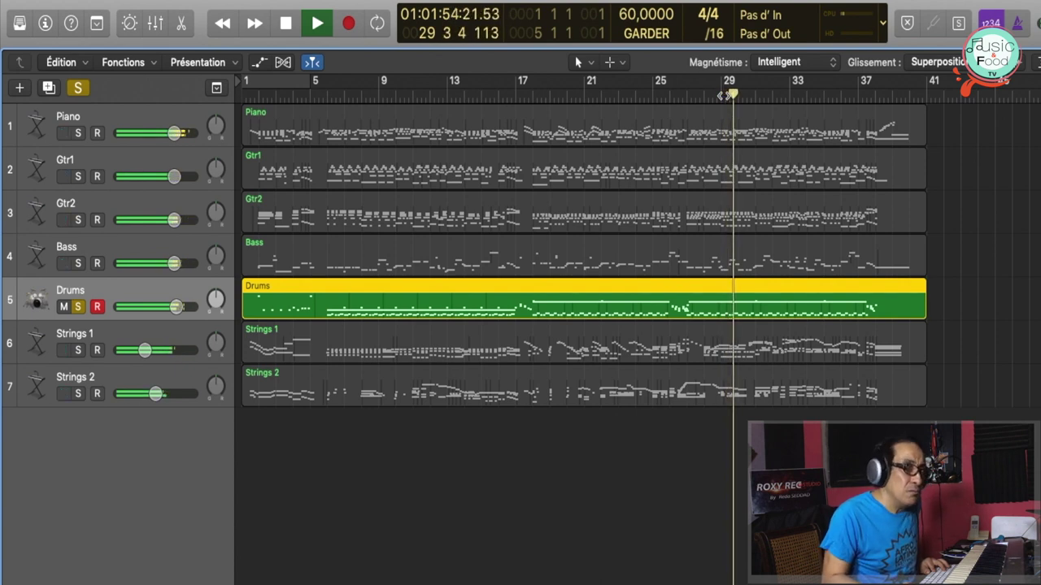
pyautogui.press('space')
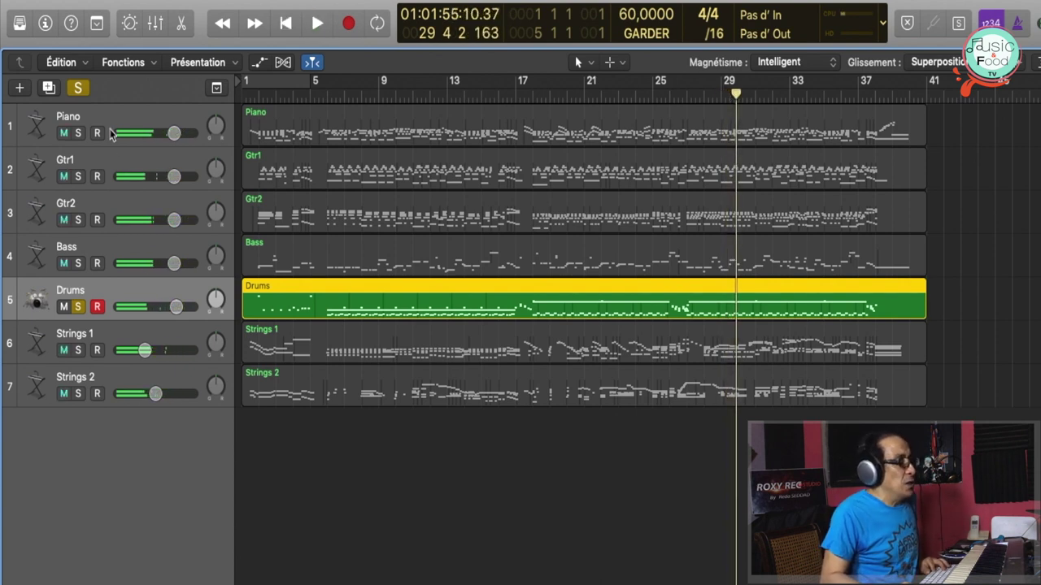
pyautogui.click(75, 87)
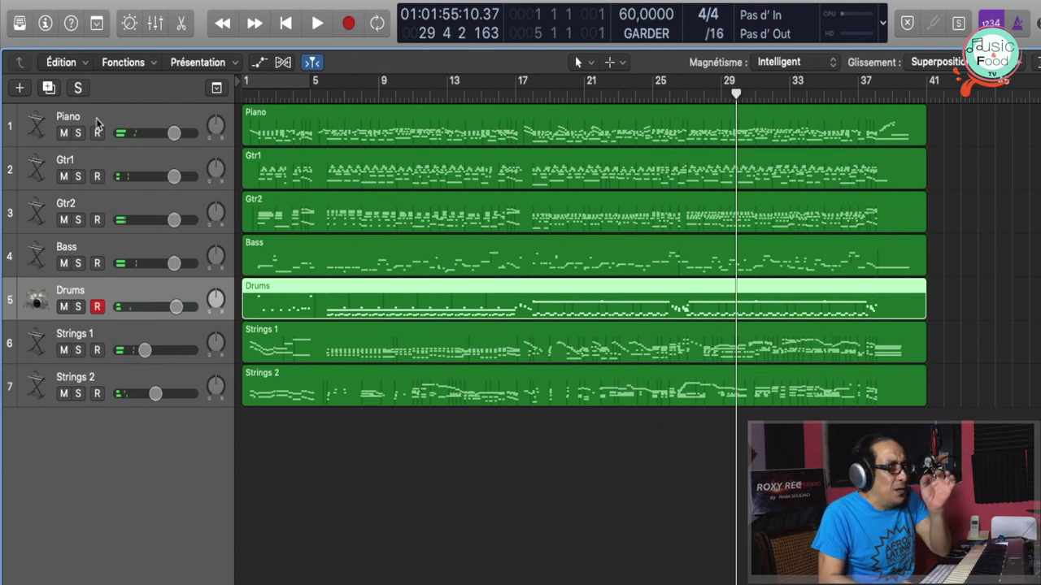
# Show the mixer, enlarge it to examine the tracks' instruments and channel settings, and hide it again
pyautogui.press('x')
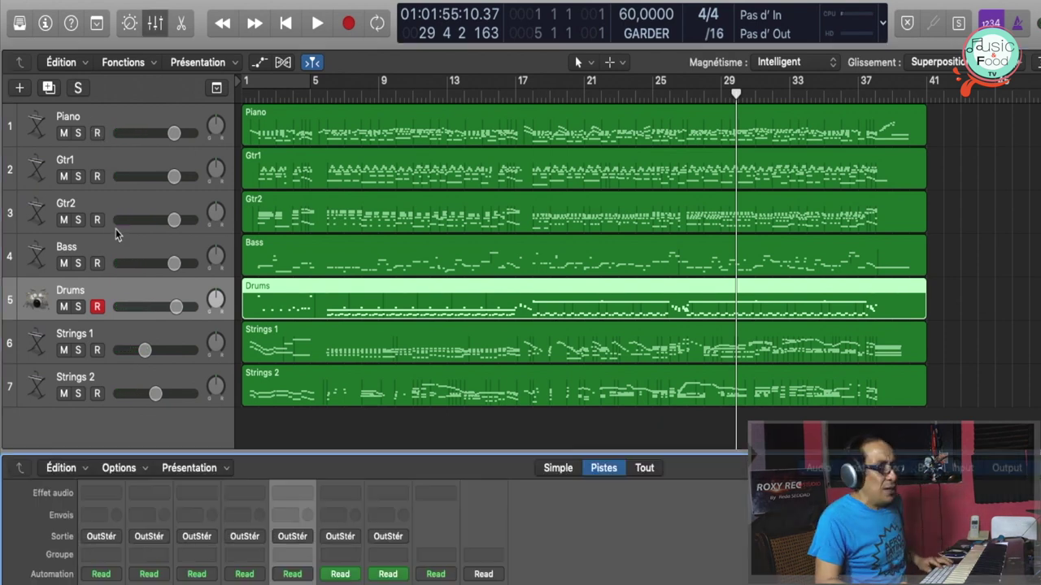
pyautogui.moveTo(340, 453); pyautogui.dragTo(402, 191)
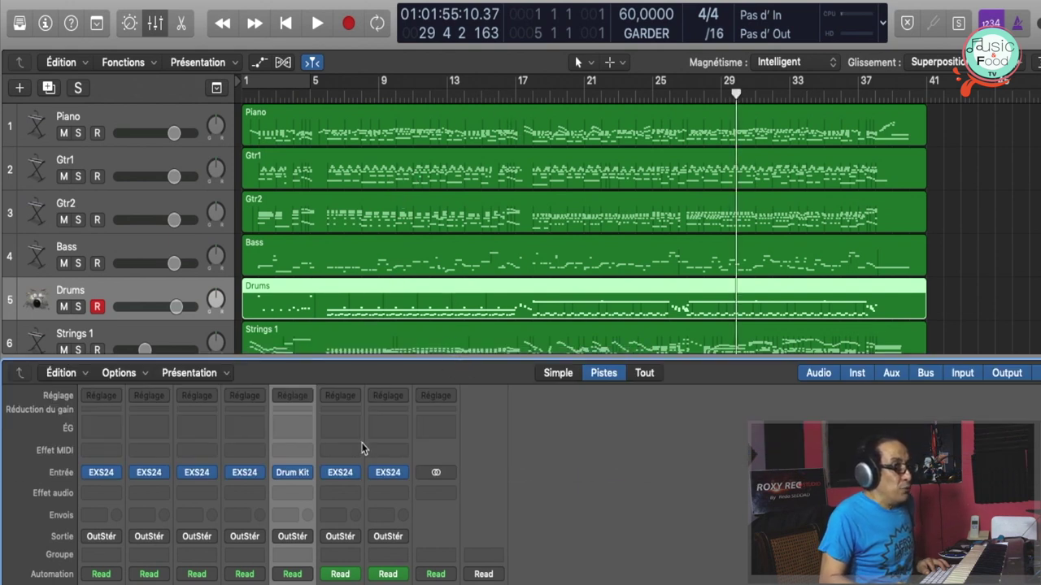
pyautogui.scroll(-1, 363, 448)
pyautogui.scroll(1, 363, 448)
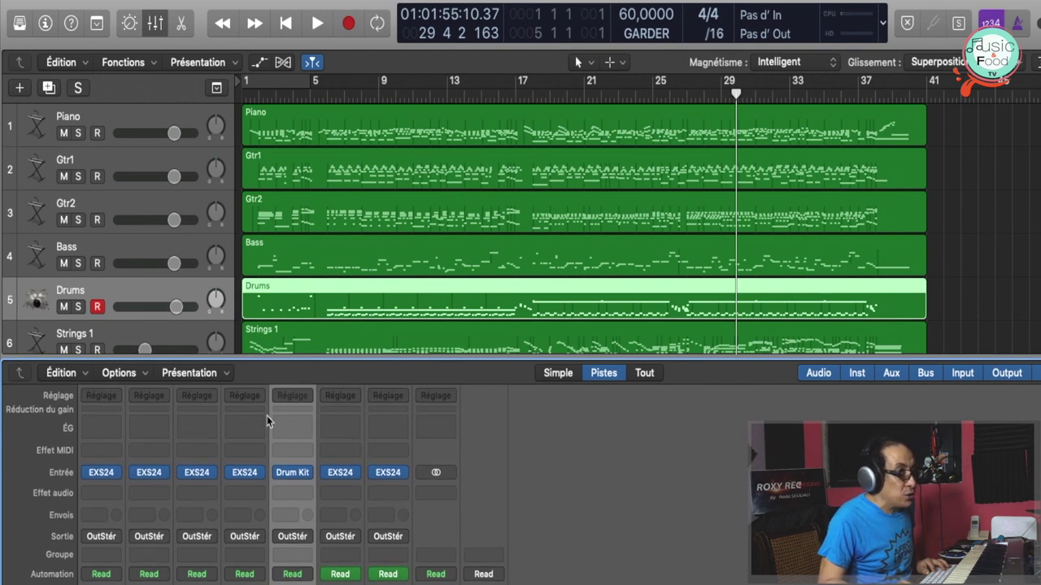
pyautogui.press('x')
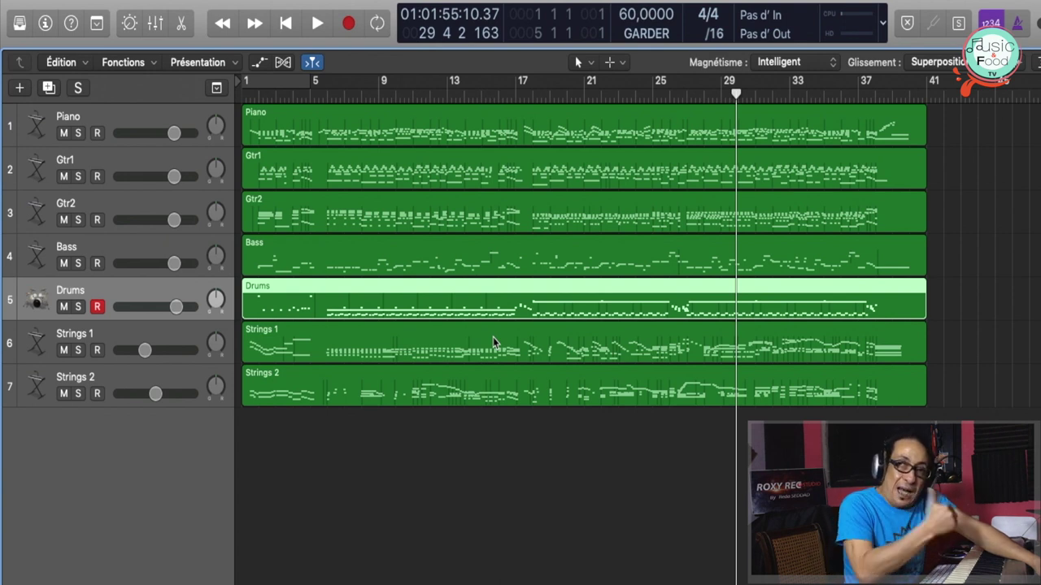
# Play the full arrangement from bar 1 and lower the master fader to -3.3 dB in the mixer
pyautogui.press('Return')
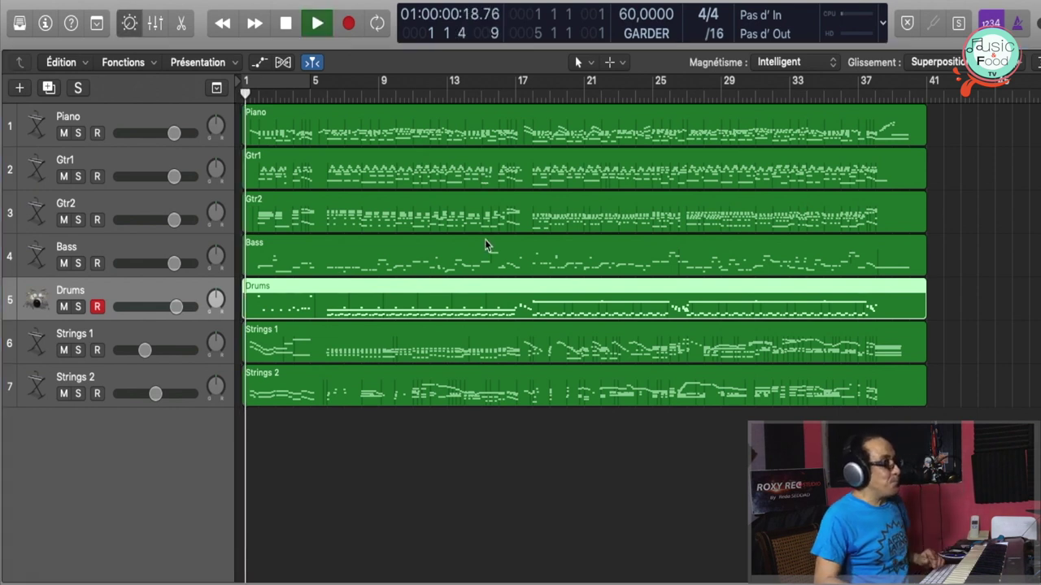
pyautogui.press('x')
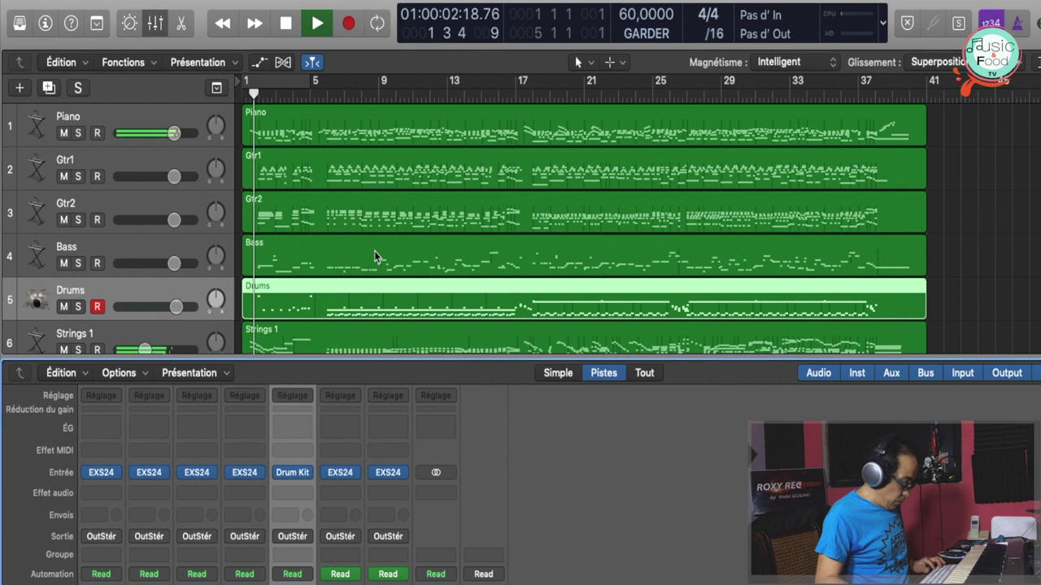
pyautogui.press('x')
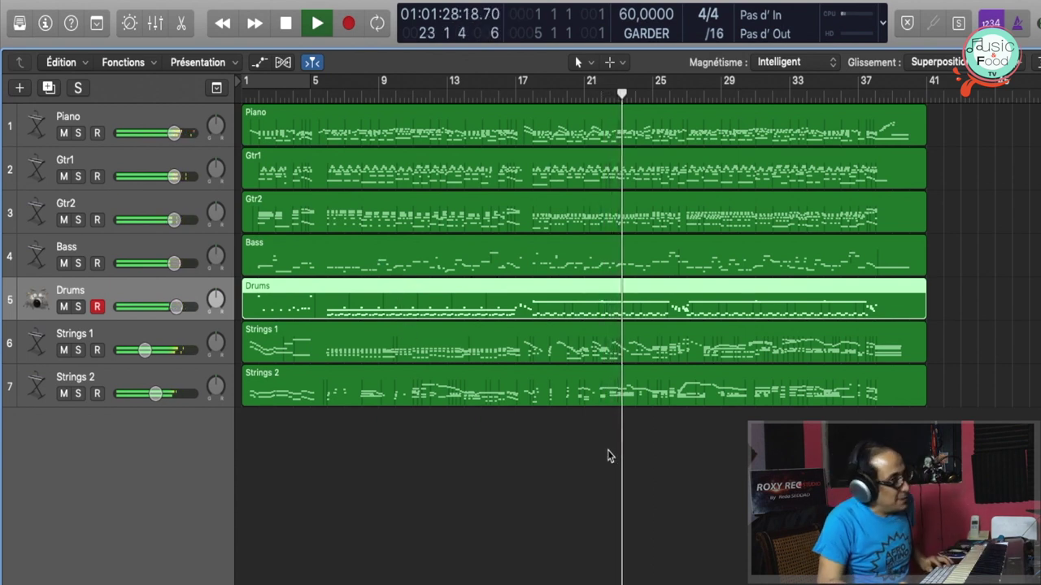
pyautogui.press('x')
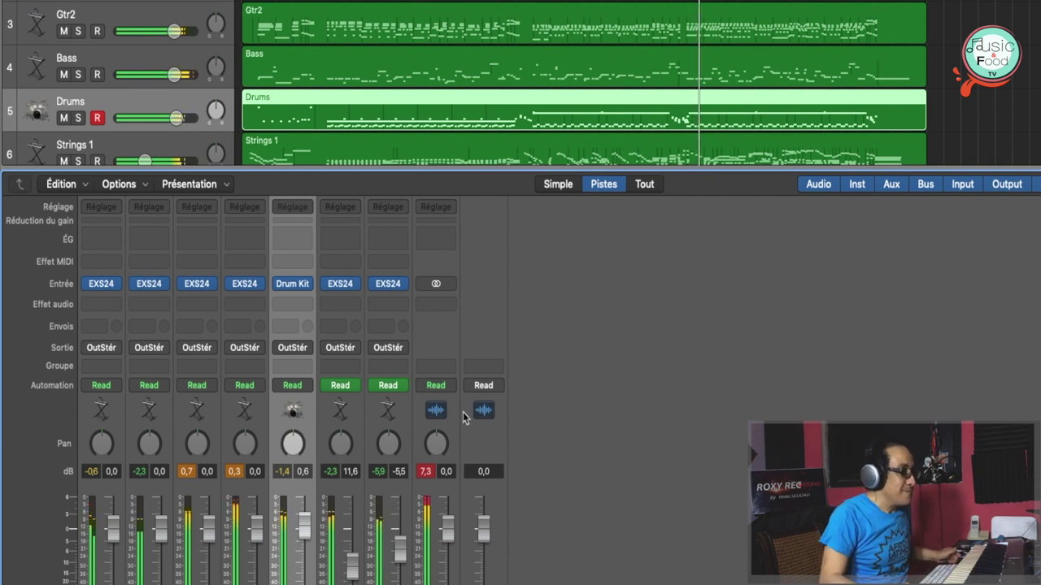
pyautogui.moveTo(483, 530); pyautogui.dragTo(488, 555)
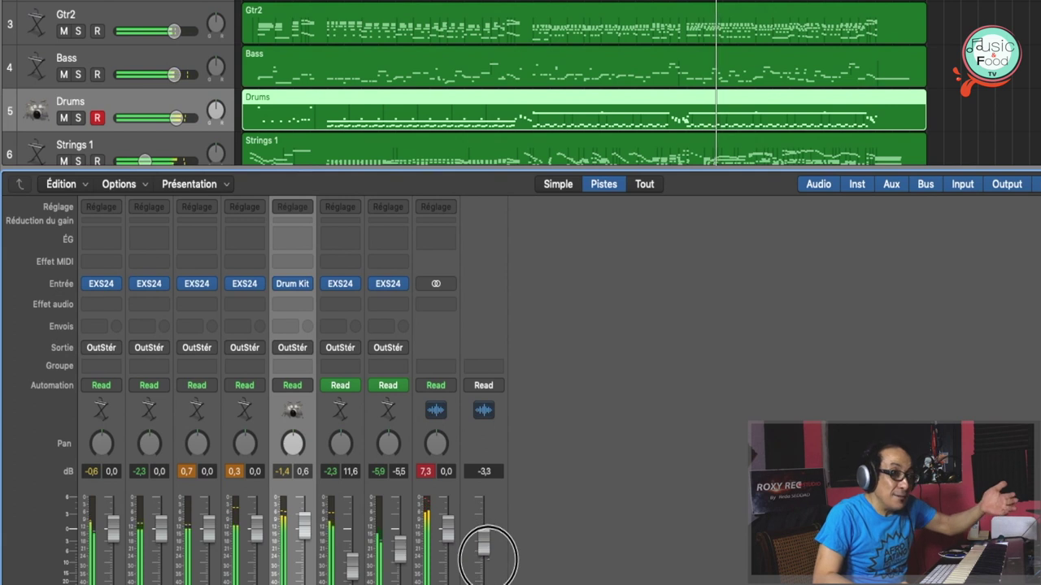